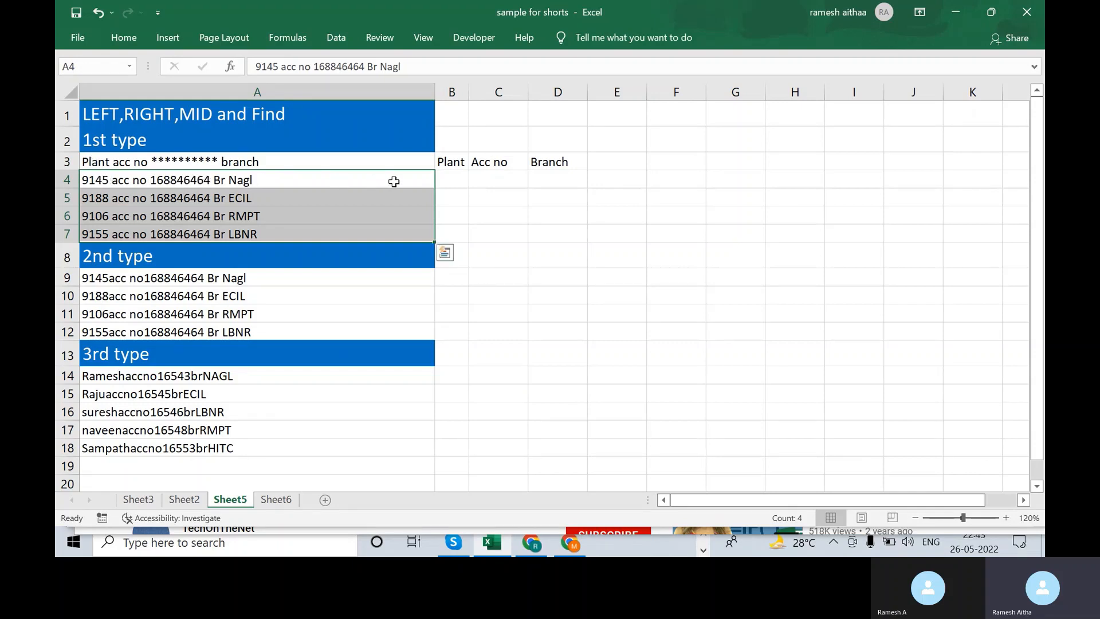
- Review the empty Plant, Acc no and Branch columns and the three types of text rows
{"action": "left_click", "coordinate": [450, 181]}
{"action": "left_click", "coordinate": [505, 181]}
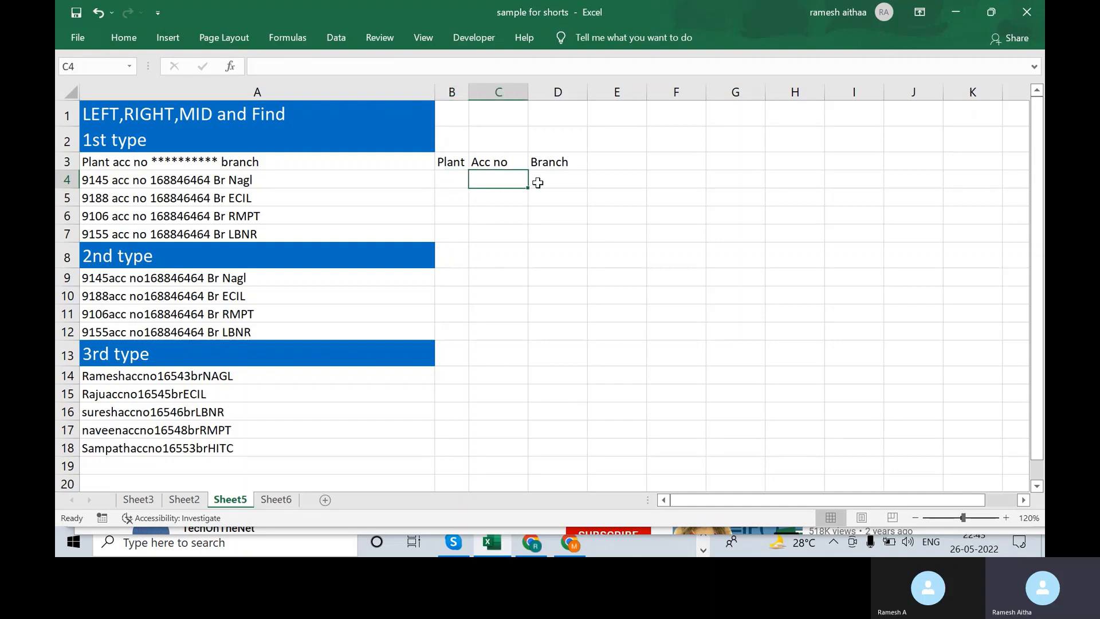
{"action": "left_click", "coordinate": [543, 181]}
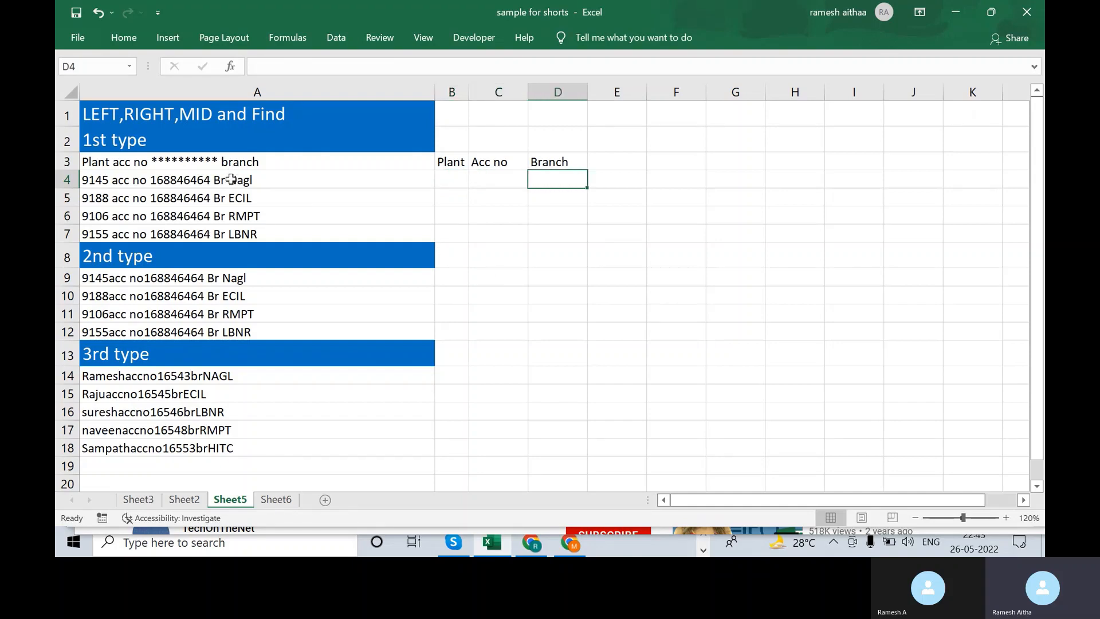
{"action": "left_click_drag", "start_coordinate": [231, 179], "coordinate": [225, 233]}
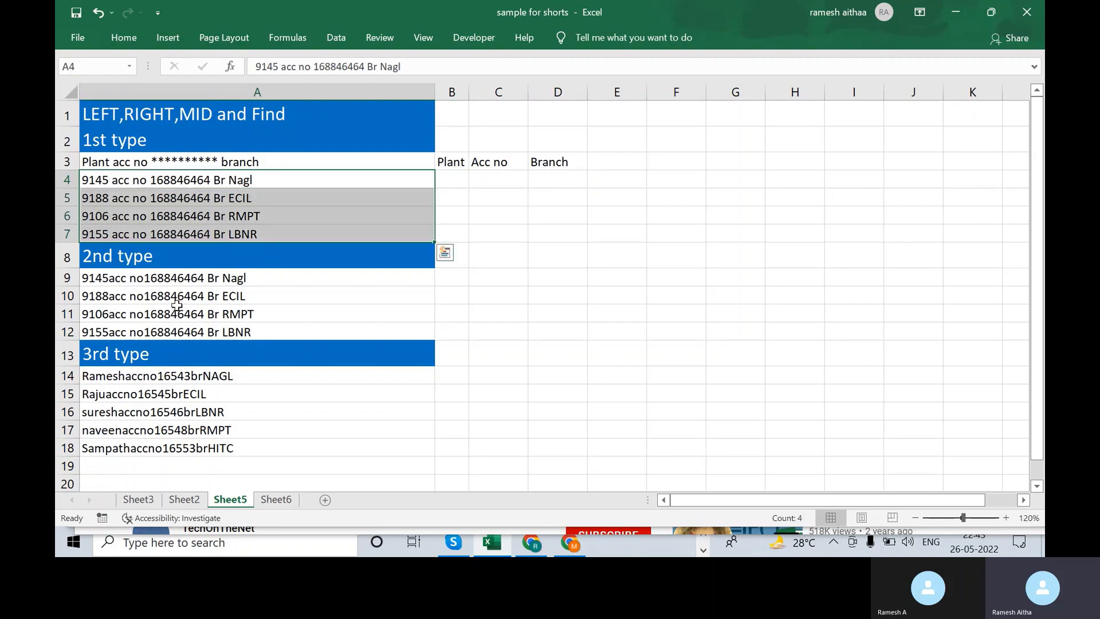
{"action": "left_click", "coordinate": [110, 182]}
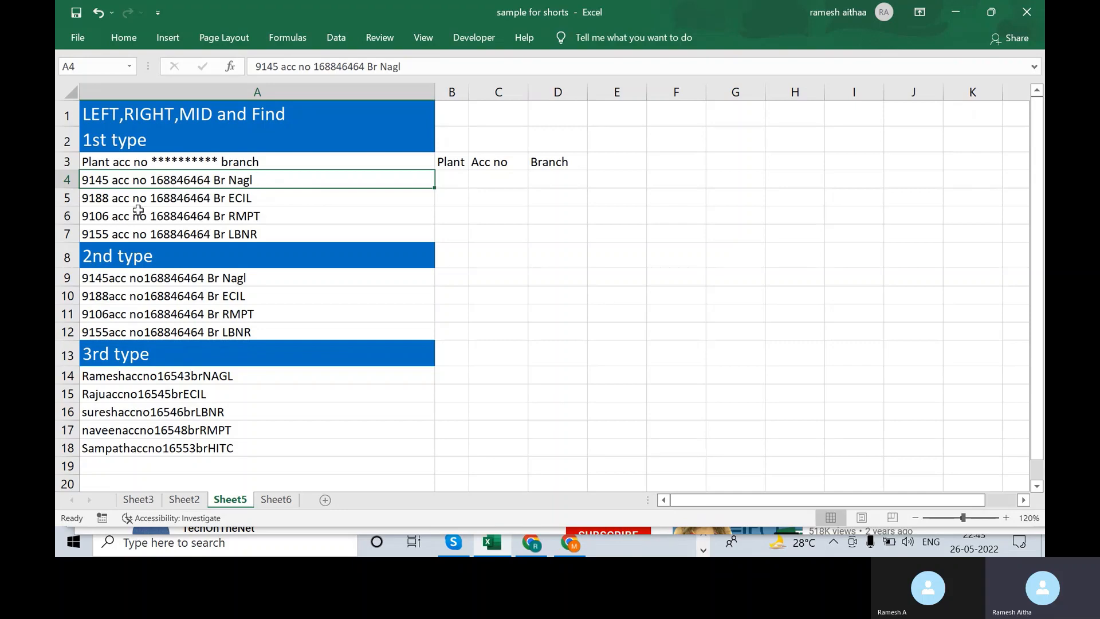
{"action": "left_click", "coordinate": [123, 281]}
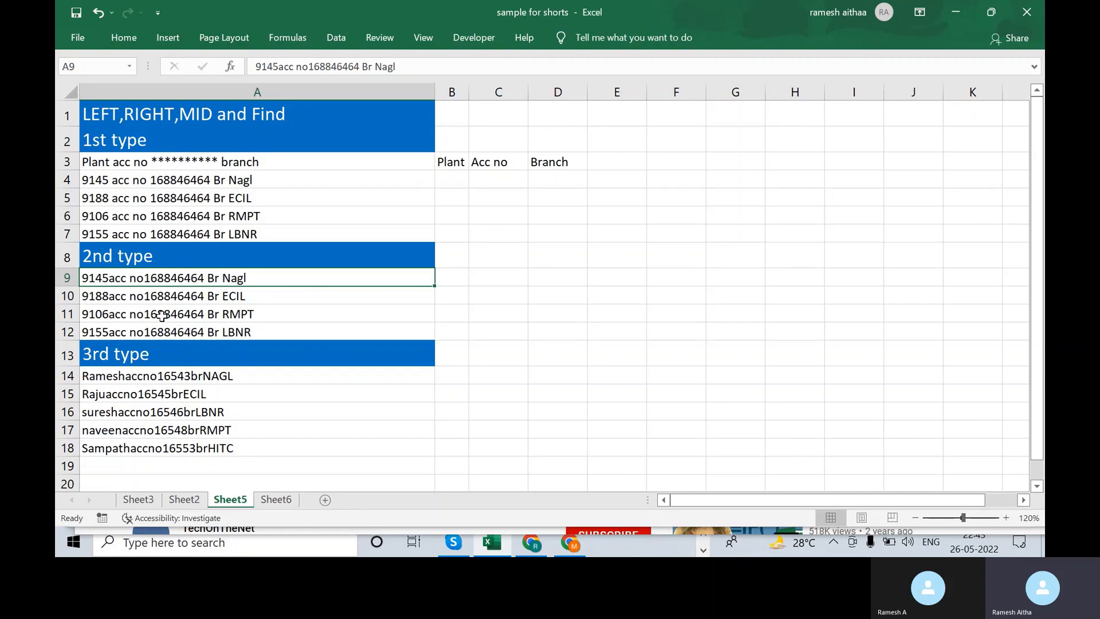
{"action": "left_click", "coordinate": [140, 382]}
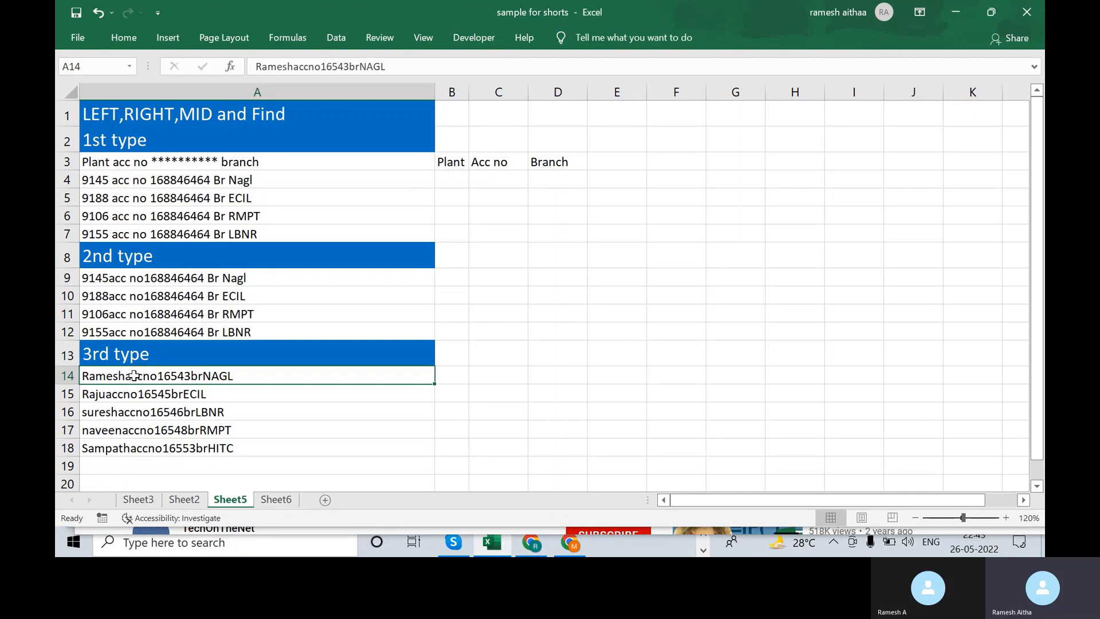
{"action": "left_click_drag", "start_coordinate": [136, 376], "coordinate": [135, 434]}
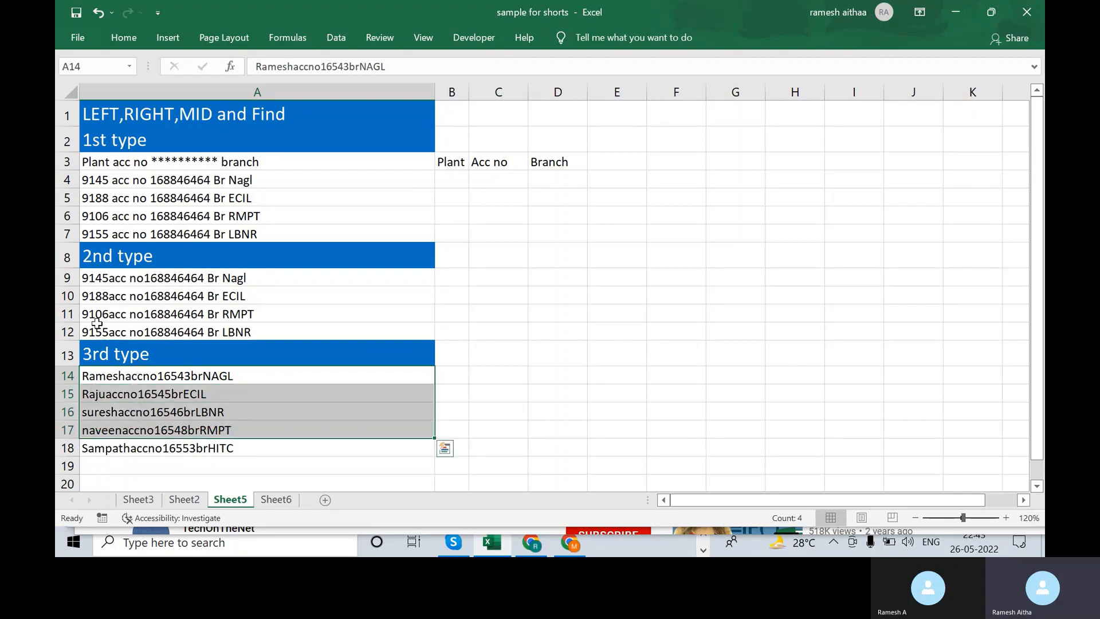
{"action": "left_click", "coordinate": [90, 278]}
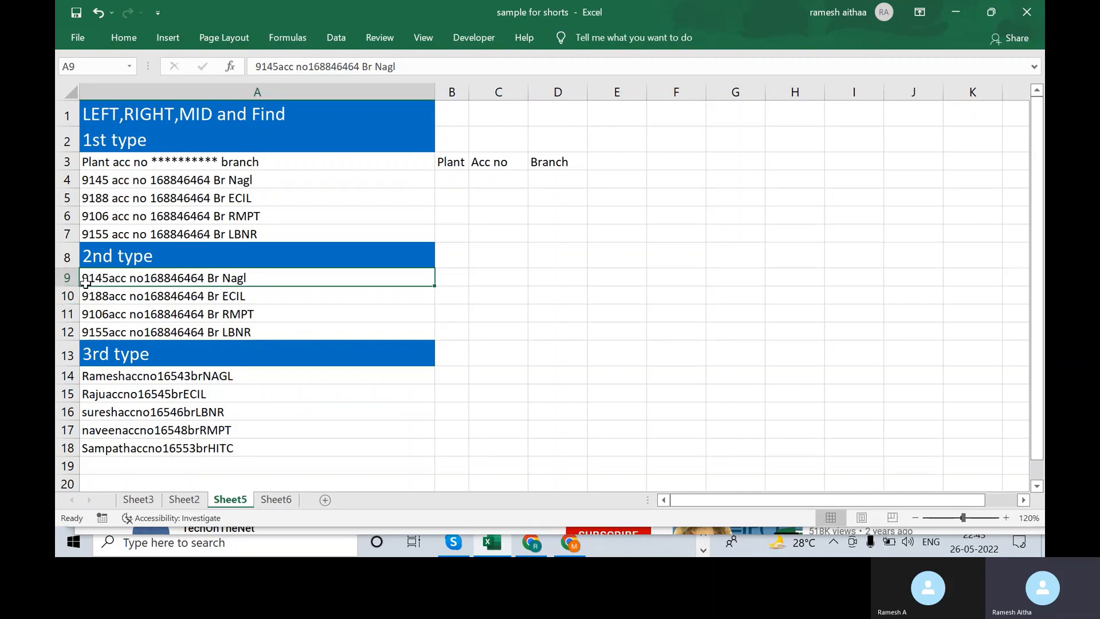
{"action": "left_click", "coordinate": [103, 380]}
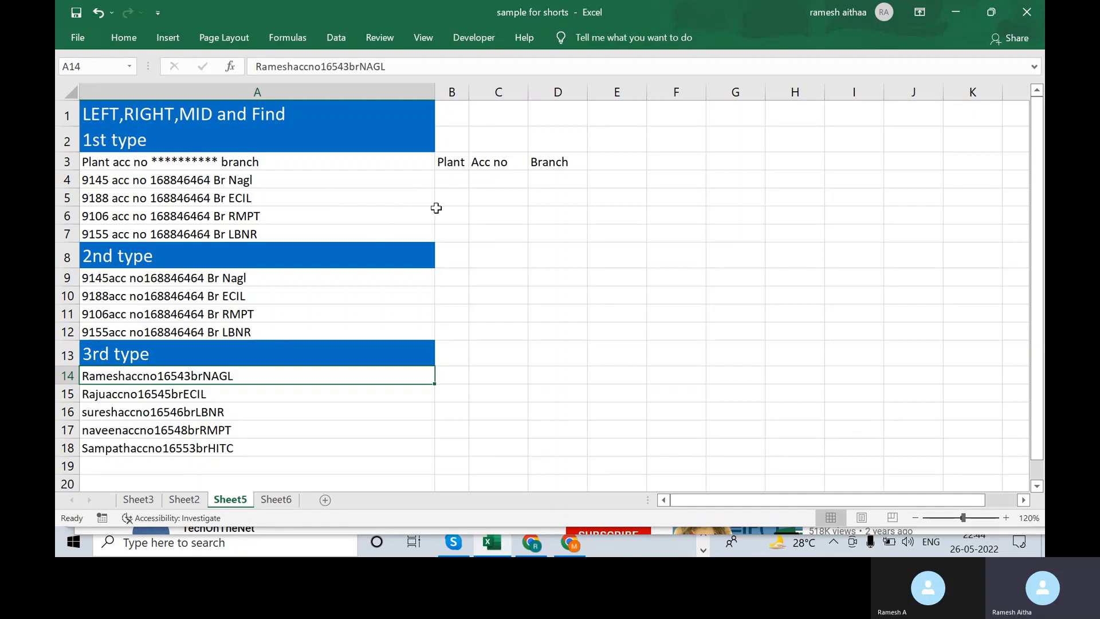
{"action": "left_click", "coordinate": [459, 177]}
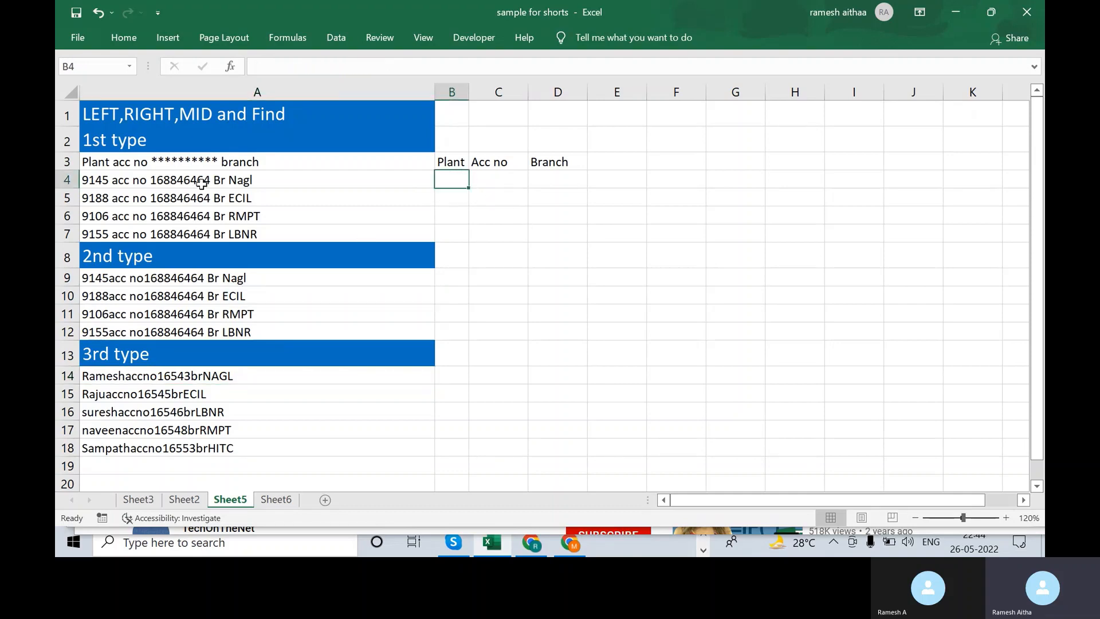
- Run Text to Columns on A4:A7 with Fixed width and advance to Step 2
{"action": "left_click_drag", "start_coordinate": [198, 181], "coordinate": [218, 231]}
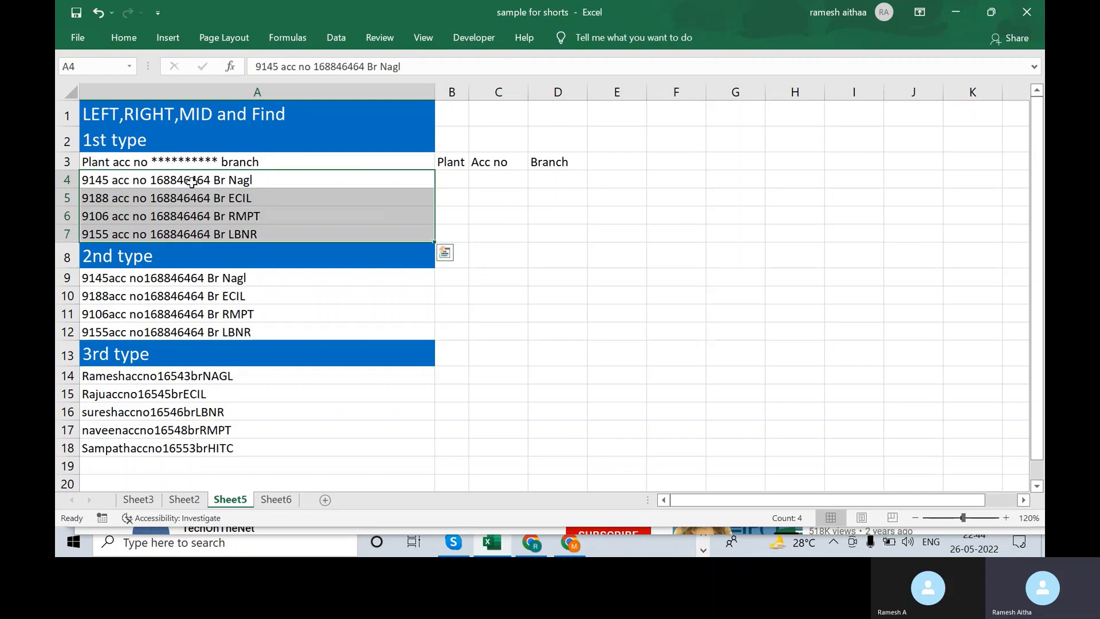
{"action": "left_click", "coordinate": [325, 35]}
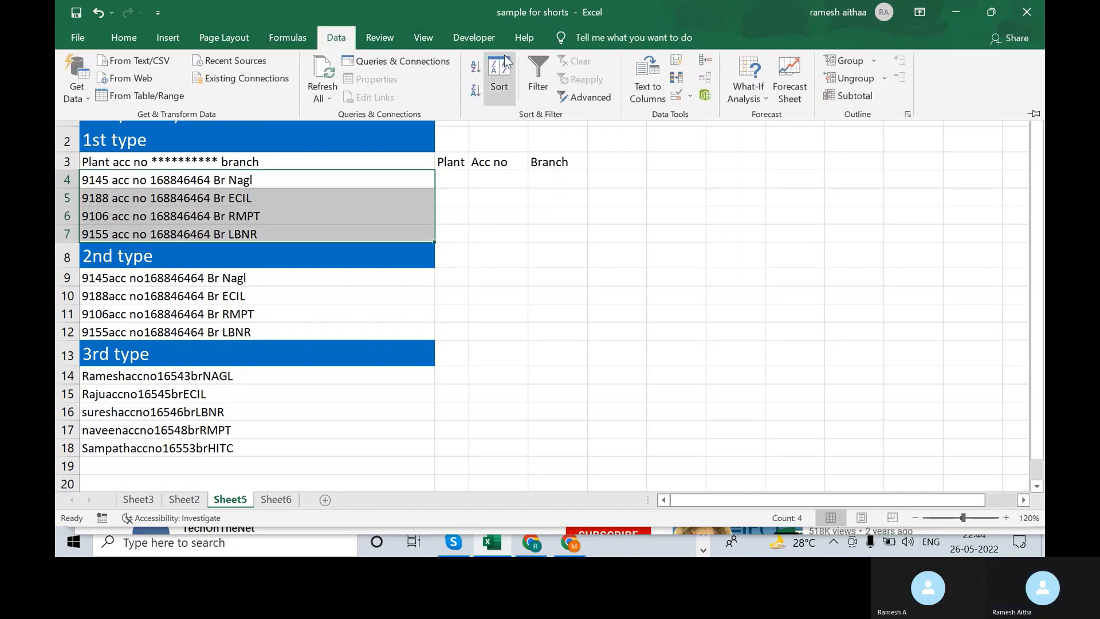
{"action": "left_click", "coordinate": [647, 93]}
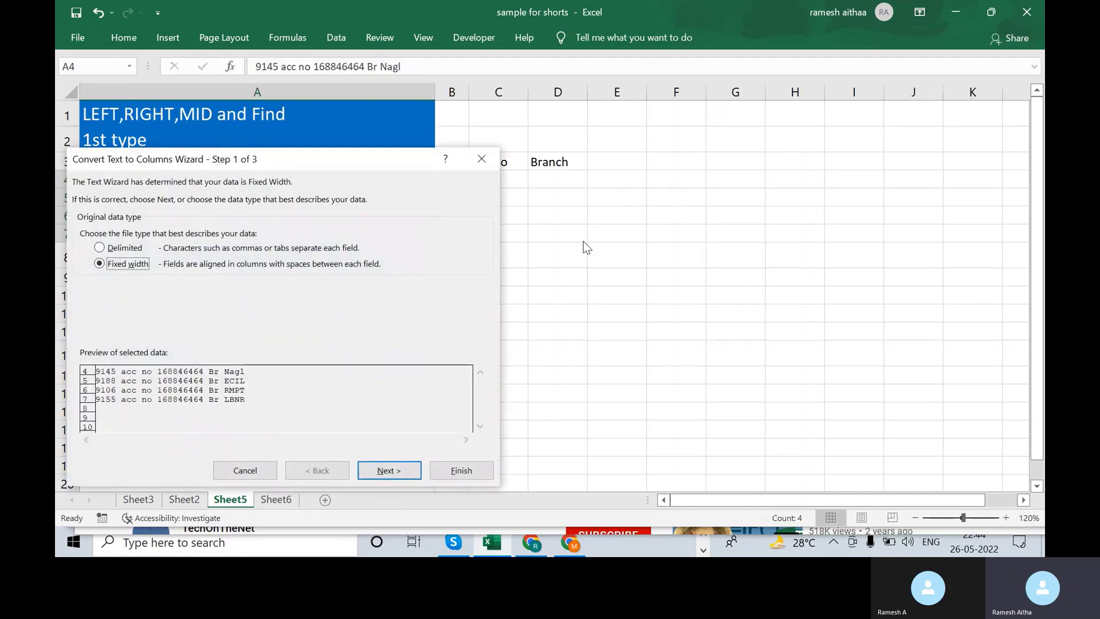
{"action": "left_click_drag", "start_coordinate": [355, 162], "coordinate": [838, 138]}
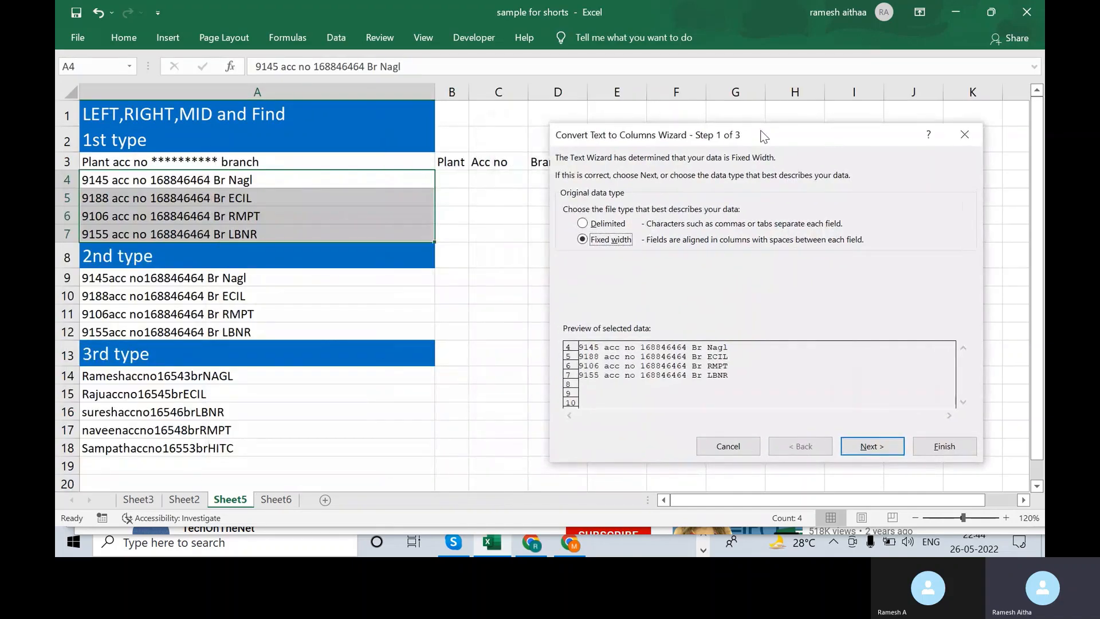
{"action": "left_click_drag", "start_coordinate": [757, 132], "coordinate": [795, 128]}
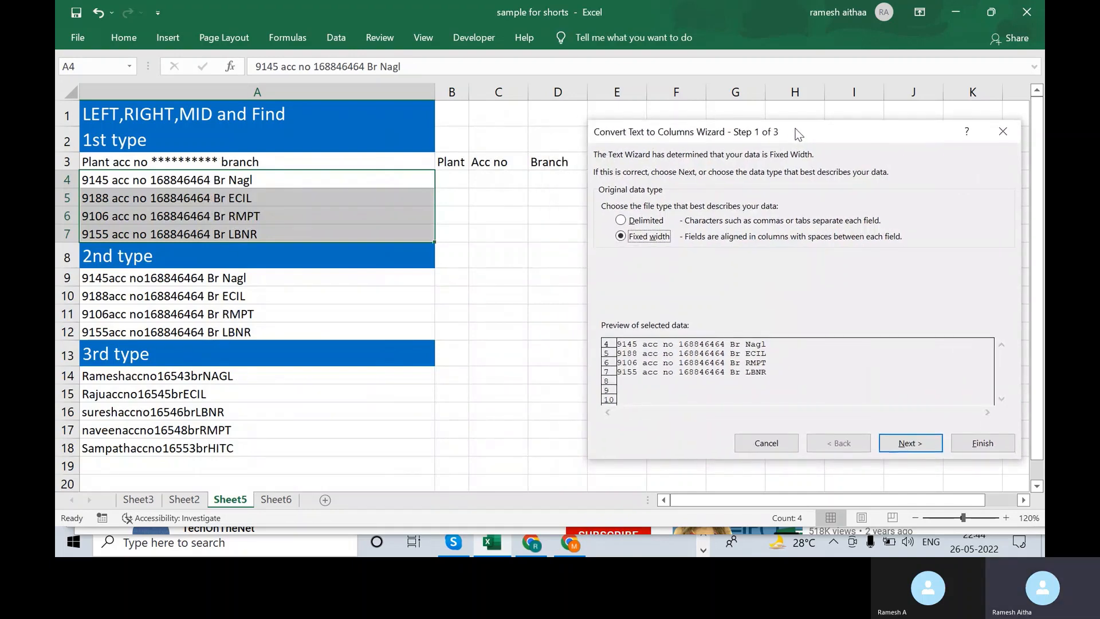
{"action": "left_click", "coordinate": [623, 222]}
{"action": "left_click", "coordinate": [628, 238]}
{"action": "left_click", "coordinate": [911, 443]}
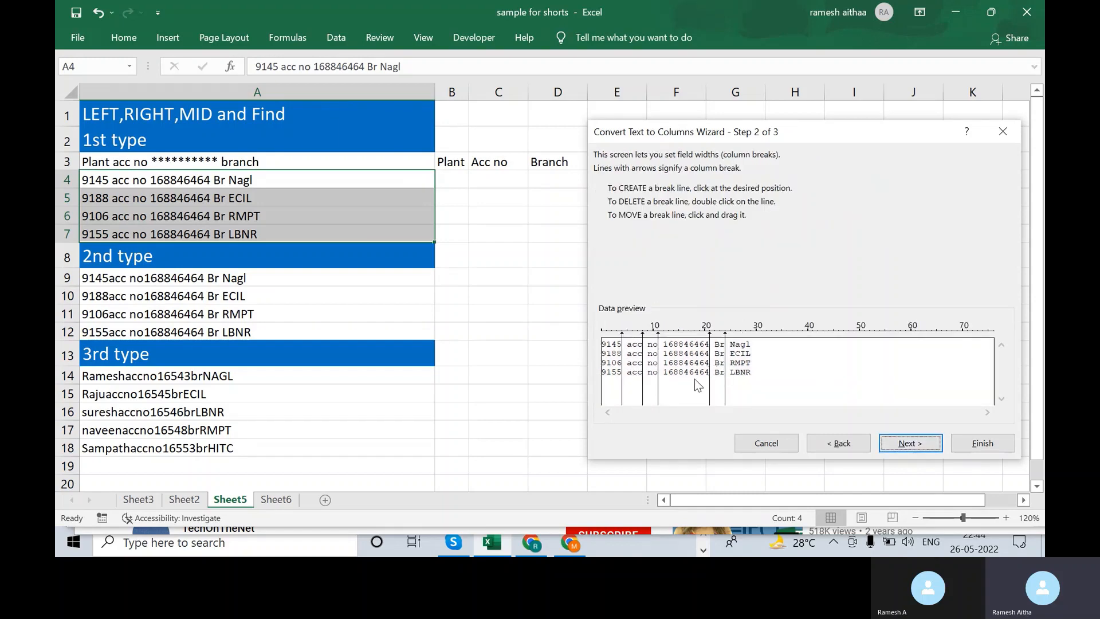
- Switch the wizard to Delimited with Space as separator and finish, splitting rows 4–7 across A–F
{"action": "left_click", "coordinate": [864, 440]}
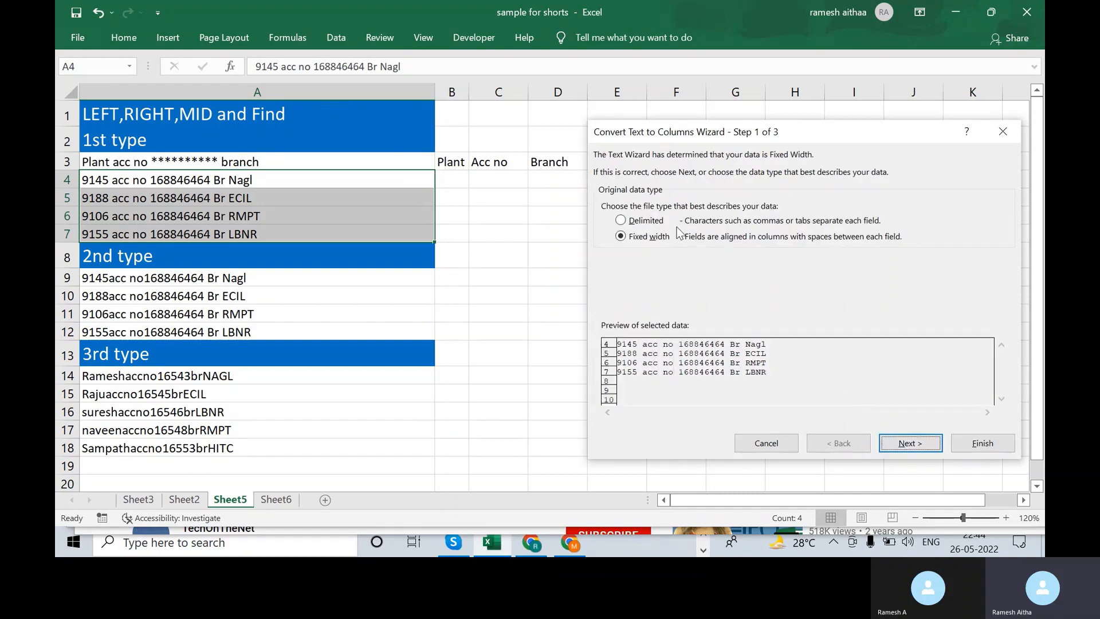
{"action": "left_click", "coordinate": [637, 222]}
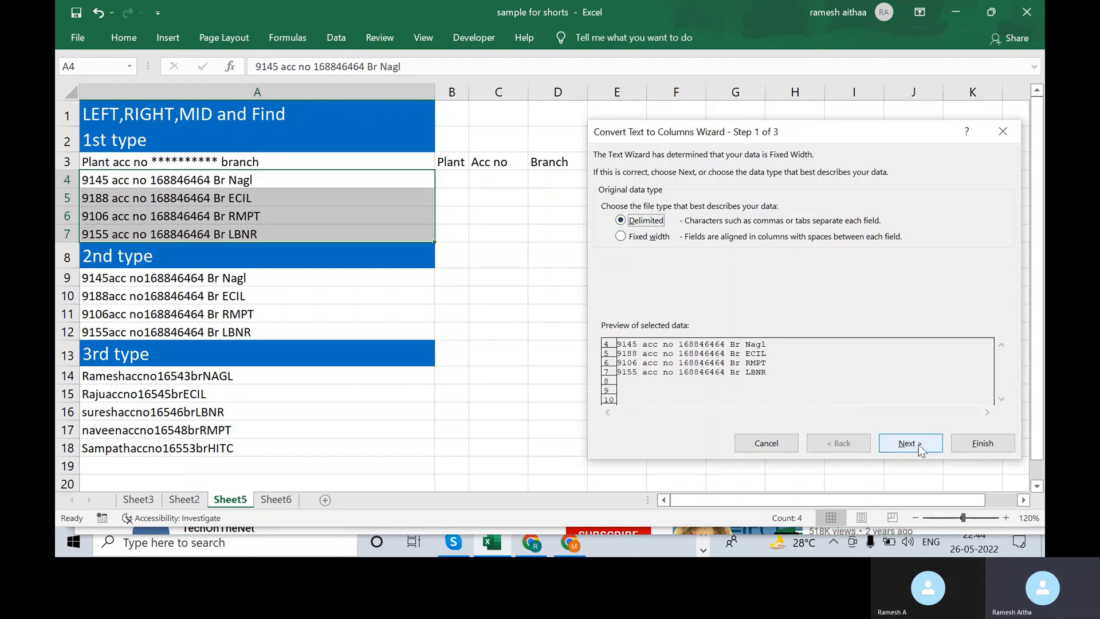
{"action": "left_click", "coordinate": [910, 443]}
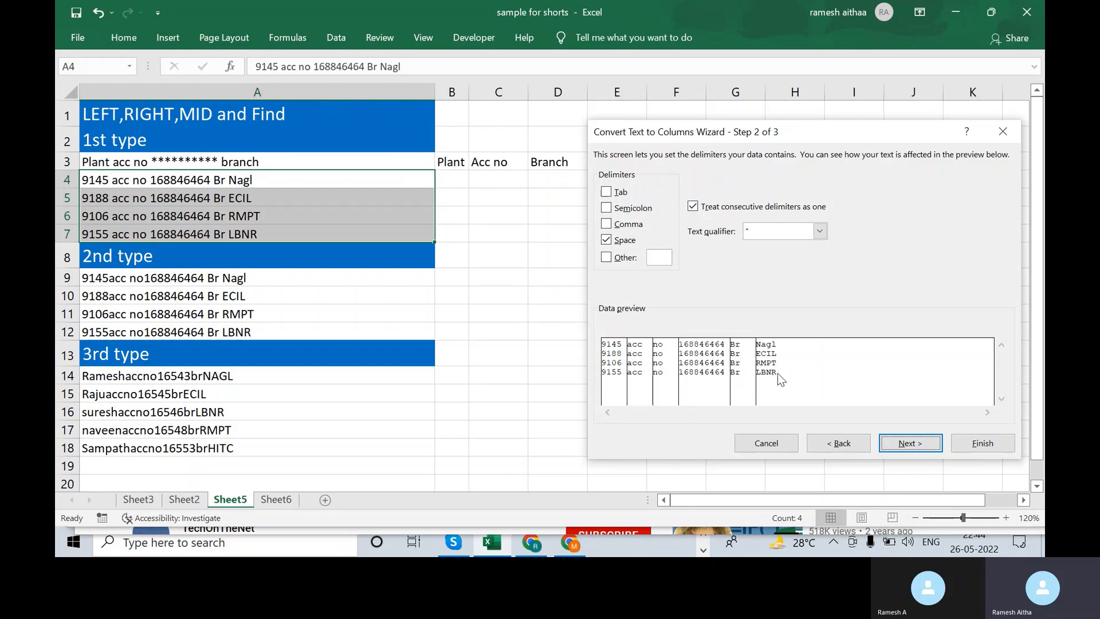
{"action": "left_click", "coordinate": [608, 239]}
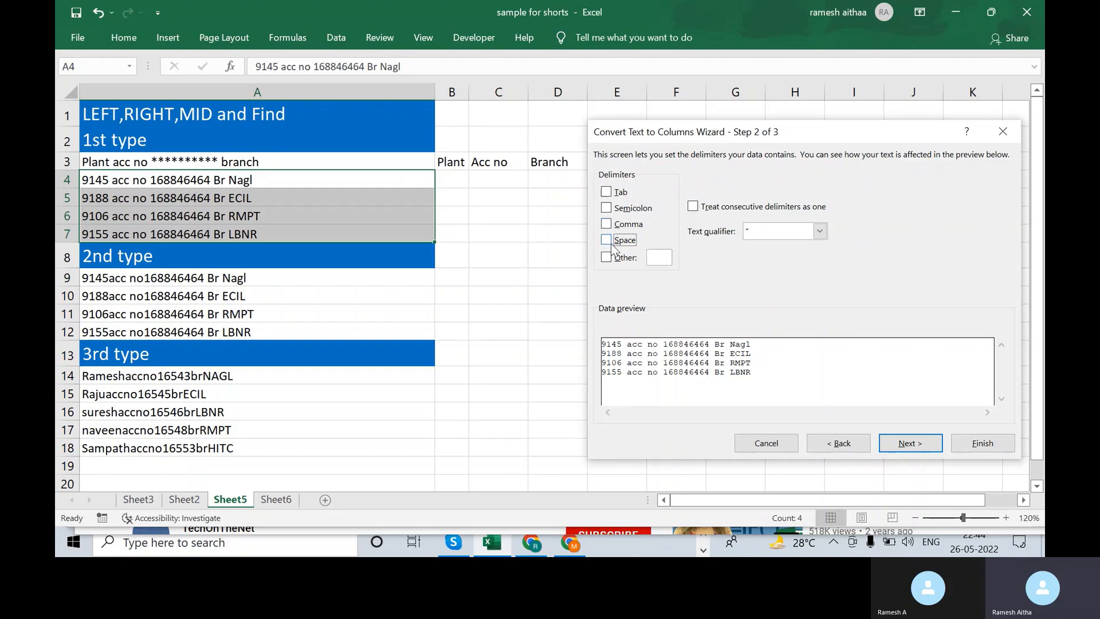
{"action": "left_click", "coordinate": [608, 241]}
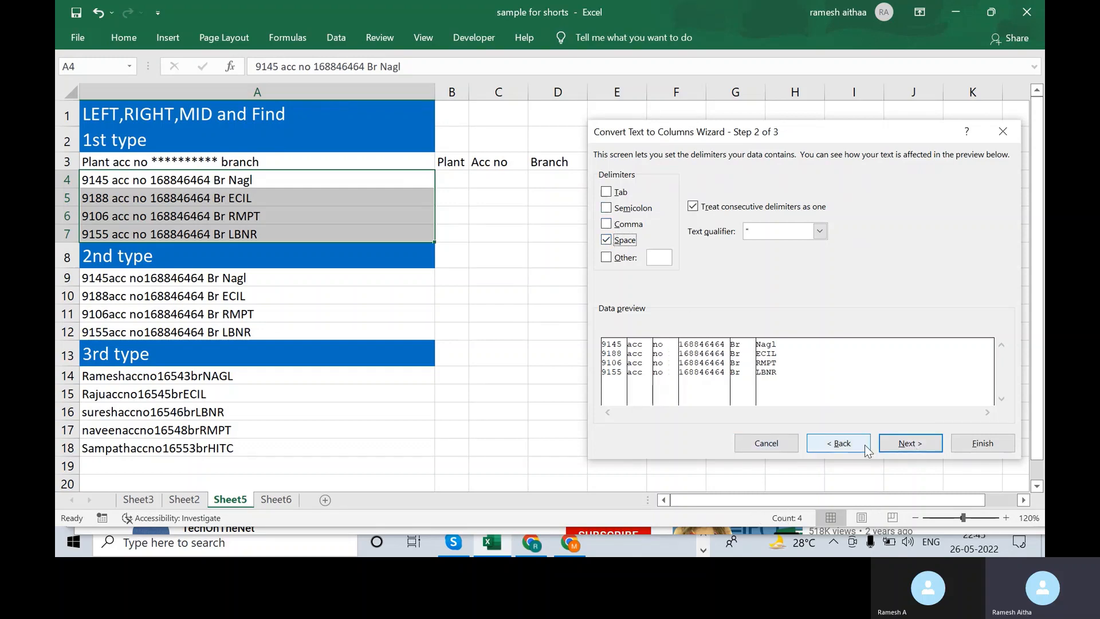
{"action": "left_click", "coordinate": [845, 446]}
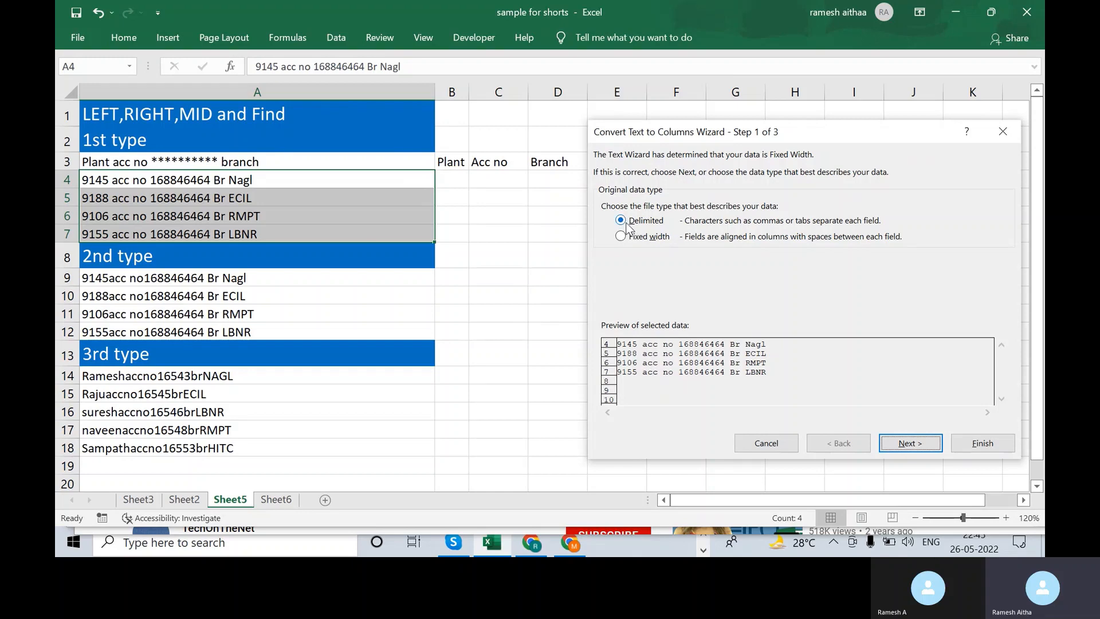
{"action": "left_click", "coordinate": [911, 443]}
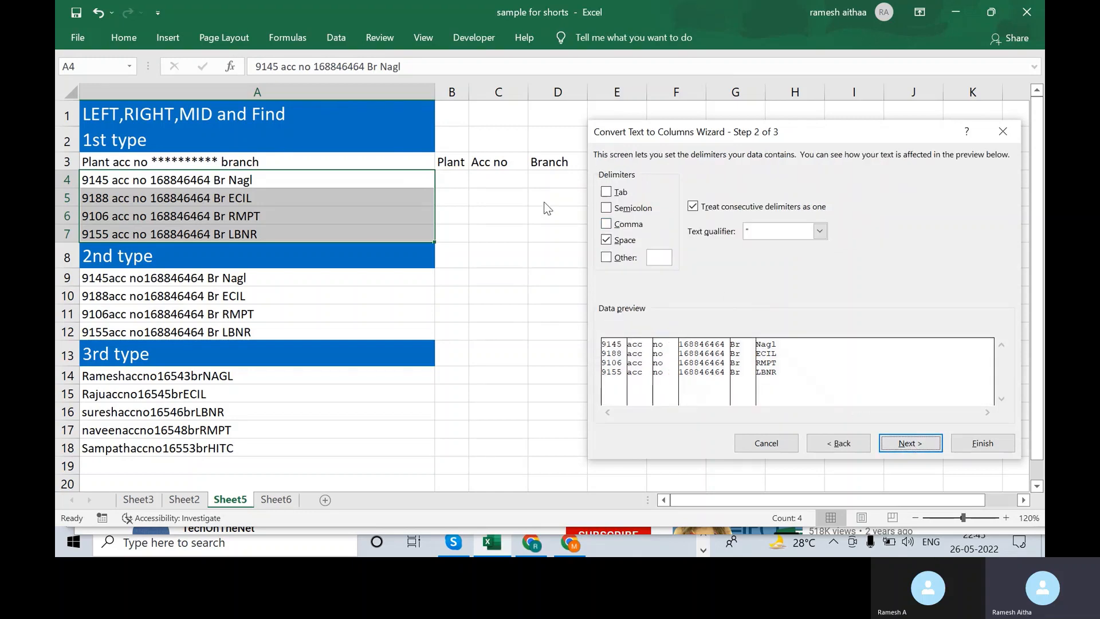
{"action": "left_click", "coordinate": [621, 243]}
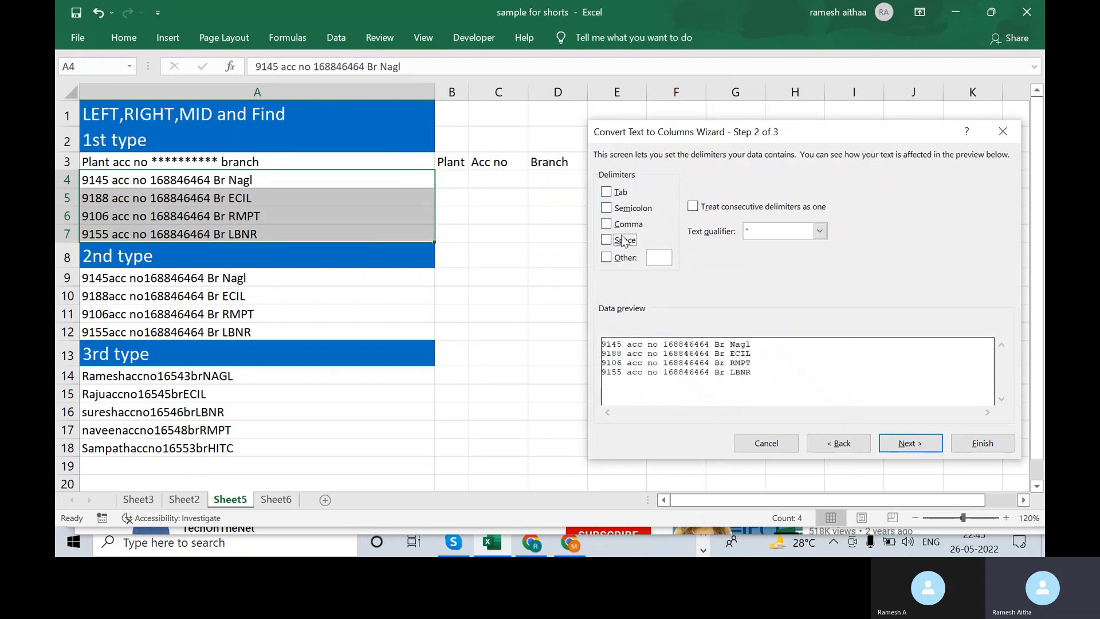
{"action": "left_click", "coordinate": [613, 242]}
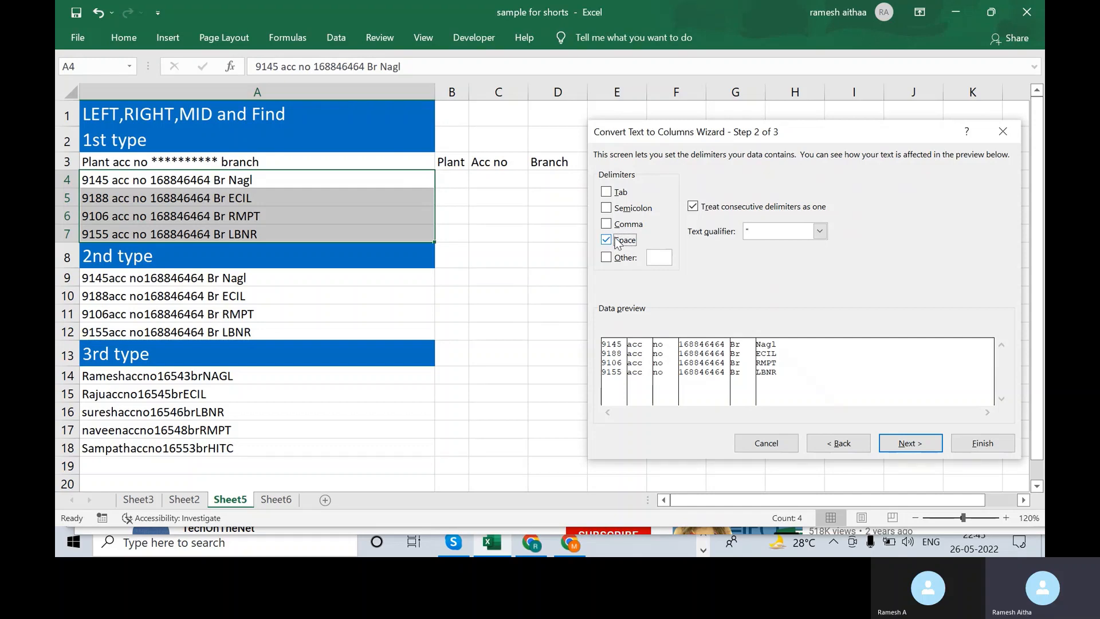
{"action": "left_click", "coordinate": [920, 445]}
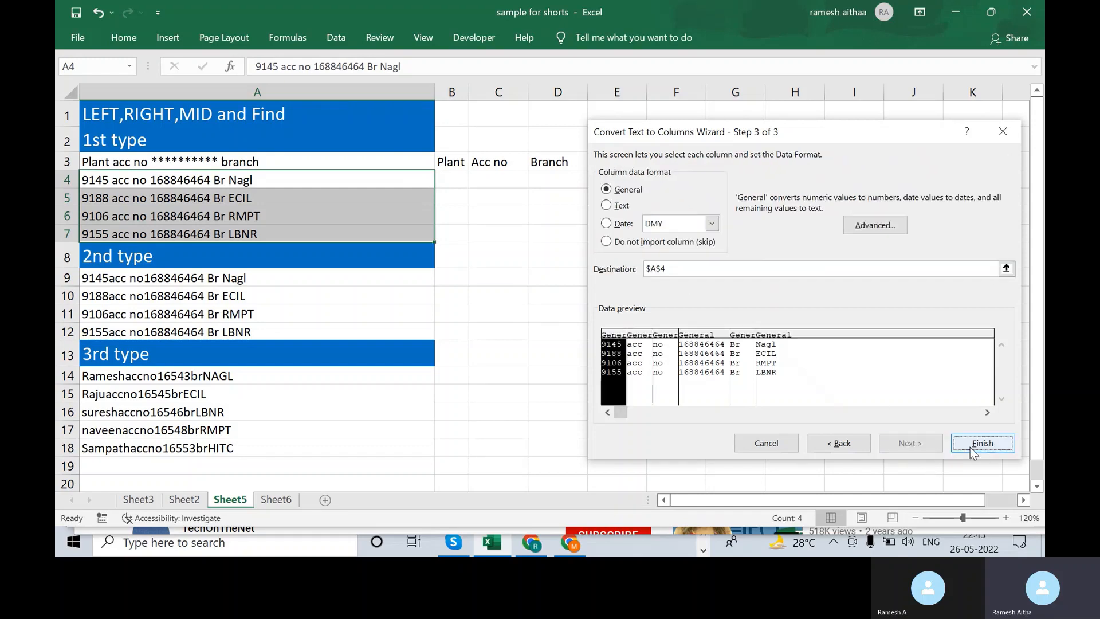
{"action": "left_click", "coordinate": [975, 450]}
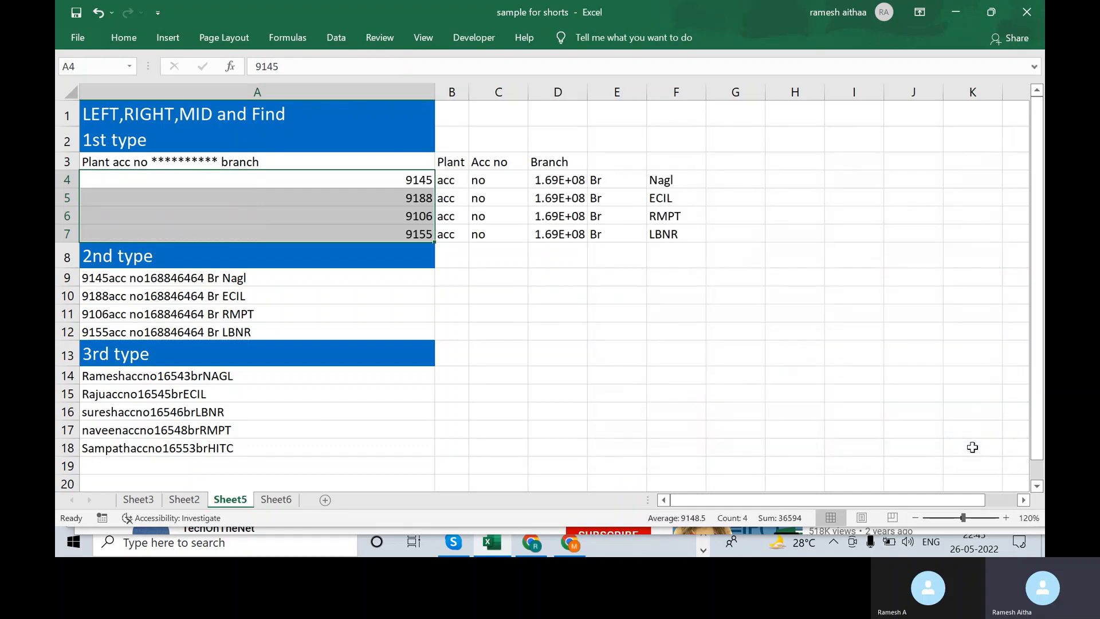
- Move the plant numbers from A4:A7 into the Plant column at B4
{"action": "left_click", "coordinate": [545, 273]}
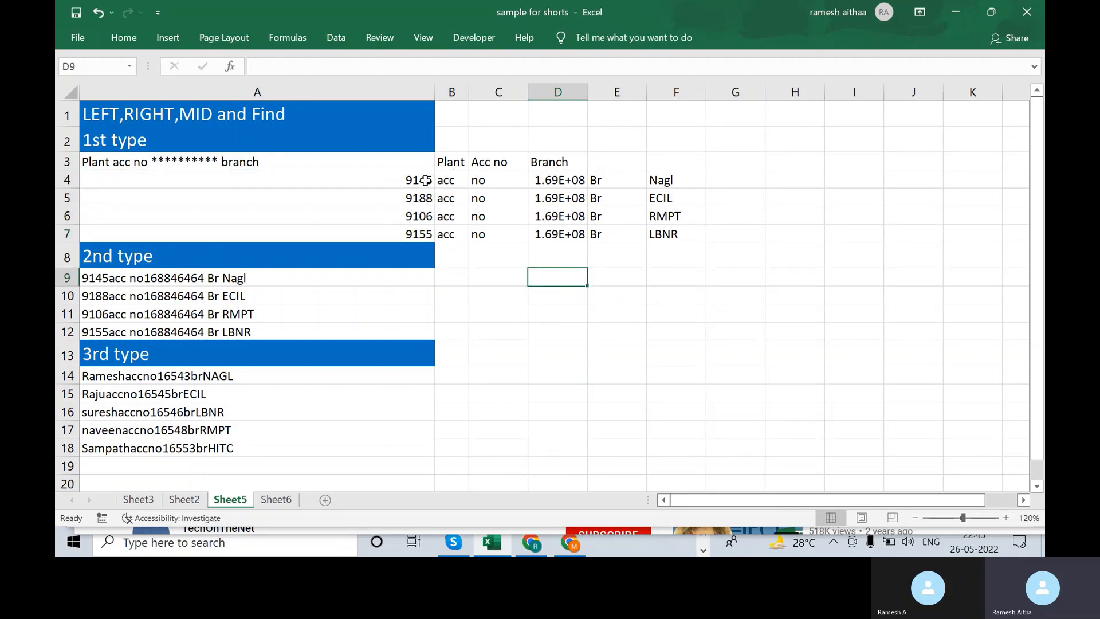
{"action": "left_click_drag", "start_coordinate": [419, 180], "coordinate": [430, 231]}
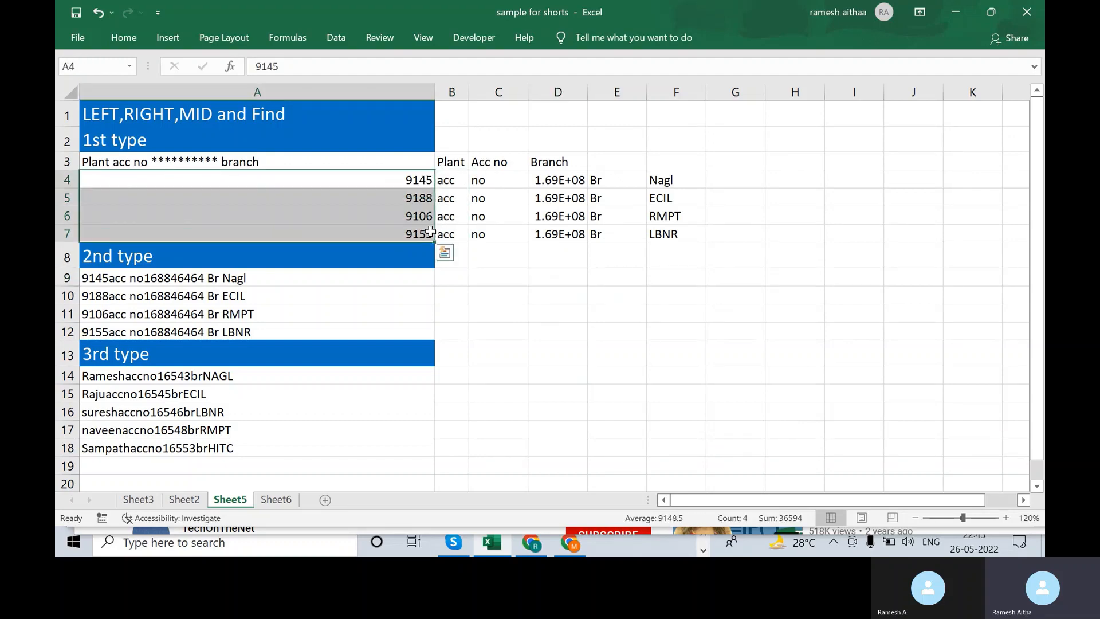
{"action": "key", "text": "ctrl+c"}
{"action": "left_click", "coordinate": [462, 182]}
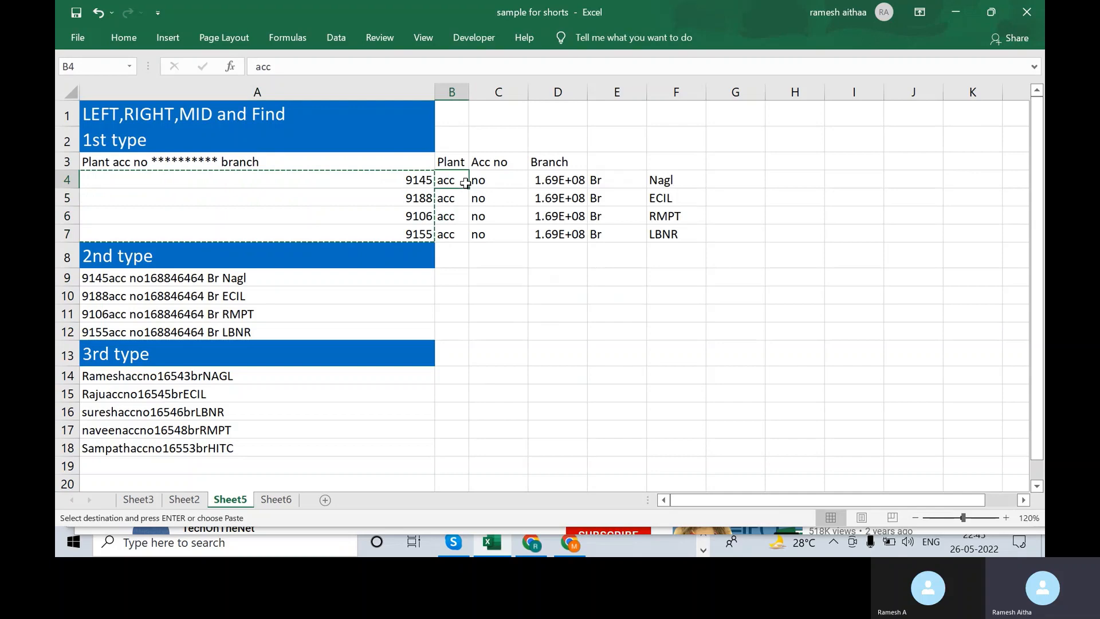
{"action": "left_click", "coordinate": [525, 262], "text": "ctrl"}
{"action": "key", "text": "Escape"}
{"action": "key", "text": "Left"}
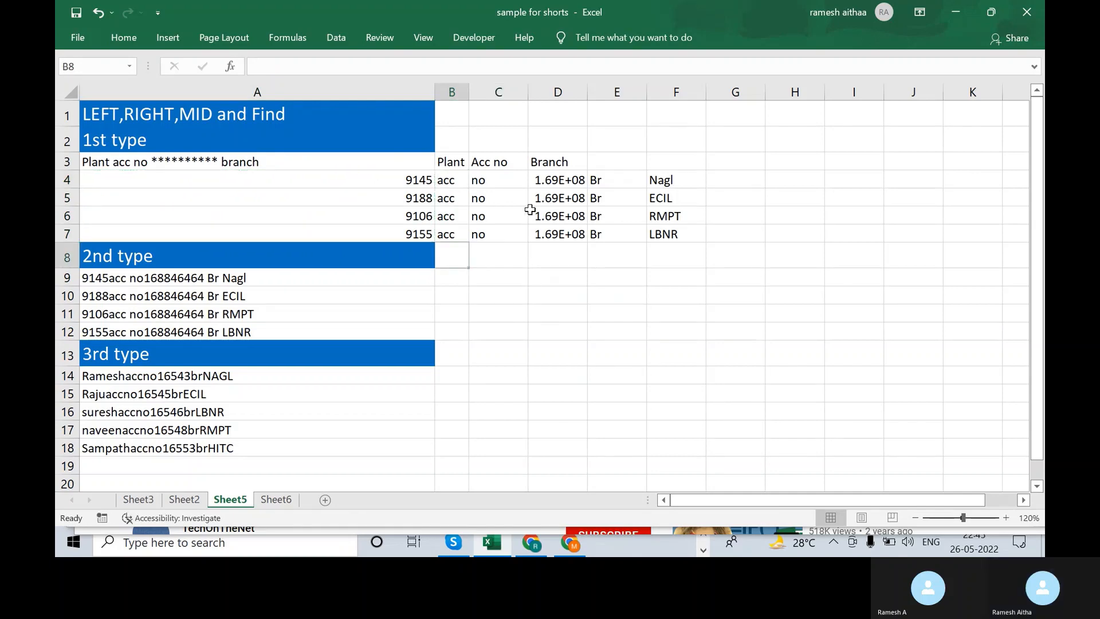
{"action": "key", "text": "Up"}
{"action": "key", "text": "Left"}
{"action": "key", "text": "shift+Up"}
{"action": "key", "text": "shift+Up"}
{"action": "key", "text": "shift+Up"}
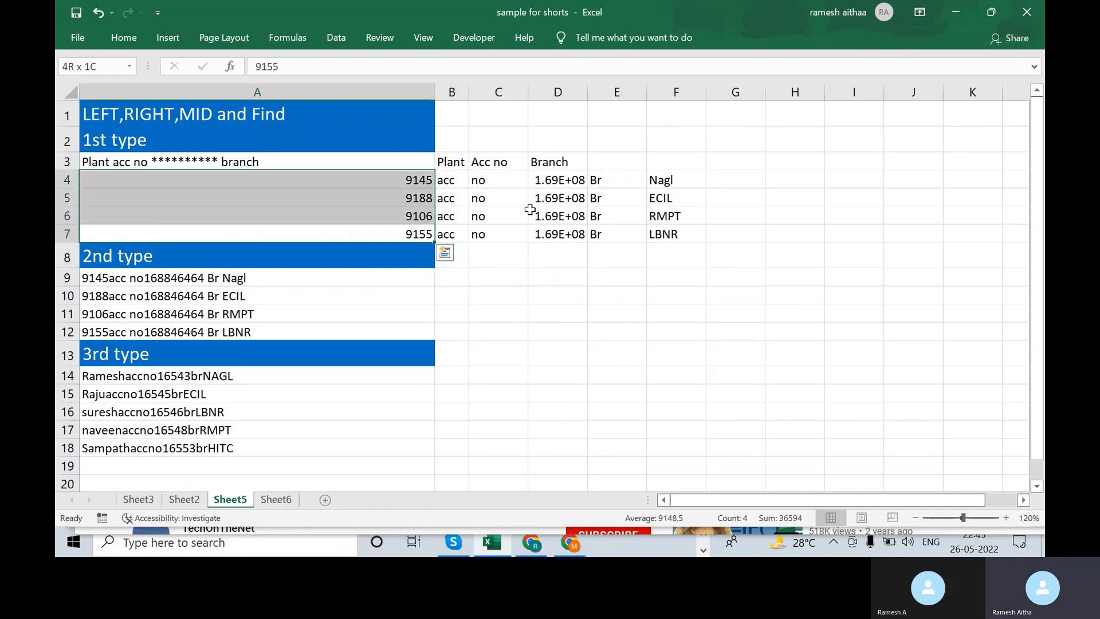
{"action": "key", "text": "ctrl+c"}
{"action": "key", "text": "Right"}
{"action": "key", "text": "Up"}
{"action": "key", "text": "Up"}
{"action": "key", "text": "Up"}
{"action": "key", "text": "ctrl+v"}
- Move the account numbers from D4:D7 into the Acc no column at C4
{"action": "key", "text": "Right"}
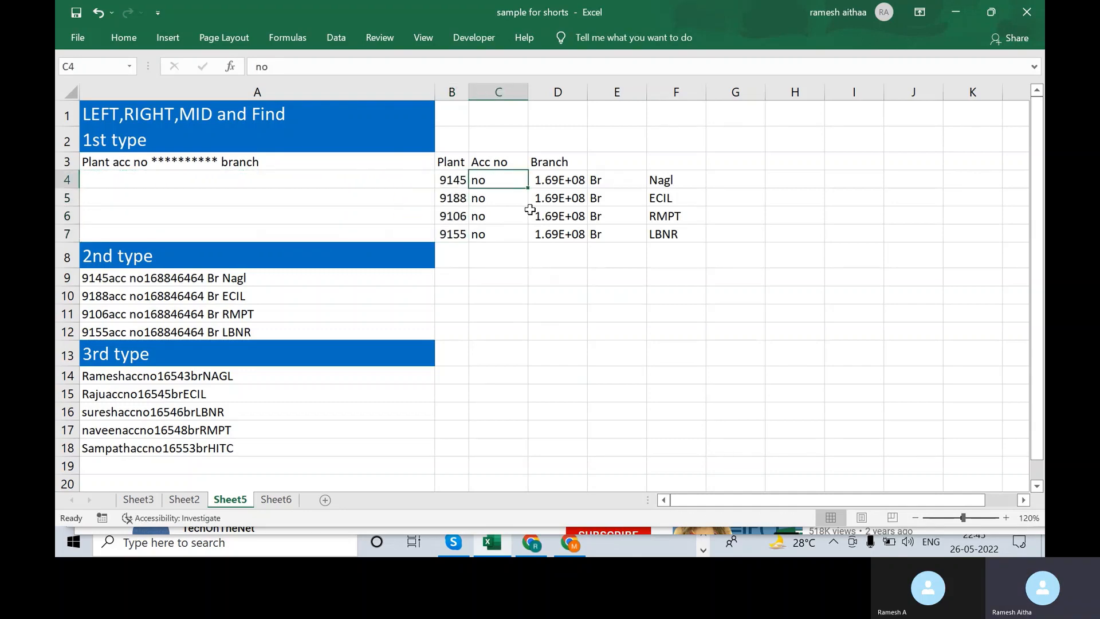
{"action": "key", "text": "shift+Down"}
{"action": "key", "text": "shift+Down"}
{"action": "key", "text": "shift+Down"}
{"action": "key", "text": "Right"}
{"action": "key", "text": "shift+Down"}
{"action": "key", "text": "shift+Down"}
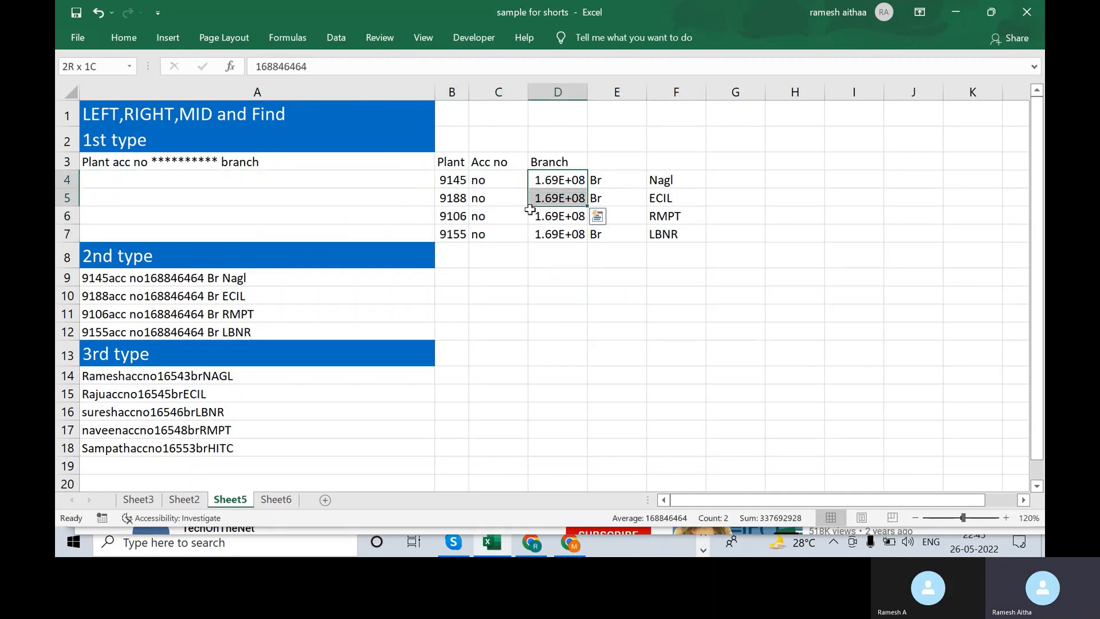
{"action": "key", "text": "shift+Down"}
{"action": "key", "text": "ctrl+x"}
{"action": "key", "text": "Left"}
{"action": "key", "text": "ctrl+v"}
- Move the branch names from F4:F7 into the Branch column at D4
{"action": "key", "text": "Right"}
{"action": "key", "text": "Right"}
{"action": "key", "text": "Right"}
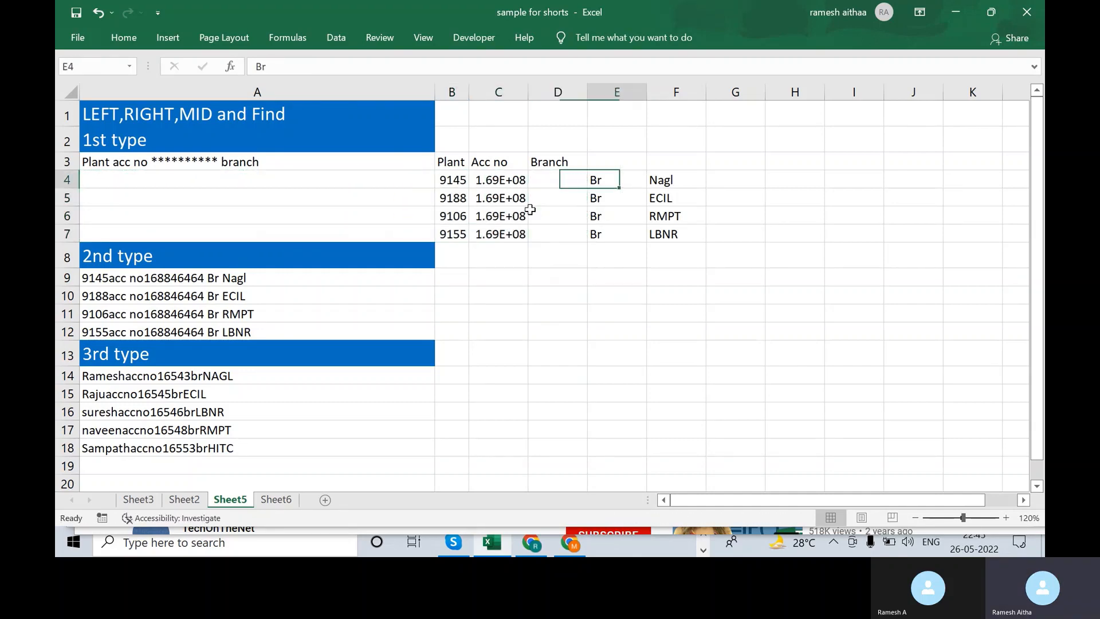
{"action": "key", "text": "shift+Down"}
{"action": "key", "text": "shift+Down"}
{"action": "key", "text": "shift+Down"}
{"action": "key", "text": "ctrl+x"}
{"action": "key", "text": "Left"}
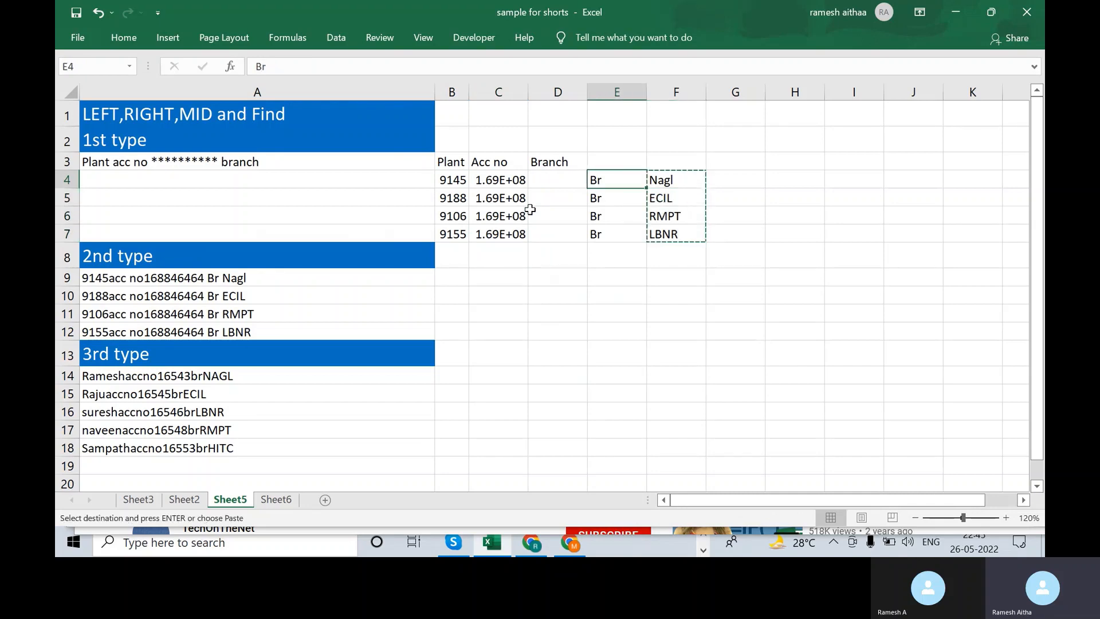
{"action": "key", "text": "Left"}
{"action": "key", "text": "ctrl+v"}
- Clear the leftover Br fragments in E4:E7
{"action": "key", "text": "Down"}
{"action": "key", "text": "Down"}
{"action": "key", "text": "Left"}
{"action": "key", "text": "Left"}
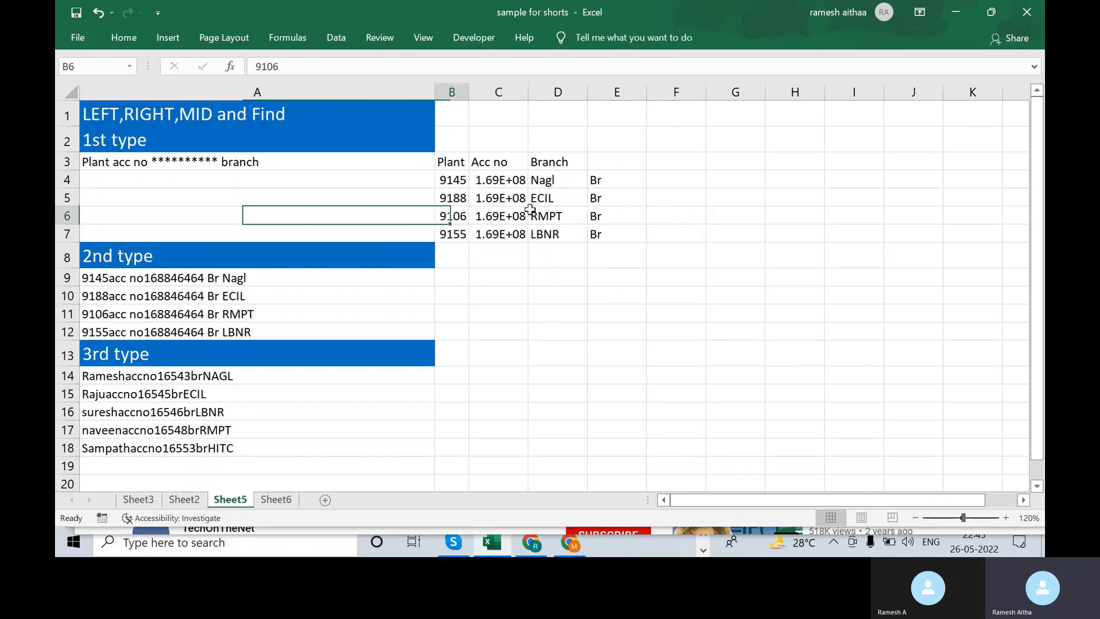
{"action": "key", "text": "Right"}
{"action": "key", "text": "Up"}
{"action": "key", "text": "Up"}
{"action": "key", "text": "shift+Down"}
{"action": "key", "text": "shift+Down"}
{"action": "key", "text": "shift+Down"}
{"action": "key", "text": "Right"}
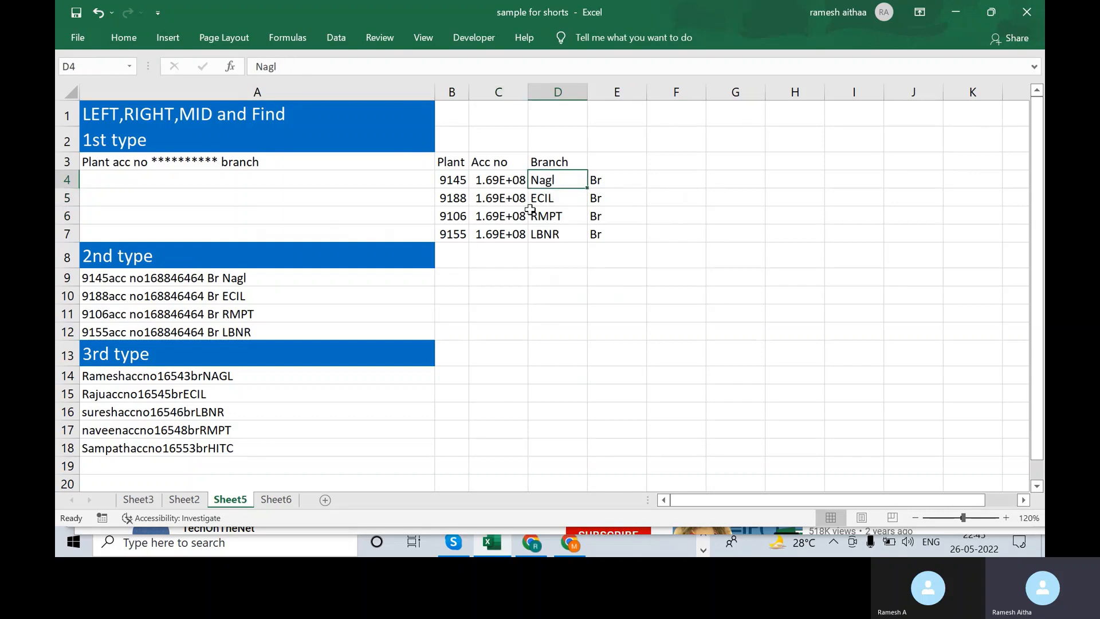
{"action": "key", "text": "Right"}
{"action": "key", "text": "shift+Down"}
{"action": "key", "text": "shift+Down"}
{"action": "key", "text": "shift+Down"}
{"action": "key", "text": "Delete"}
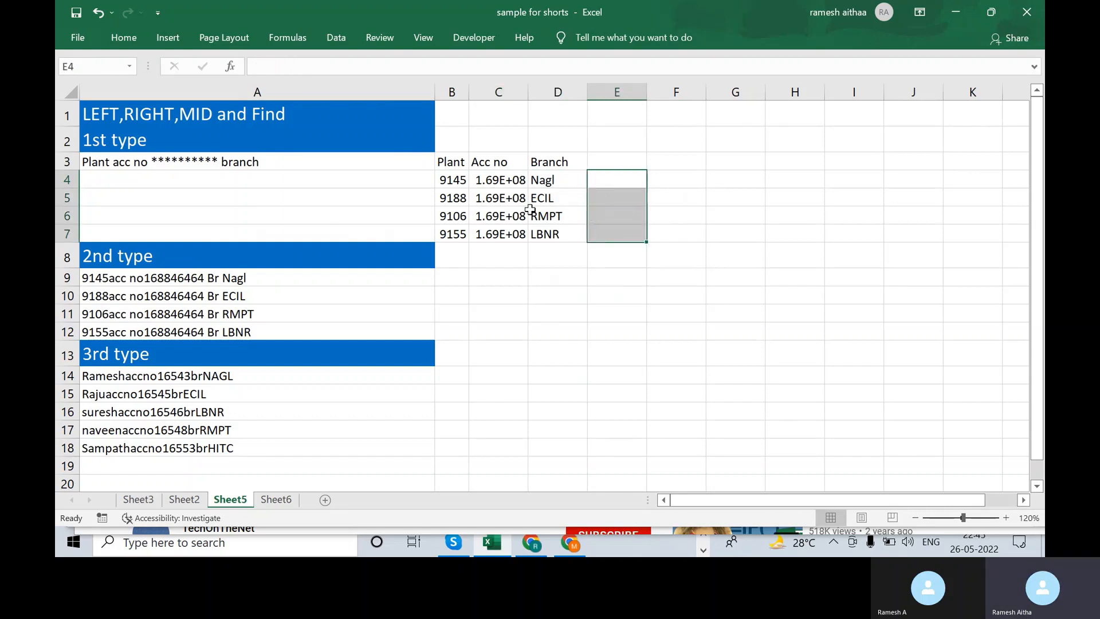
- Auto-fit columns C and D so the full account numbers display
{"action": "key", "text": "Left"}
{"action": "key", "text": "Left"}
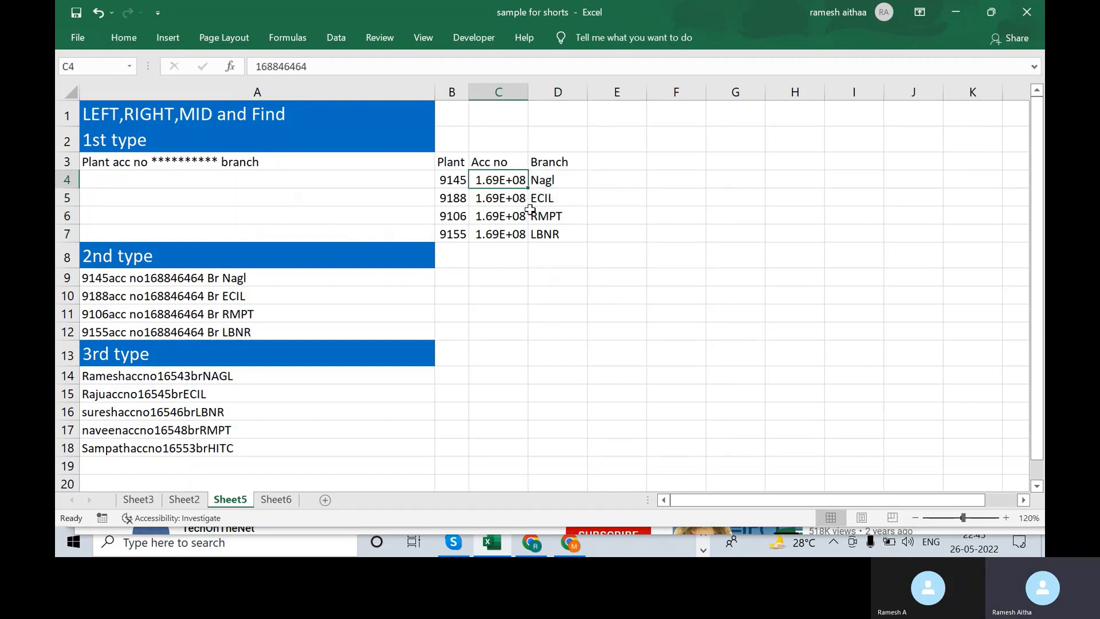
{"action": "key", "text": "shift+Right"}
{"action": "key", "text": "shift+Down"}
{"action": "key", "text": "shift+Down"}
{"action": "key", "text": "shift+Down"}
{"action": "key", "text": "alt+o"}
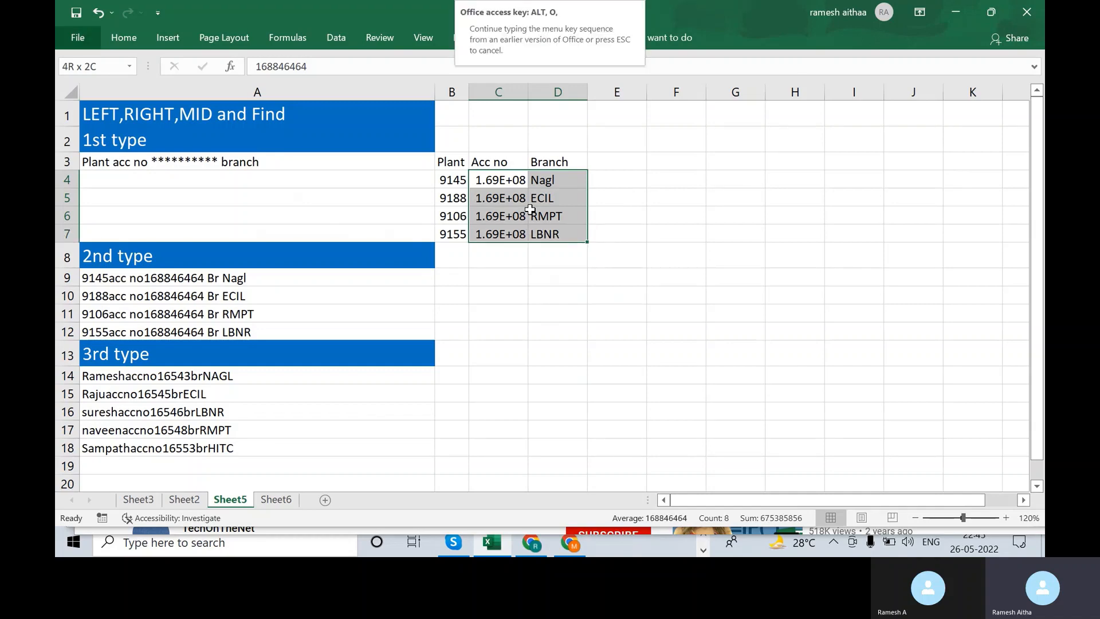
{"action": "key", "text": "a"}
{"action": "left_click", "coordinate": [530, 211]}
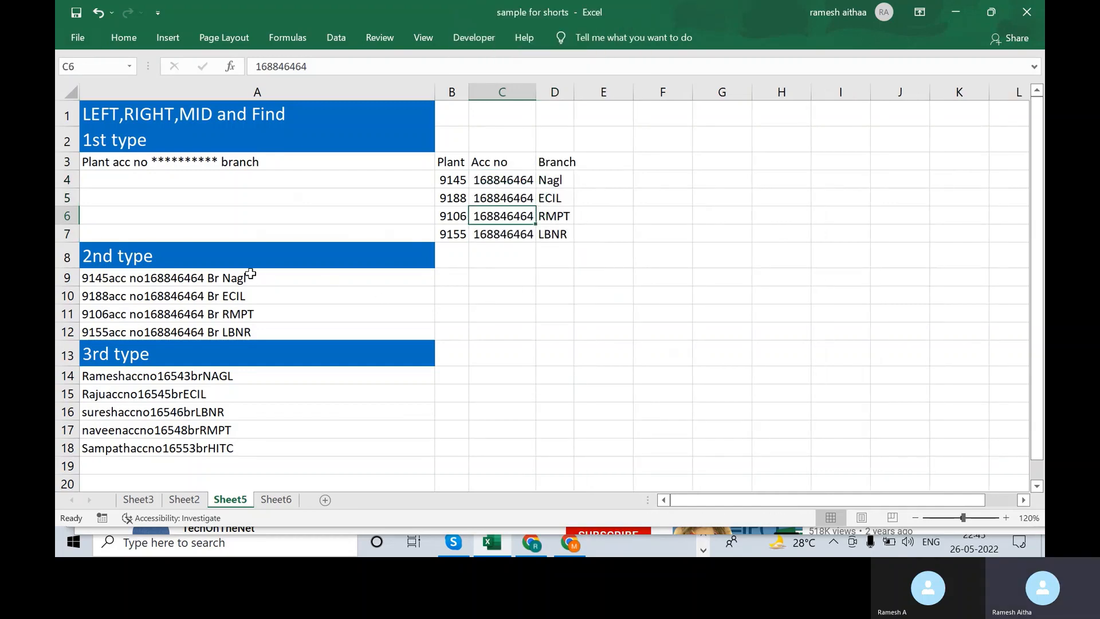
{"action": "left_click_drag", "start_coordinate": [250, 274], "coordinate": [271, 331]}
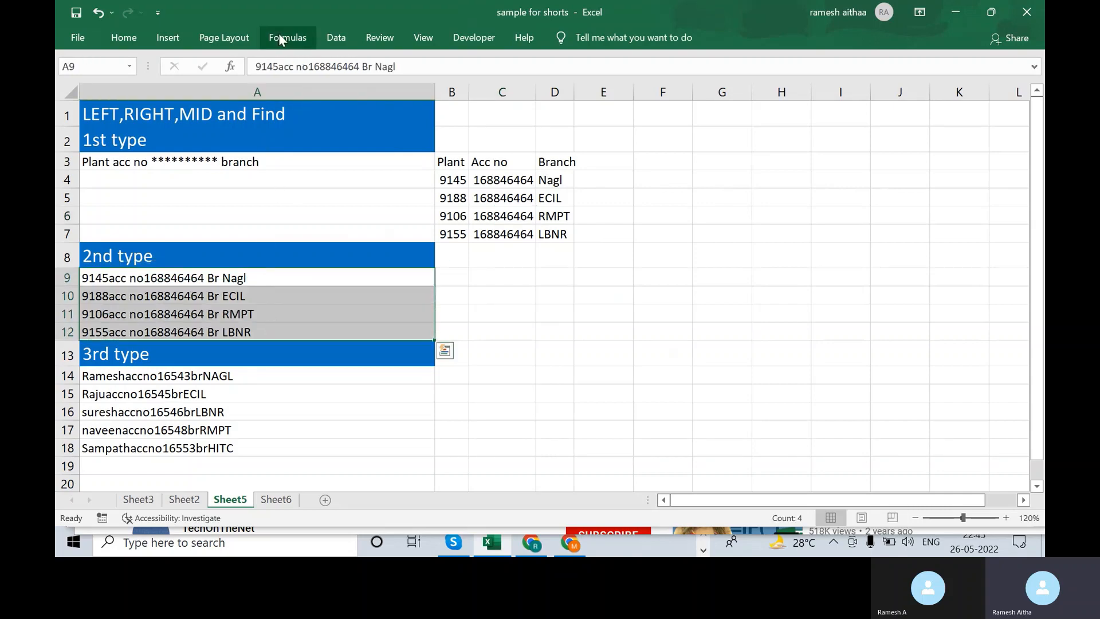
{"action": "left_click", "coordinate": [336, 37]}
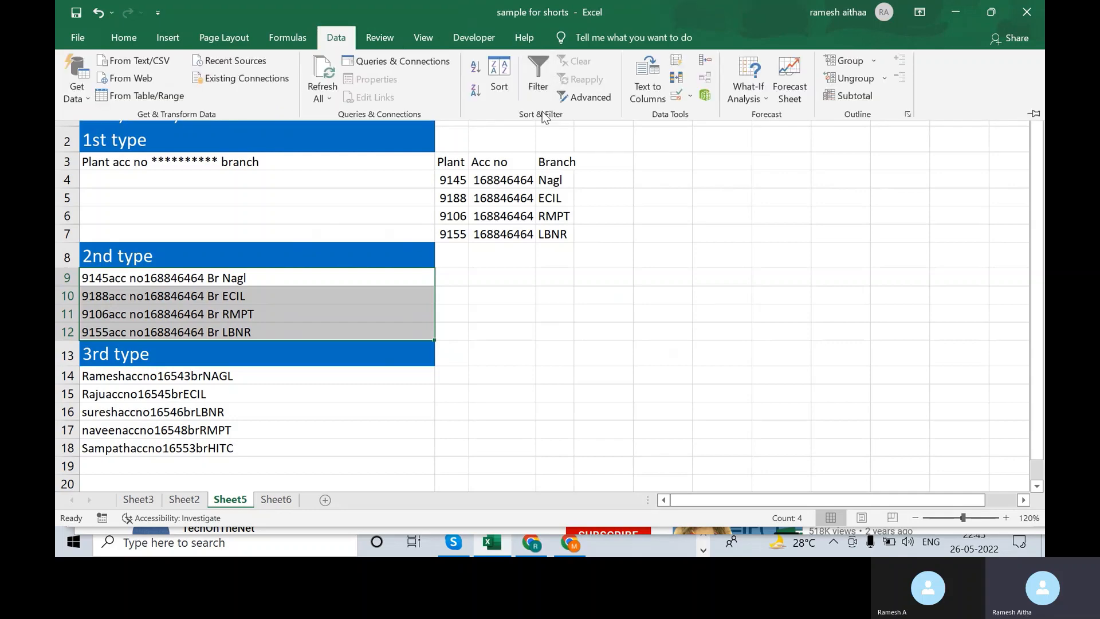
{"action": "left_click", "coordinate": [648, 86]}
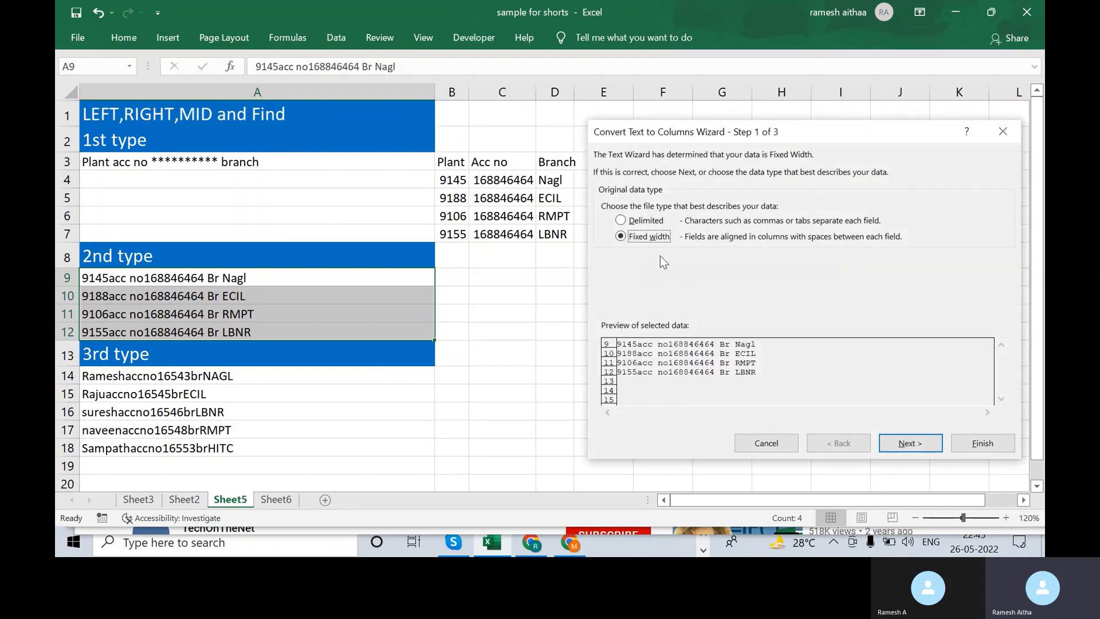
{"action": "left_click", "coordinate": [909, 444]}
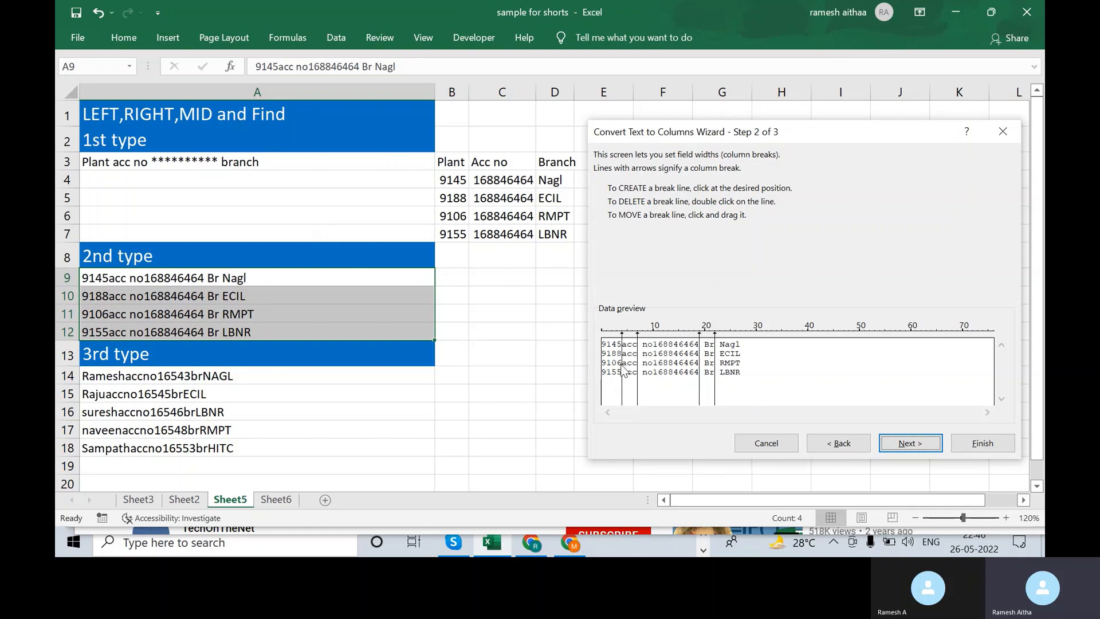
{"action": "left_click", "coordinate": [655, 374]}
{"action": "left_click", "coordinate": [857, 445]}
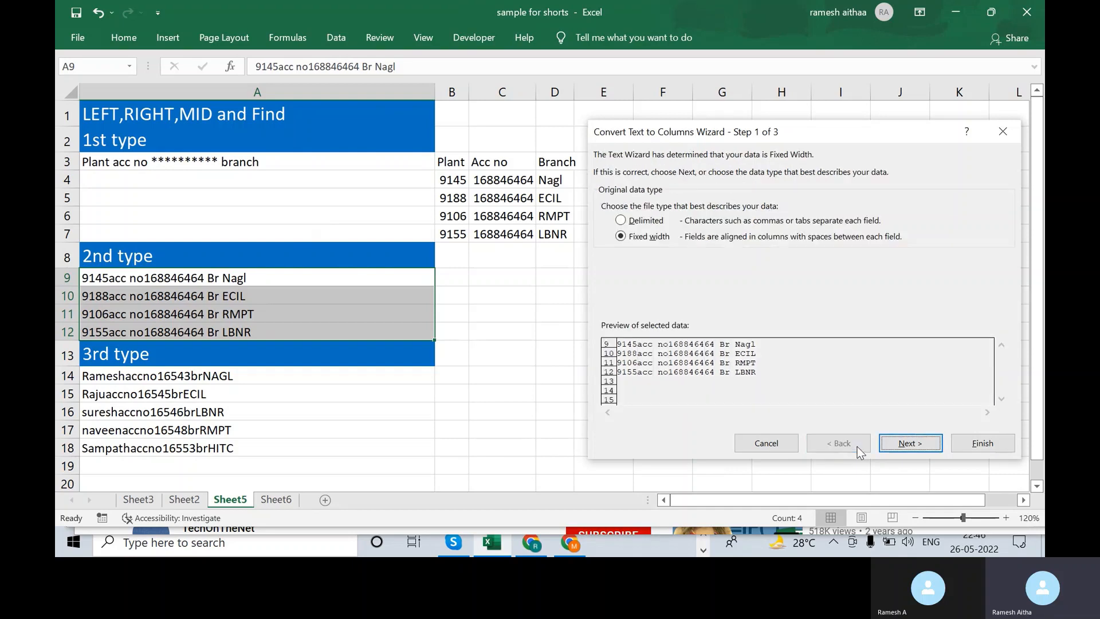
{"action": "left_click", "coordinate": [640, 222]}
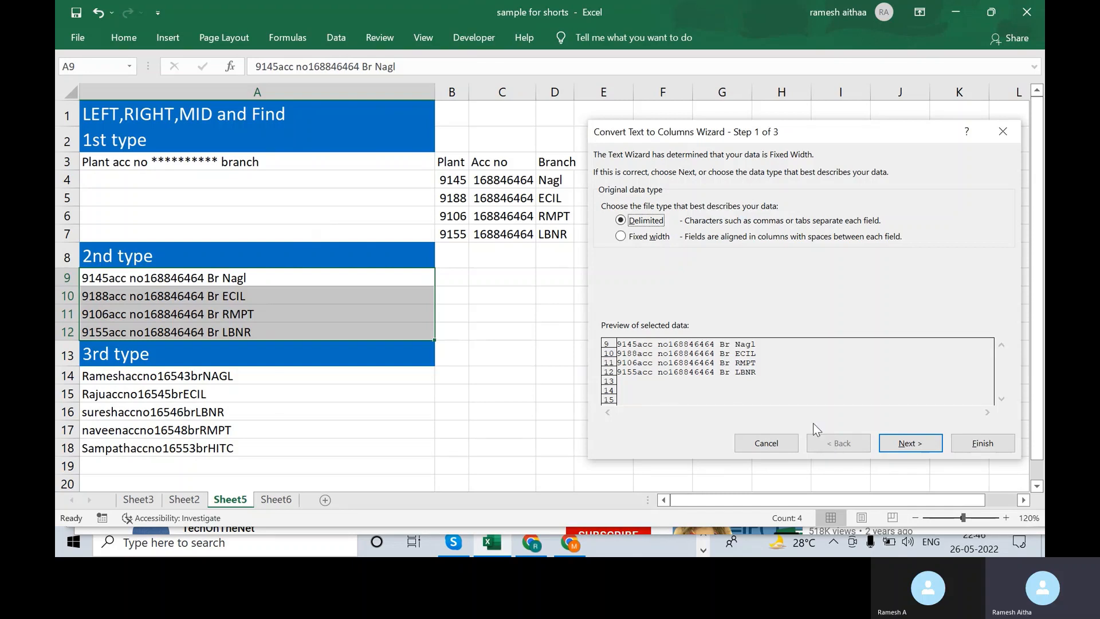
{"action": "key", "text": "Escape"}
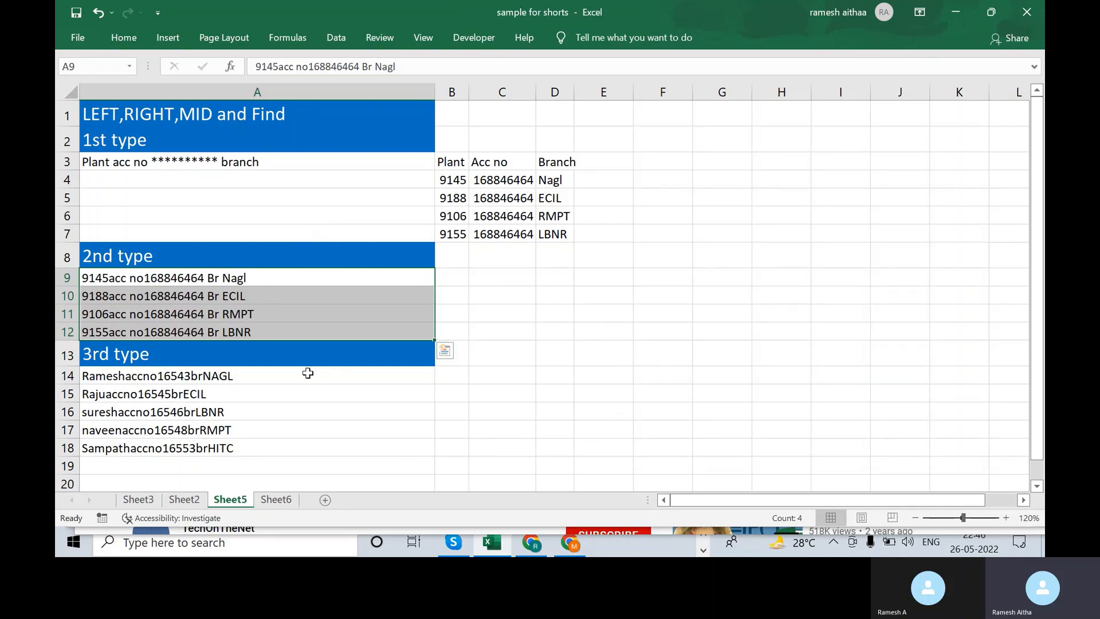
{"action": "left_click_drag", "start_coordinate": [307, 372], "coordinate": [314, 447]}
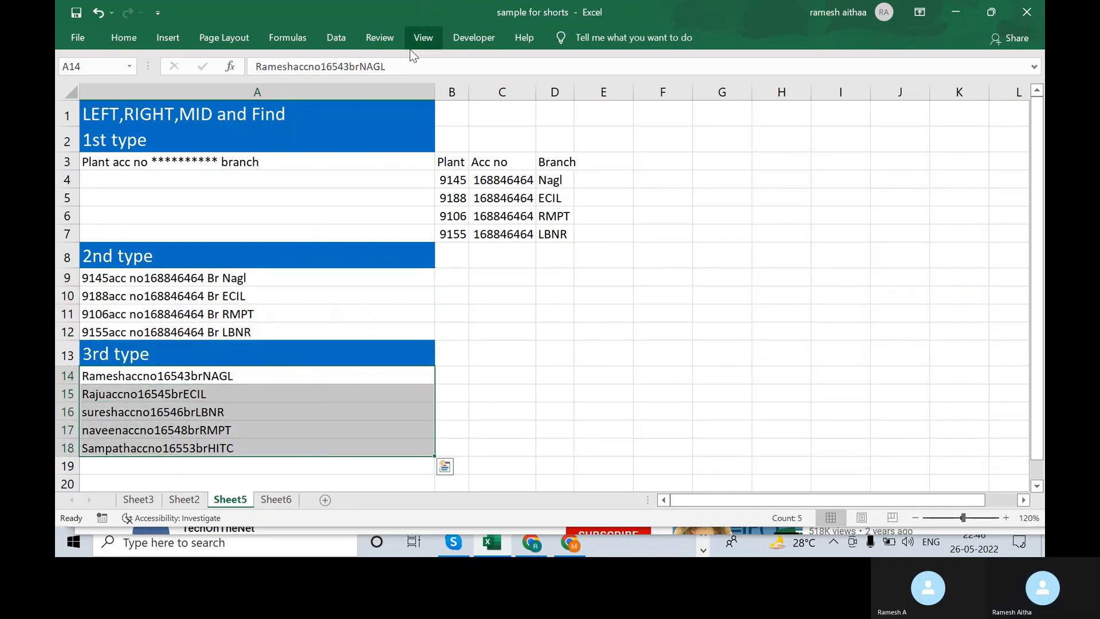
{"action": "left_click", "coordinate": [344, 37]}
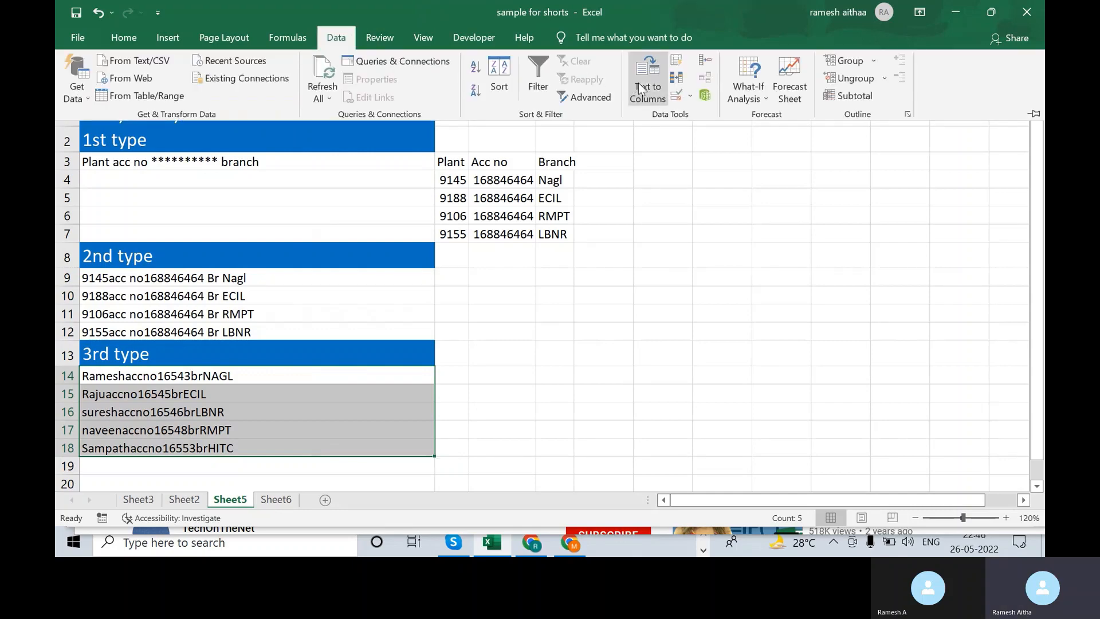
{"action": "left_click", "coordinate": [640, 89]}
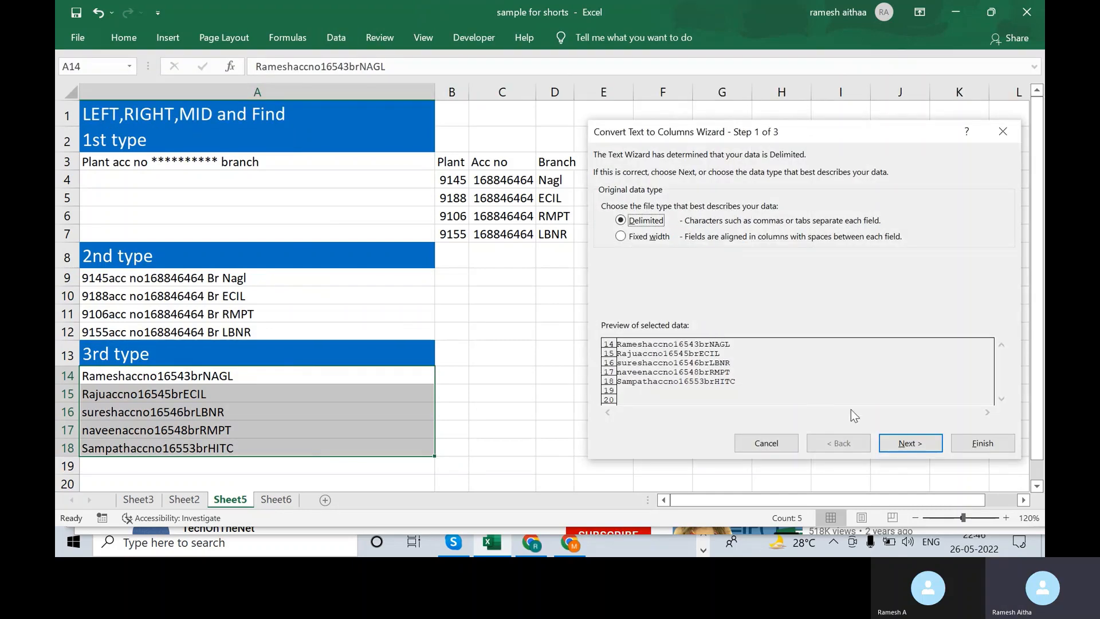
{"action": "left_click", "coordinate": [909, 442]}
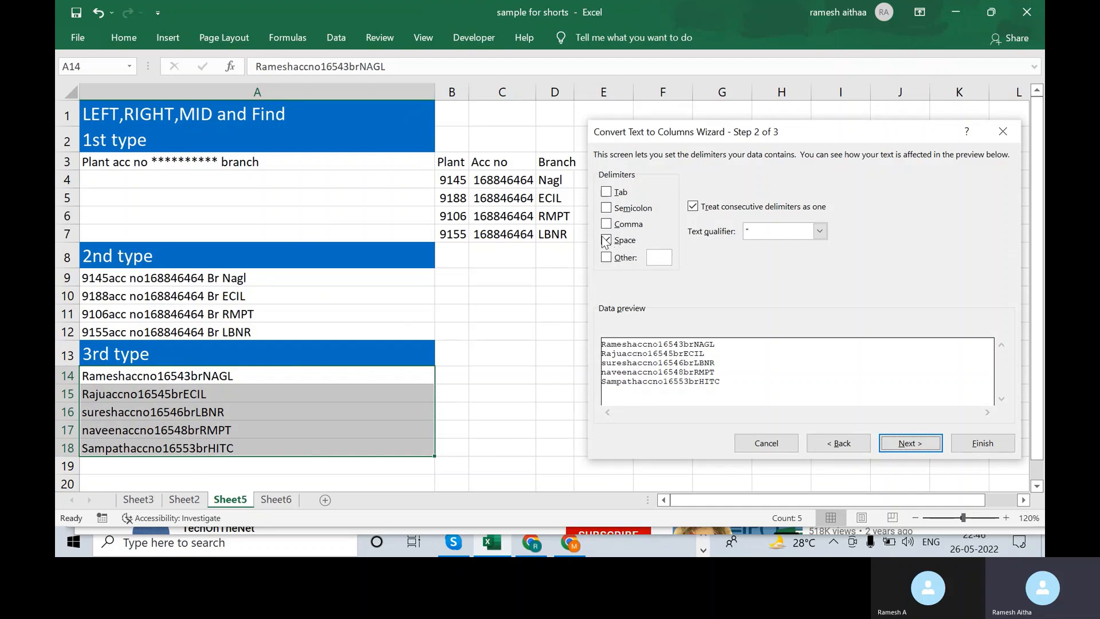
{"action": "left_click", "coordinate": [609, 244]}
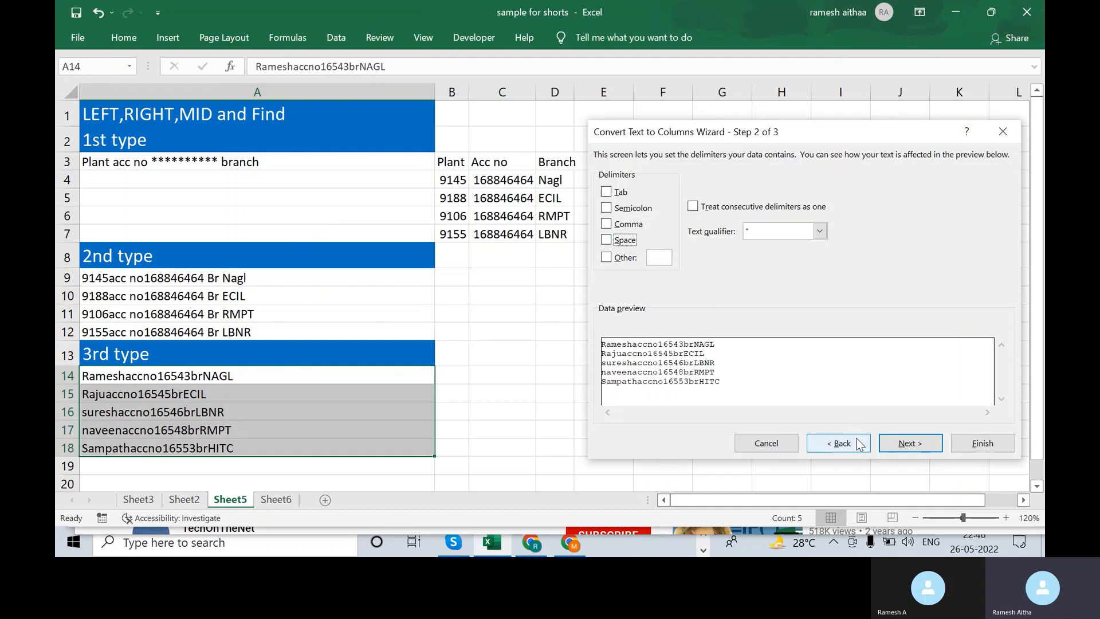
{"action": "left_click", "coordinate": [838, 443]}
{"action": "left_click", "coordinate": [642, 240]}
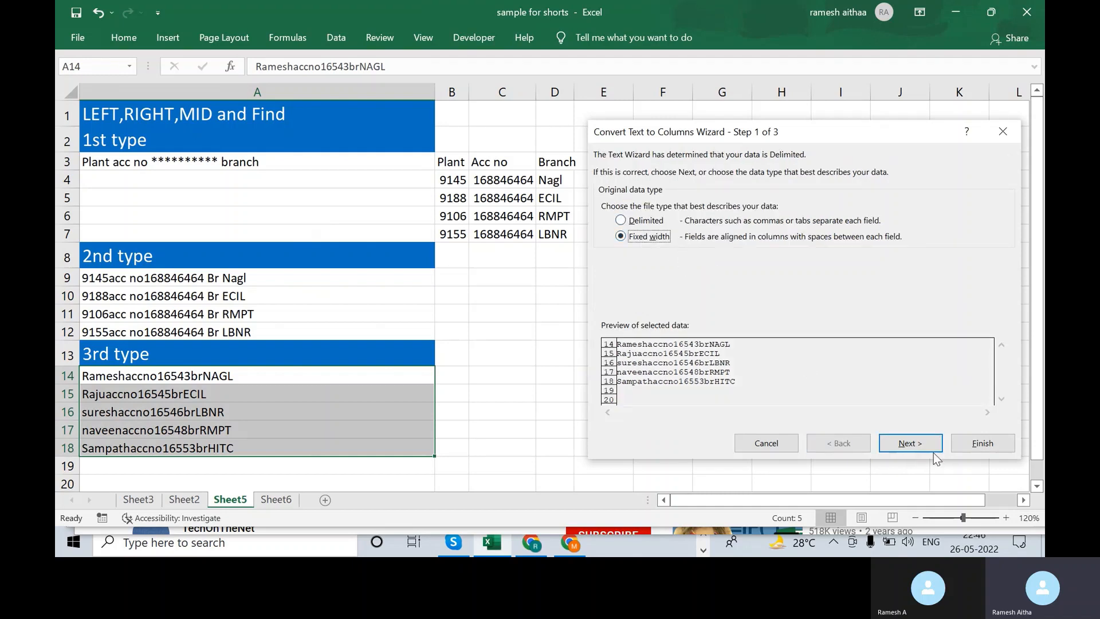
{"action": "left_click", "coordinate": [917, 445]}
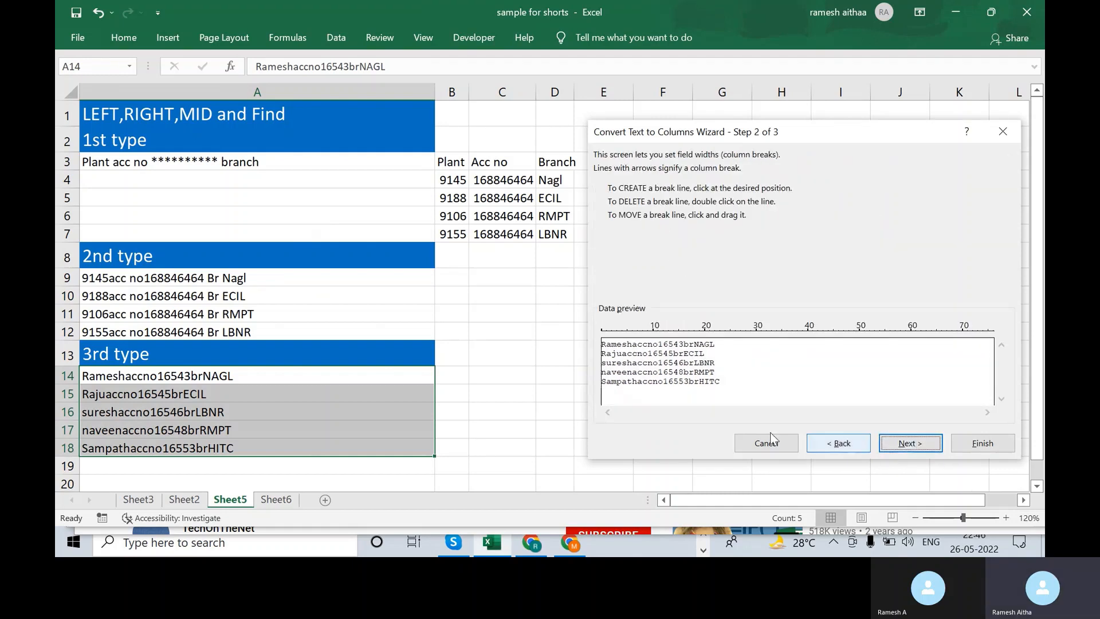
{"action": "left_click", "coordinate": [633, 356]}
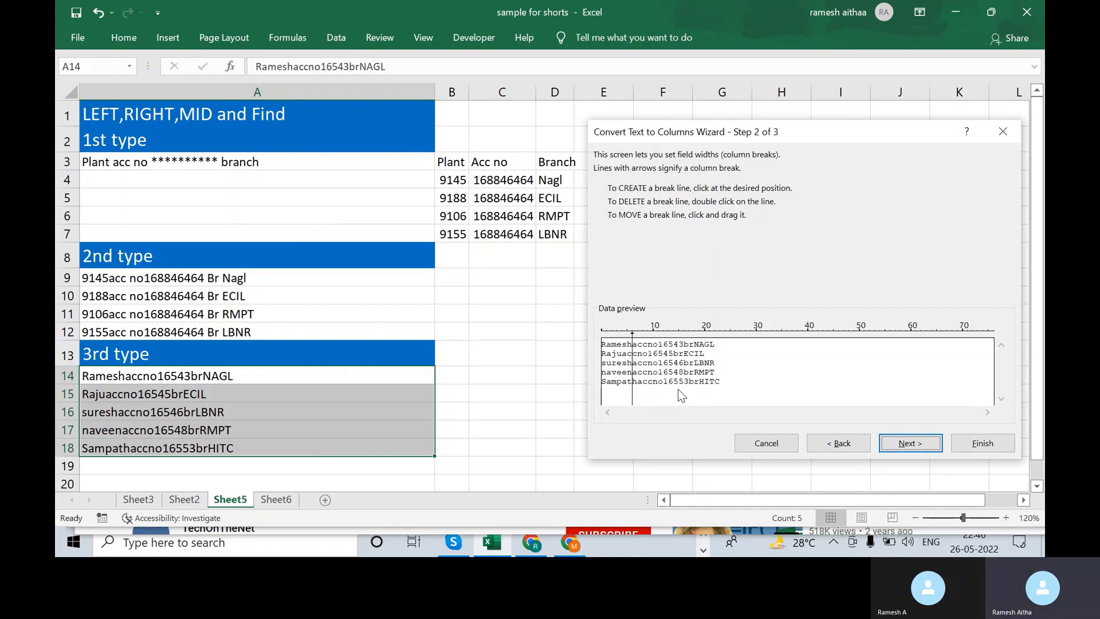
{"action": "left_click", "coordinate": [848, 447]}
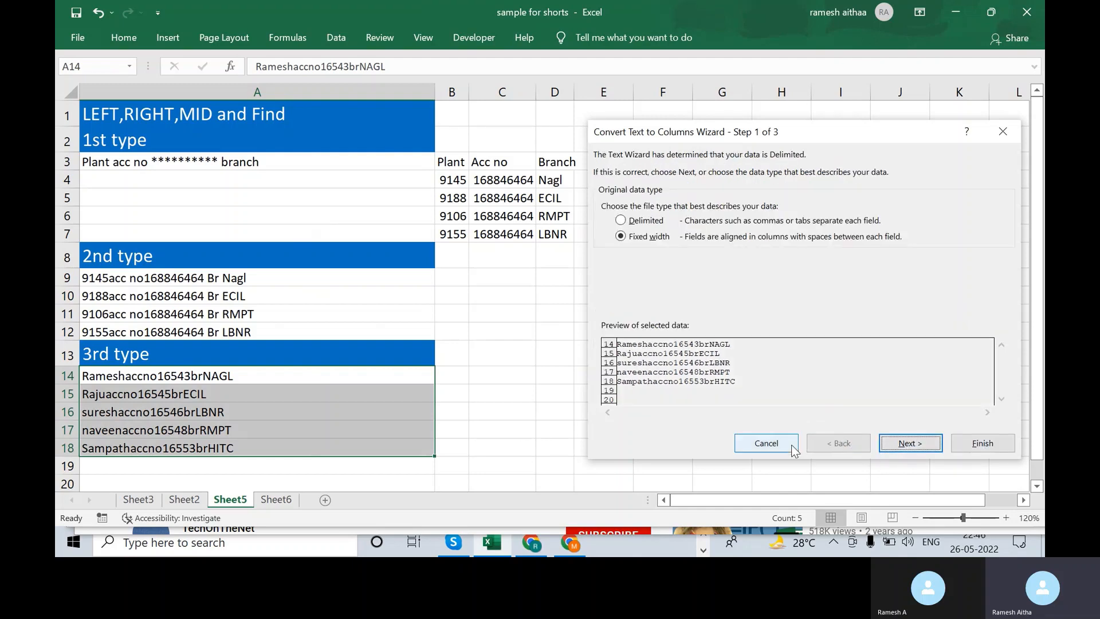
{"action": "left_click", "coordinate": [766, 443]}
{"action": "left_click", "coordinate": [456, 292]}
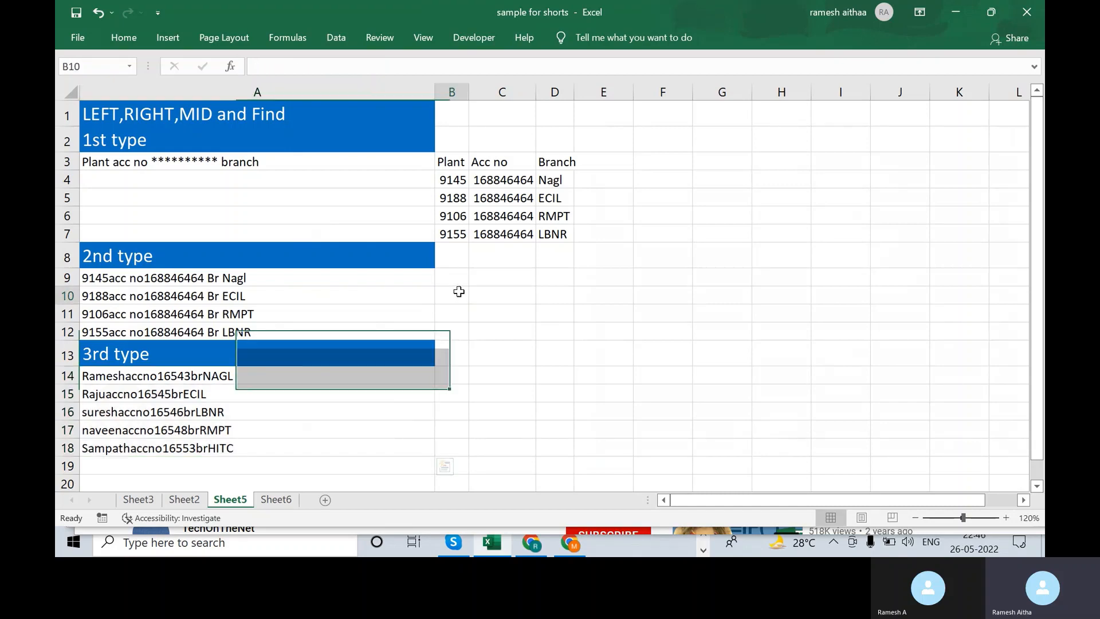
{"action": "left_click", "coordinate": [452, 278]}
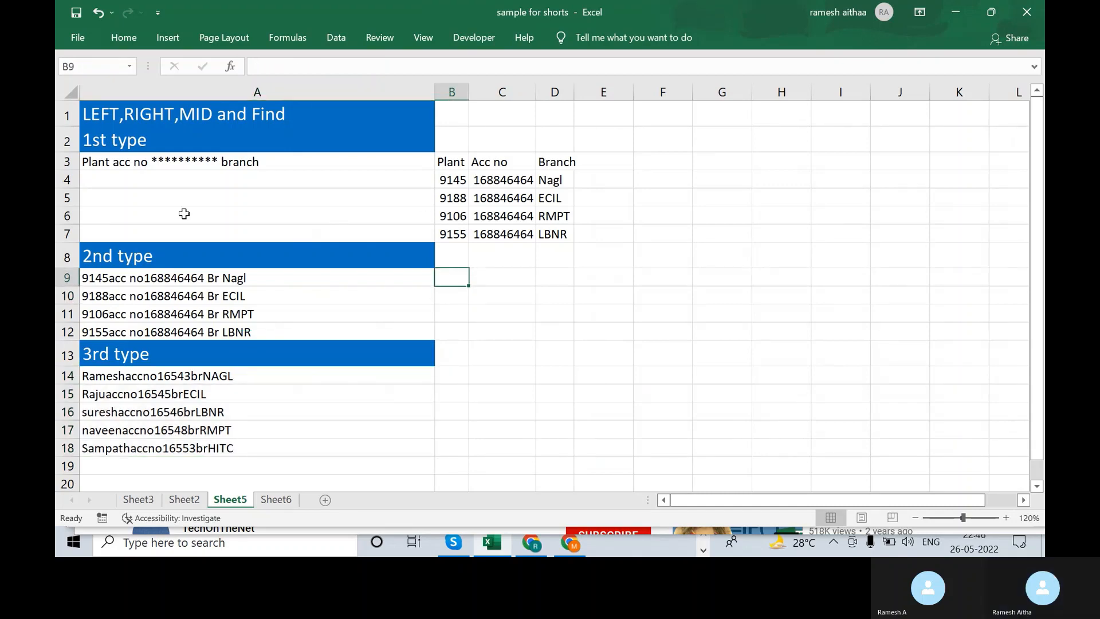
{"action": "left_click", "coordinate": [93, 279]}
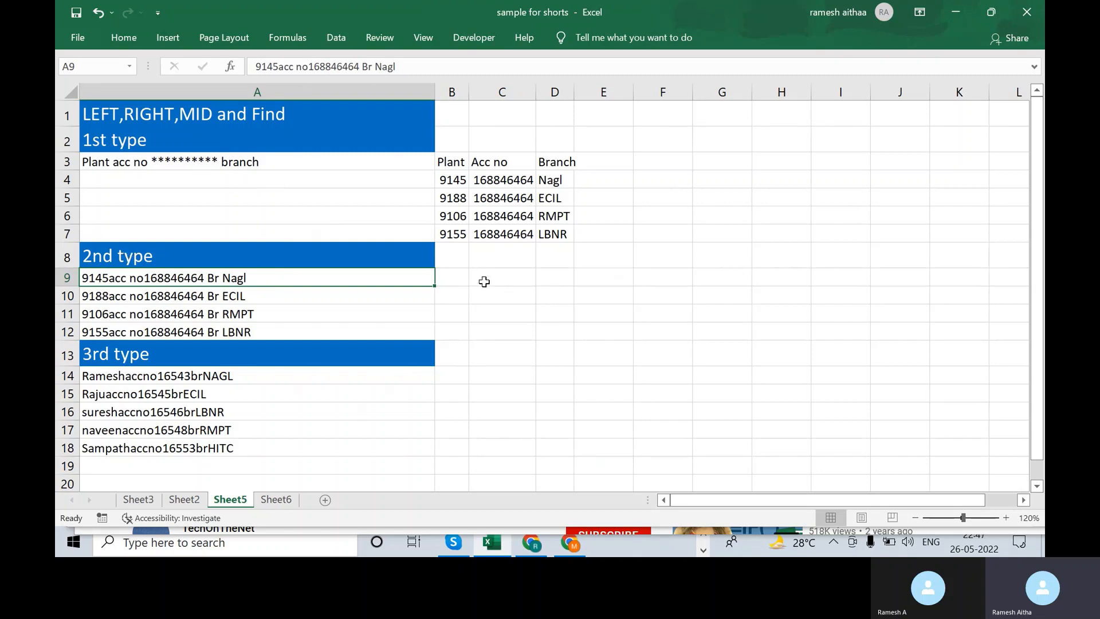
{"action": "left_click", "coordinate": [463, 277]}
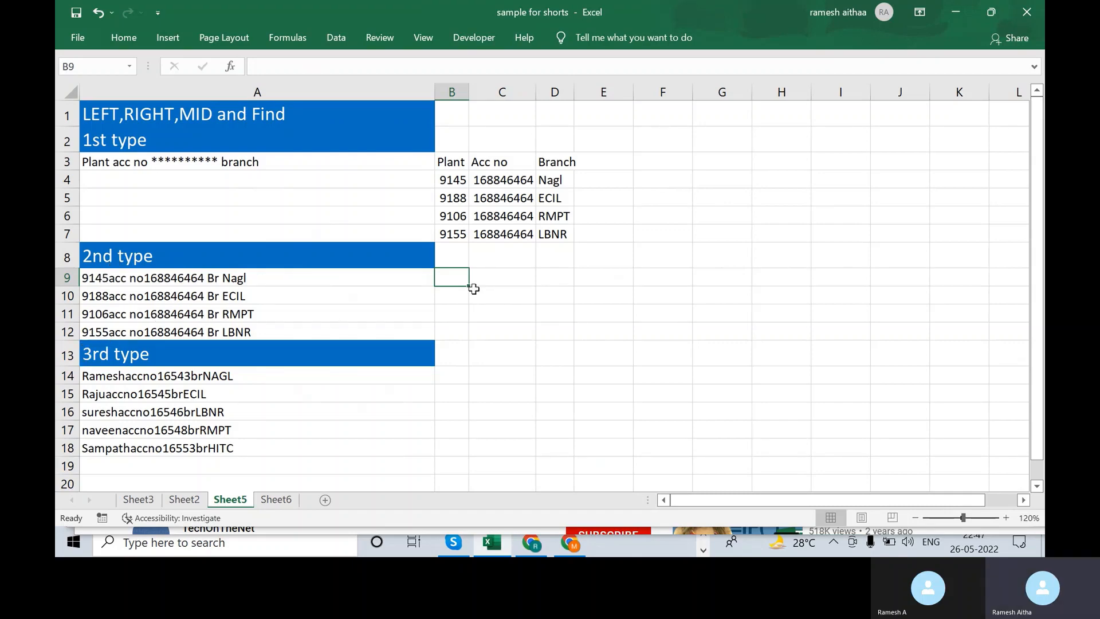
- Enter =LEFT(A9,4) in B9 to extract plant code 9145
{"action": "type", "text": "="}
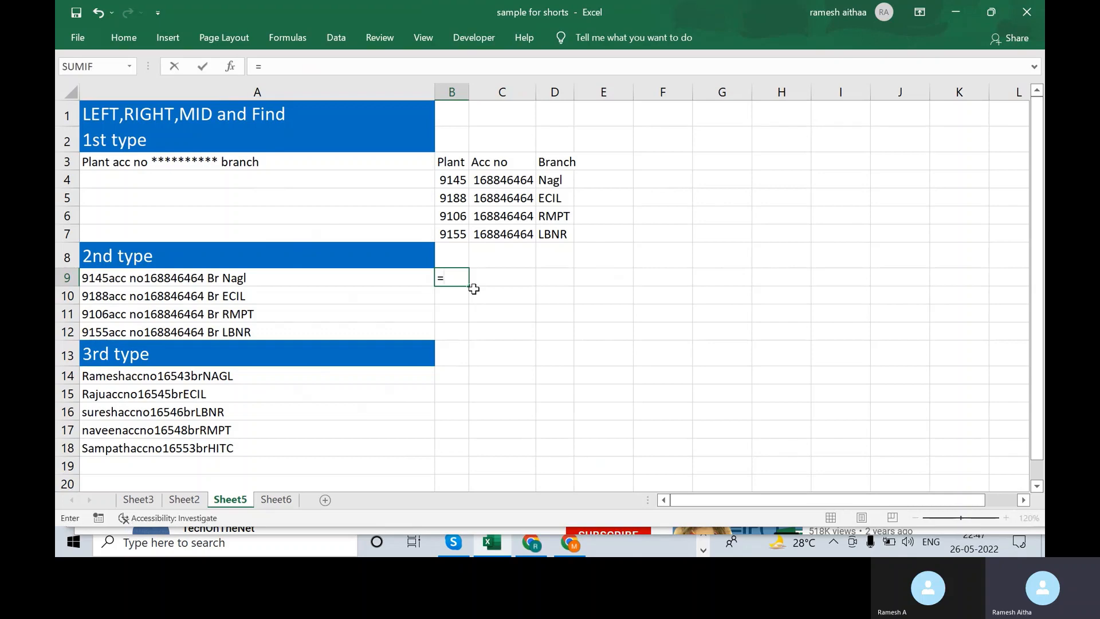
{"action": "type", "text": "left"}
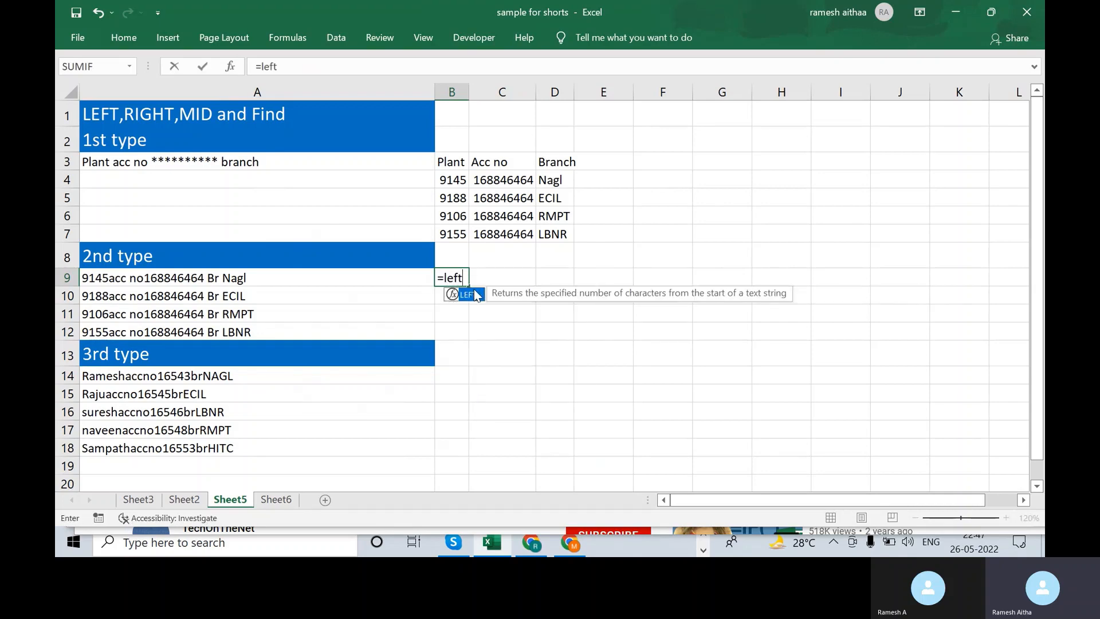
{"action": "key", "text": "Return"}
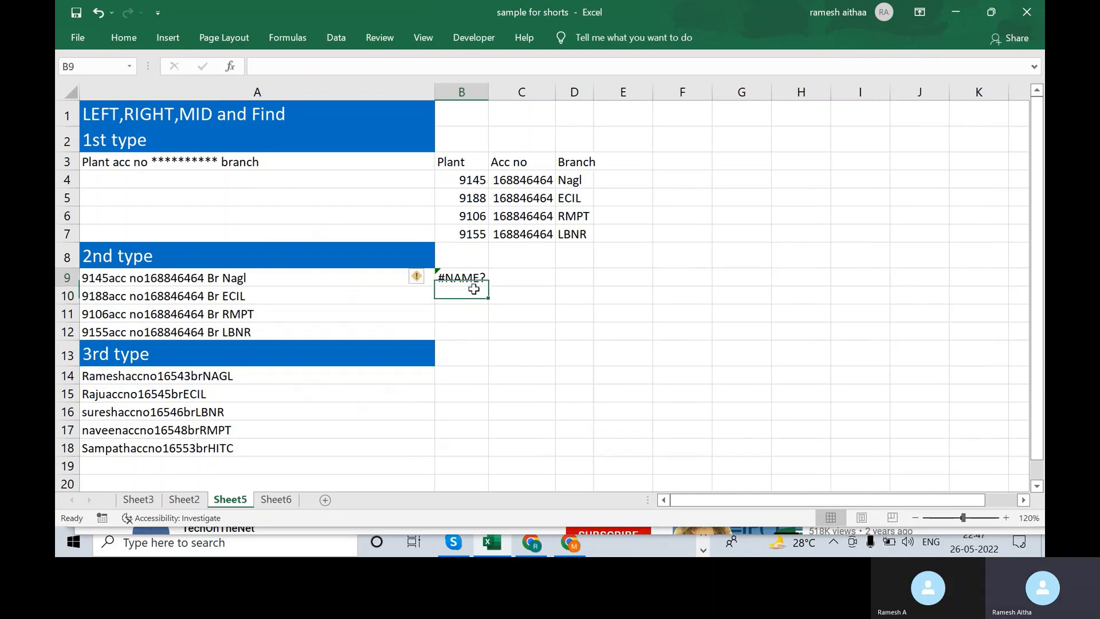
{"action": "key", "text": "Up"}
{"action": "type", "text": "=left("}
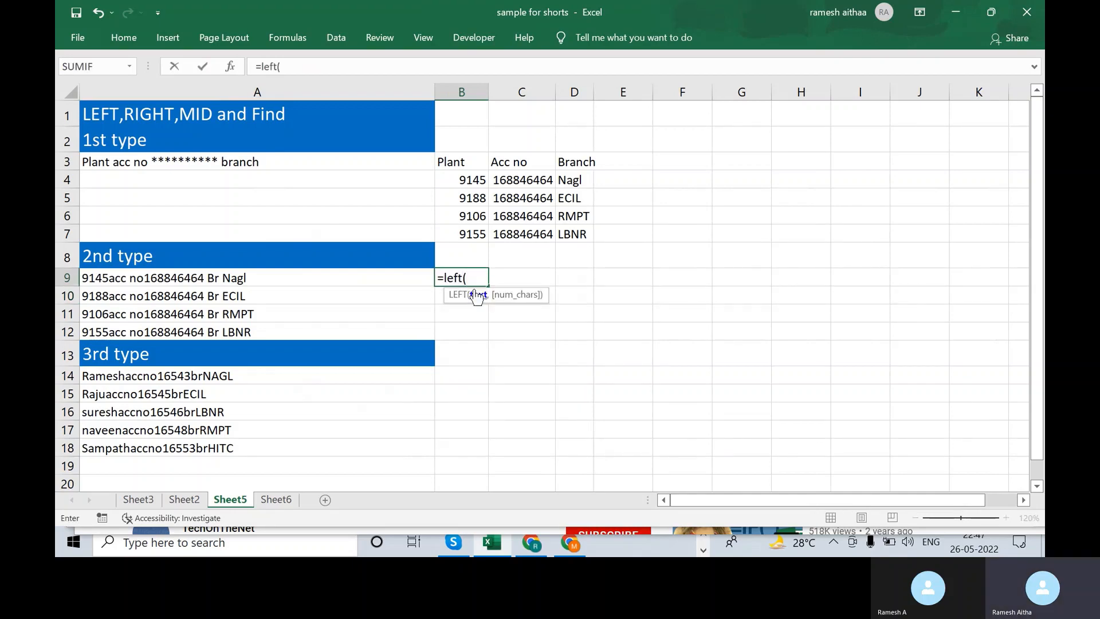
{"action": "key", "text": "Left"}
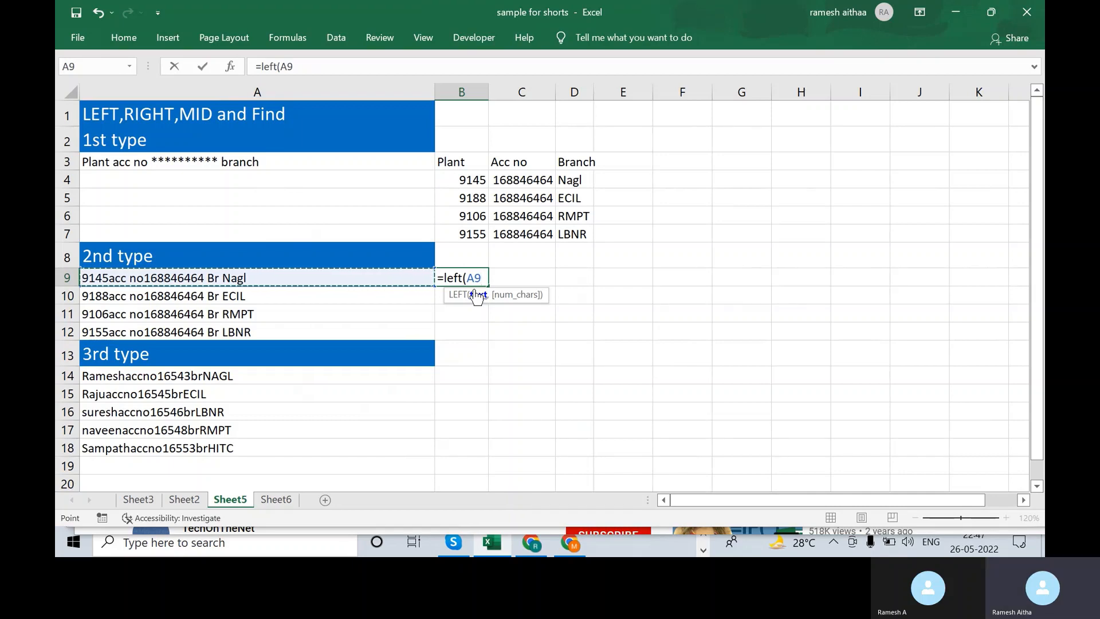
{"action": "type", "text": ","}
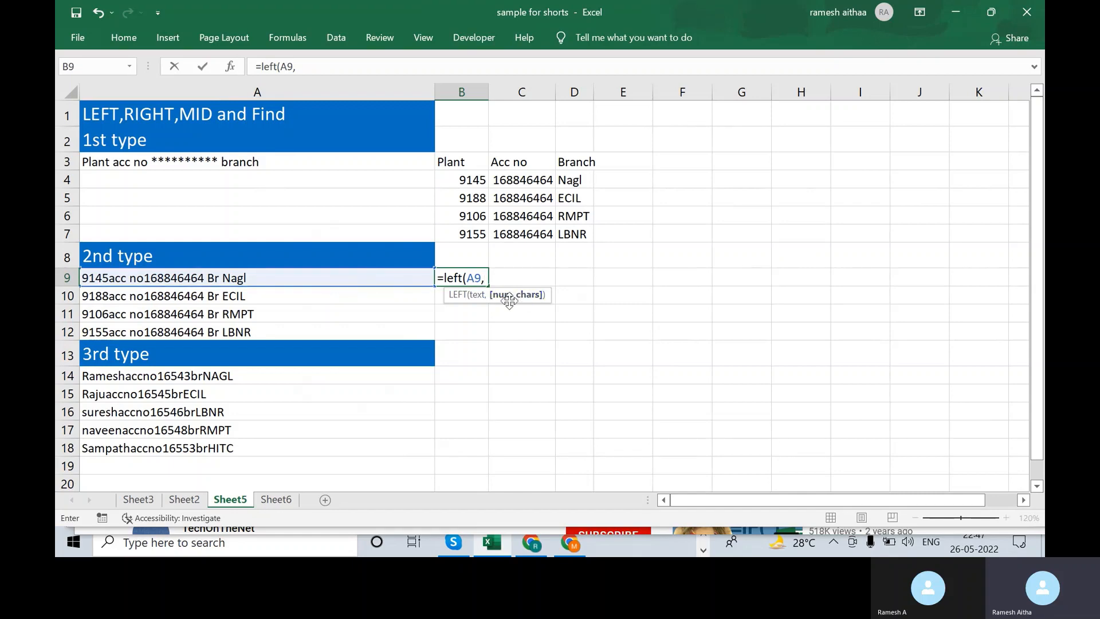
{"action": "type", "text": "4"}
{"action": "key", "text": "Return"}
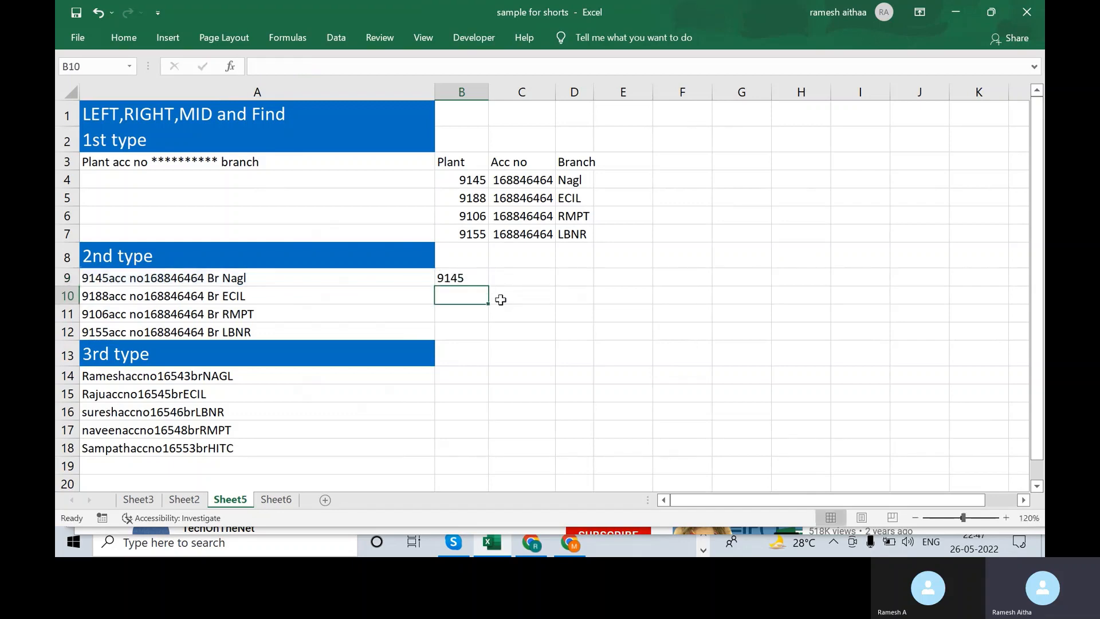
- Fill the LEFT formula down B9:B12 to get plant codes 9188, 9106 and 9155
{"action": "key", "text": "Up"}
{"action": "key", "text": "shift+Down"}
{"action": "key", "text": "shift+Down"}
{"action": "key", "text": "shift+Down"}
{"action": "key", "text": "shift+Down"}
{"action": "key", "text": "shift+Up"}
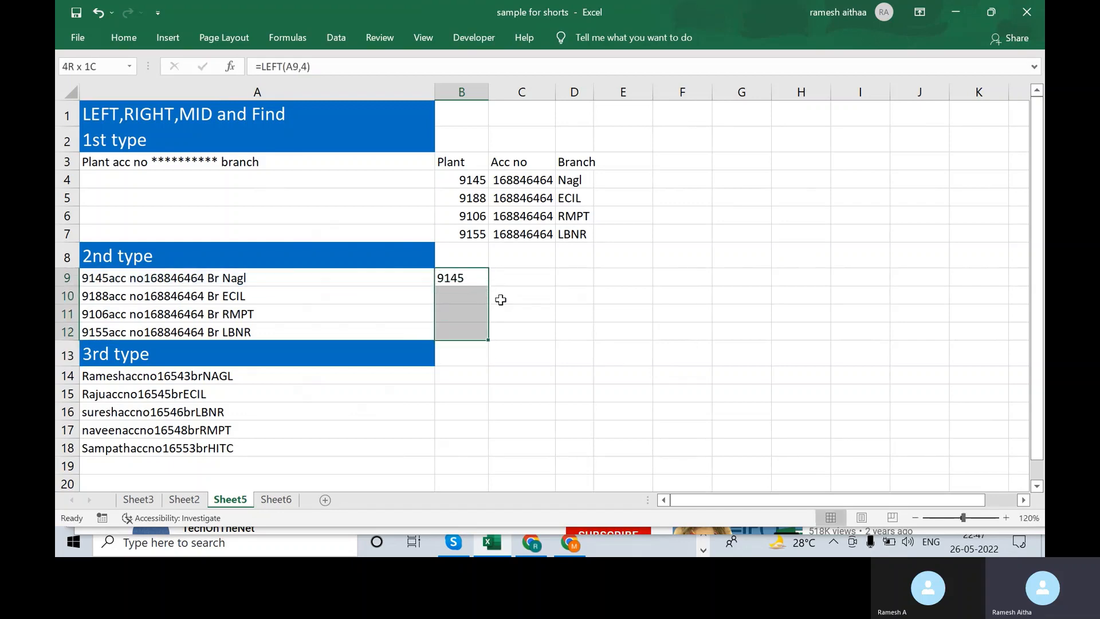
{"action": "key", "text": "ctrl+d"}
{"action": "key", "text": "Right"}
{"action": "key", "text": "Right"}
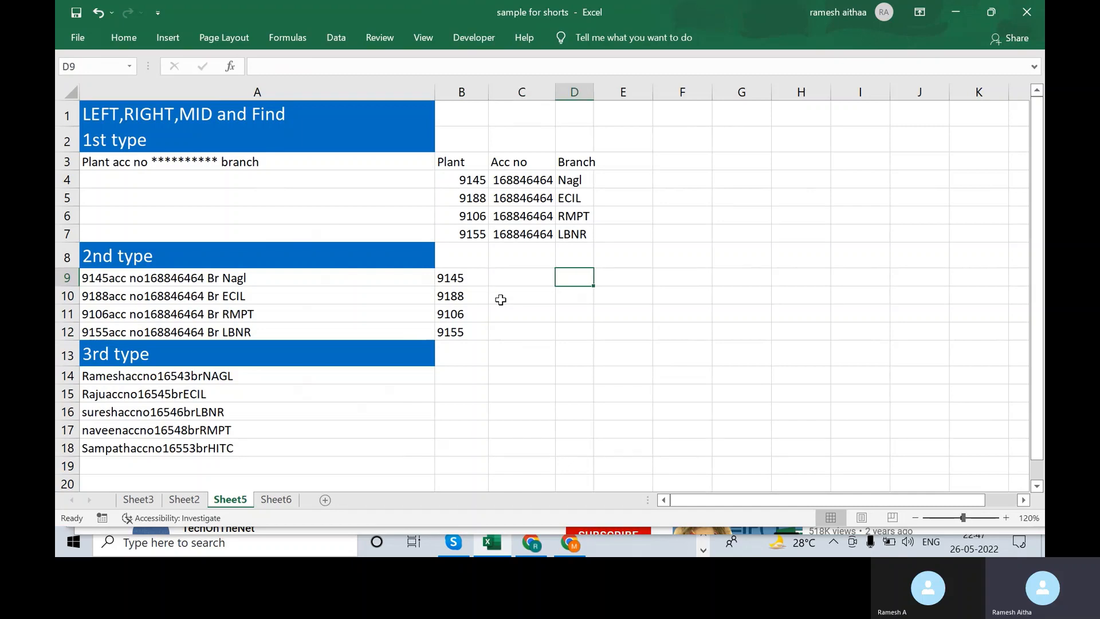
{"action": "key", "text": "Left"}
{"action": "key", "text": "Left"}
- Copy the Plant, Acc no and Branch headers from B3:D3 into row 8
{"action": "key", "text": "Up"}
{"action": "key", "text": "Right"}
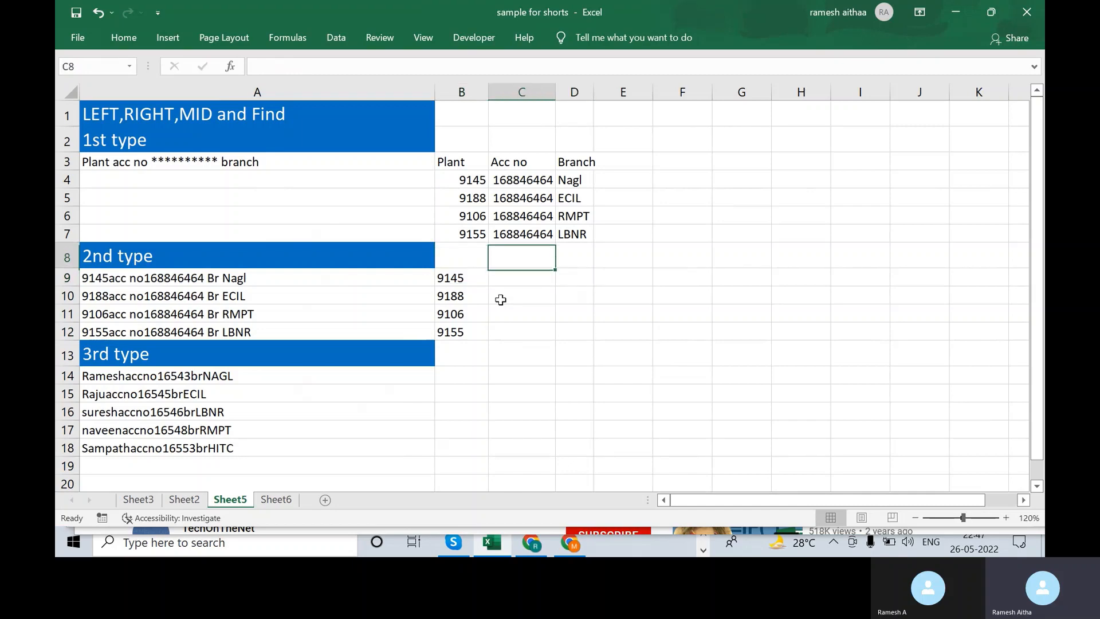
{"action": "key", "text": "Up"}
{"action": "key", "text": "Up"}
{"action": "key", "text": "Up"}
{"action": "key", "text": "Up"}
{"action": "key", "text": "Up"}
{"action": "key", "text": "shift+Left"}
{"action": "key", "text": "ctrl+q"}
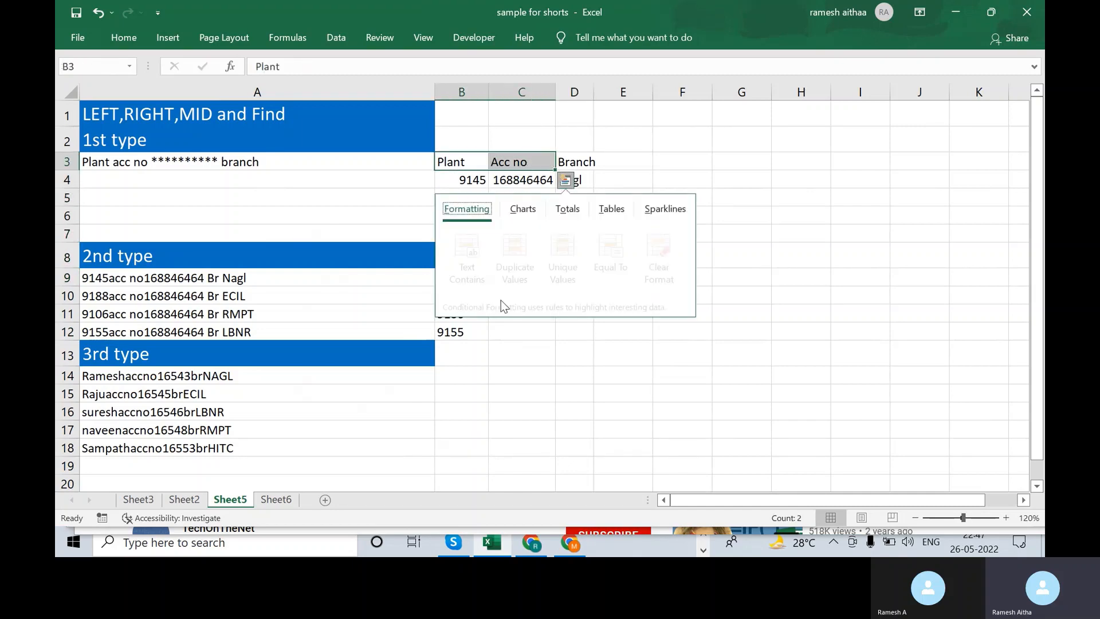
{"action": "key", "text": "Right"}
{"action": "key", "text": "Escape"}
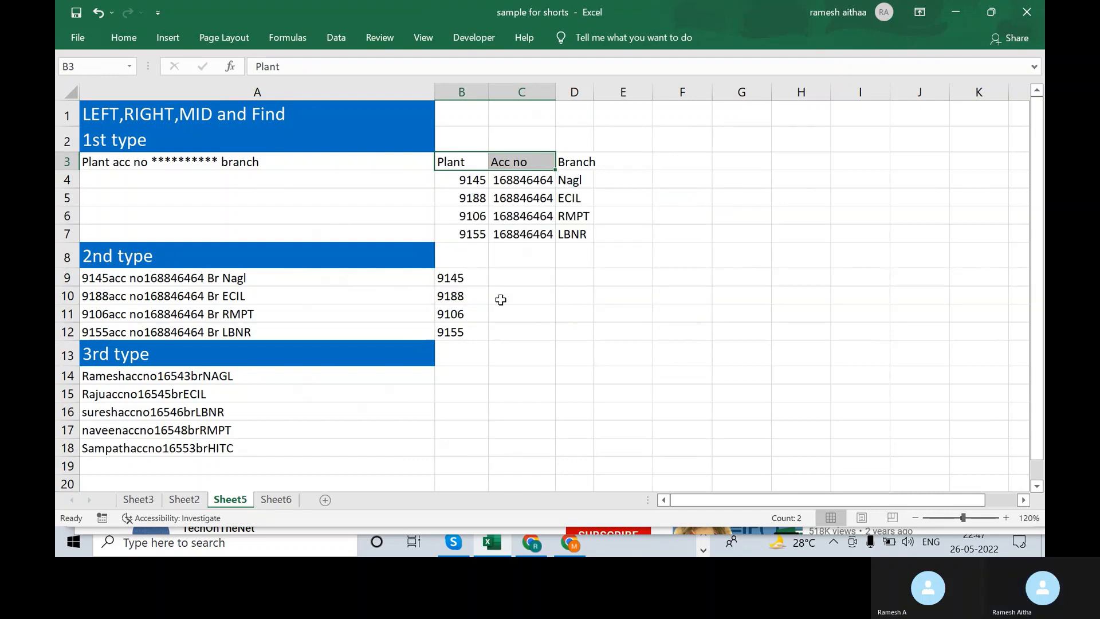
{"action": "key", "text": "shift+Right"}
{"action": "key", "text": "ctrl+c"}
{"action": "key", "text": "Down"}
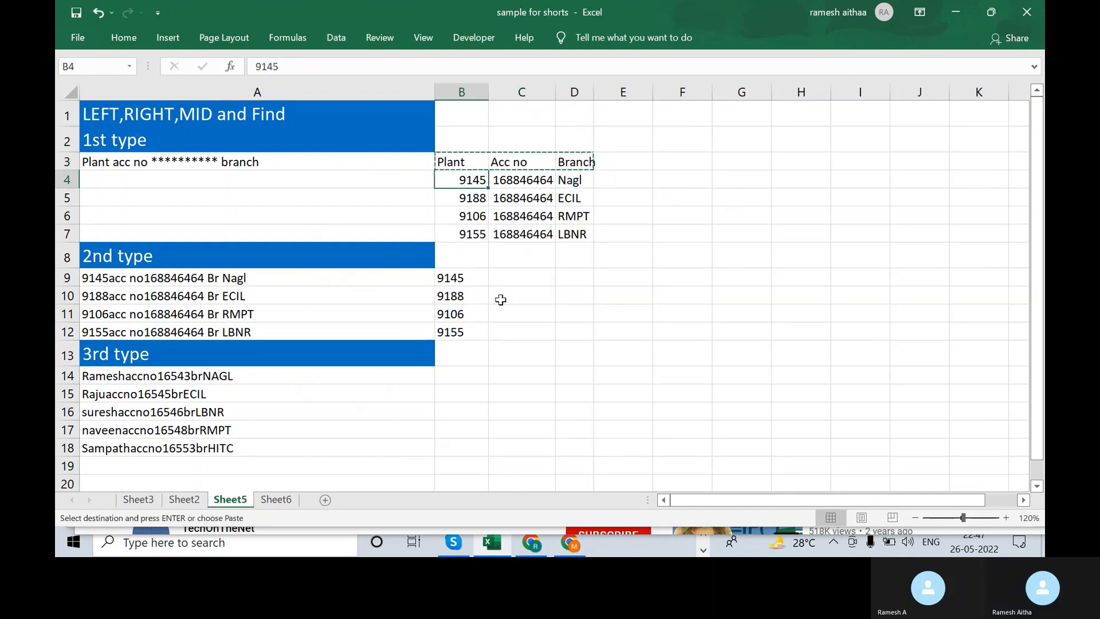
{"action": "key", "text": "Down"}
{"action": "key", "text": "Down"}
{"action": "key", "text": "Down"}
{"action": "key", "text": "Down"}
{"action": "key", "text": "ctrl+v"}
{"action": "key", "text": "Right"}
{"action": "key", "text": "Right"}
{"action": "key", "text": "Right"}
{"action": "key", "text": "Down"}
{"action": "key", "text": "Escape"}
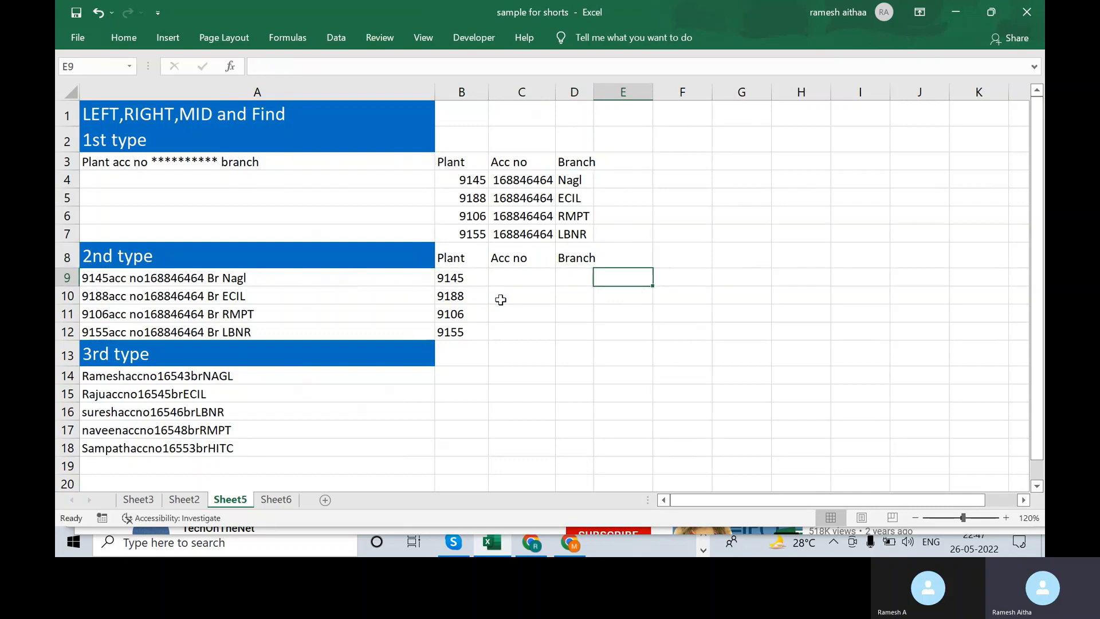
- Enter =RIGHT(A9,4) in D9 and fill it down to D12 for Nagl, ECIL, RMPT, LBNR
{"action": "key", "text": "Left"}
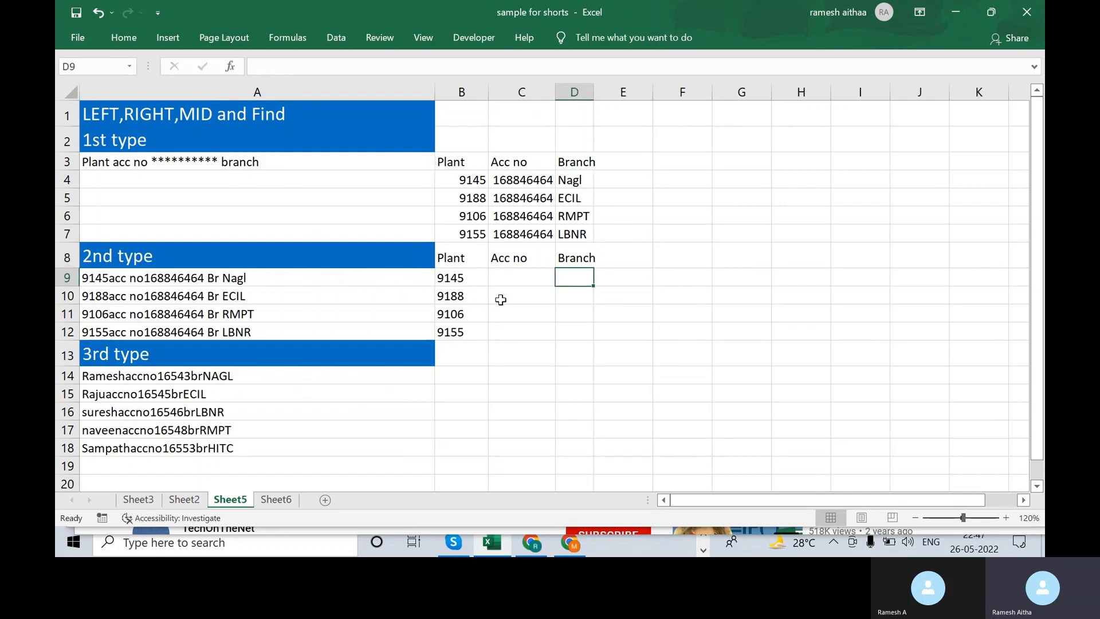
{"action": "type", "text": "="}
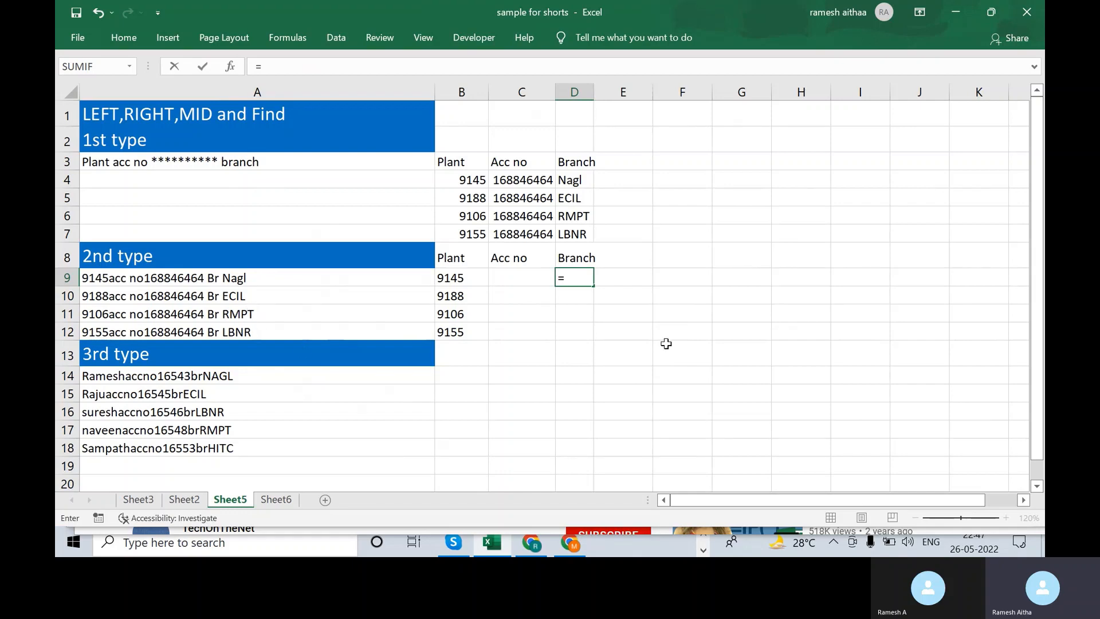
{"action": "type", "text": "righ"}
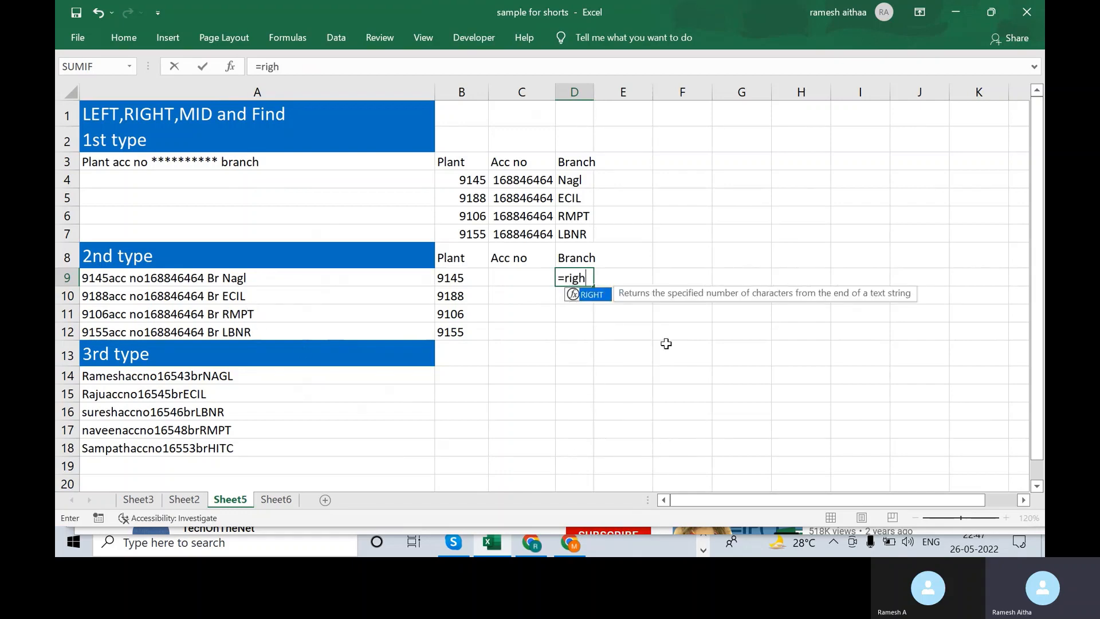
{"action": "type", "text": "t("}
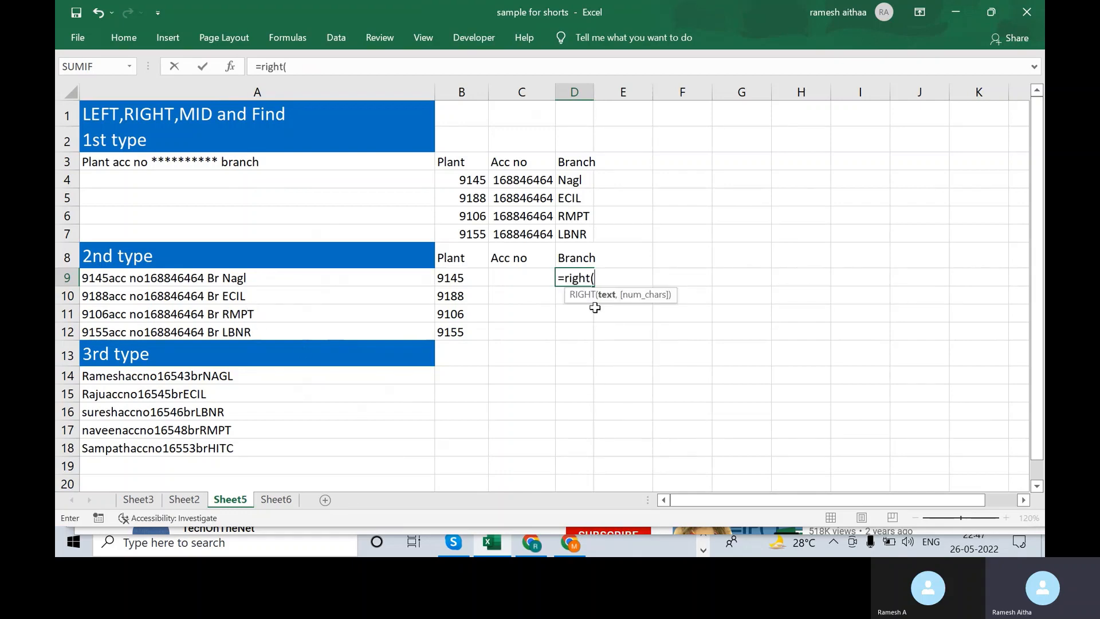
{"action": "left_click", "coordinate": [362, 274]}
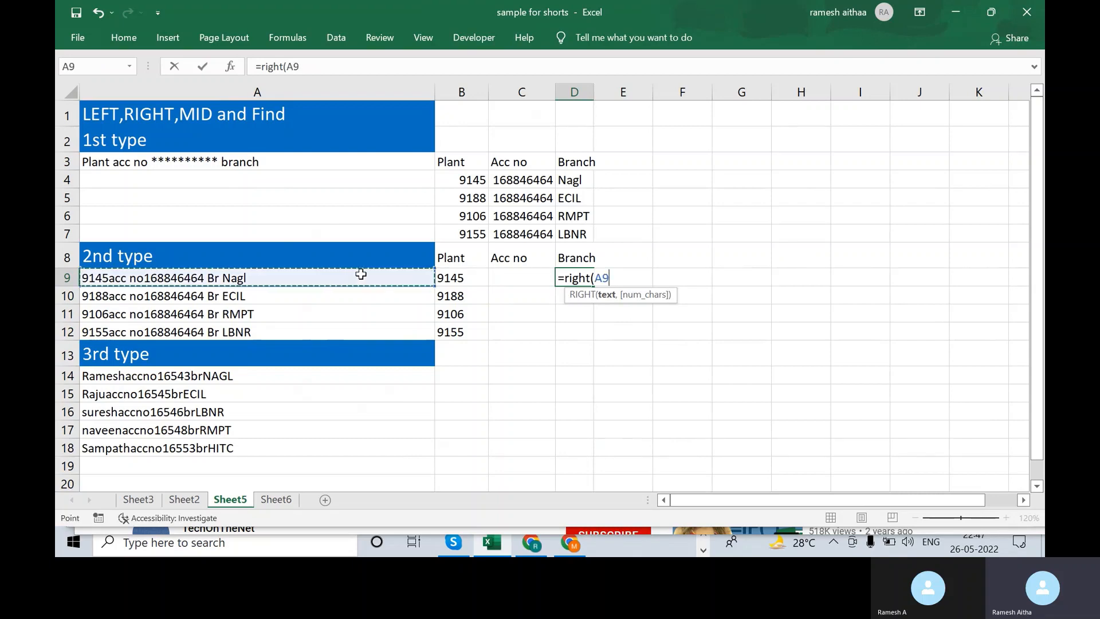
{"action": "type", "text": ","}
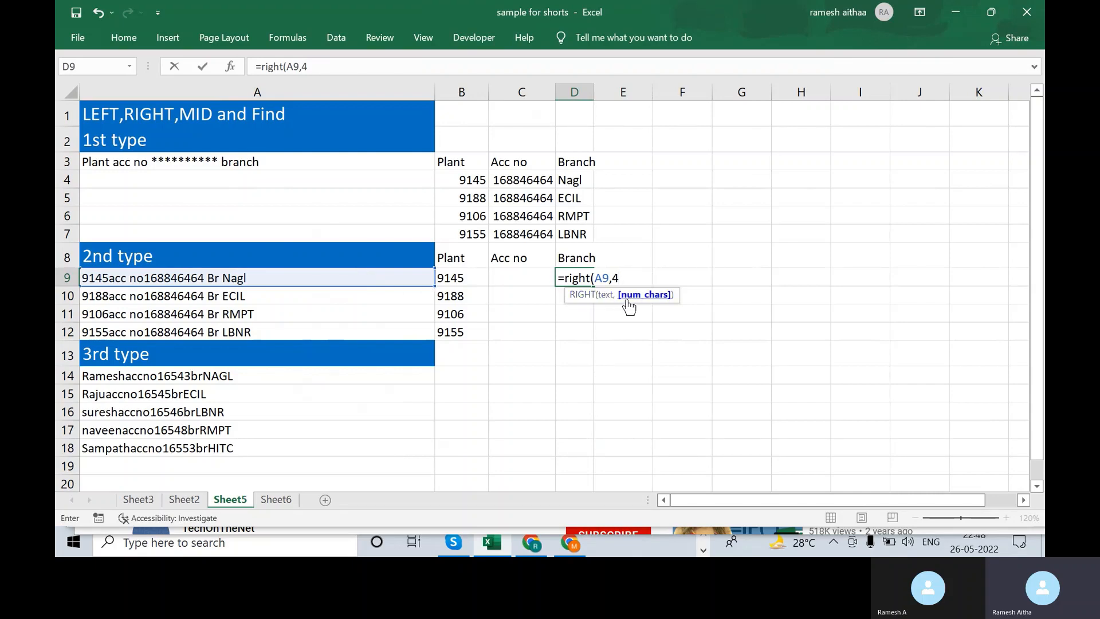
{"action": "type", "text": "4)"}
{"action": "key", "text": "Return"}
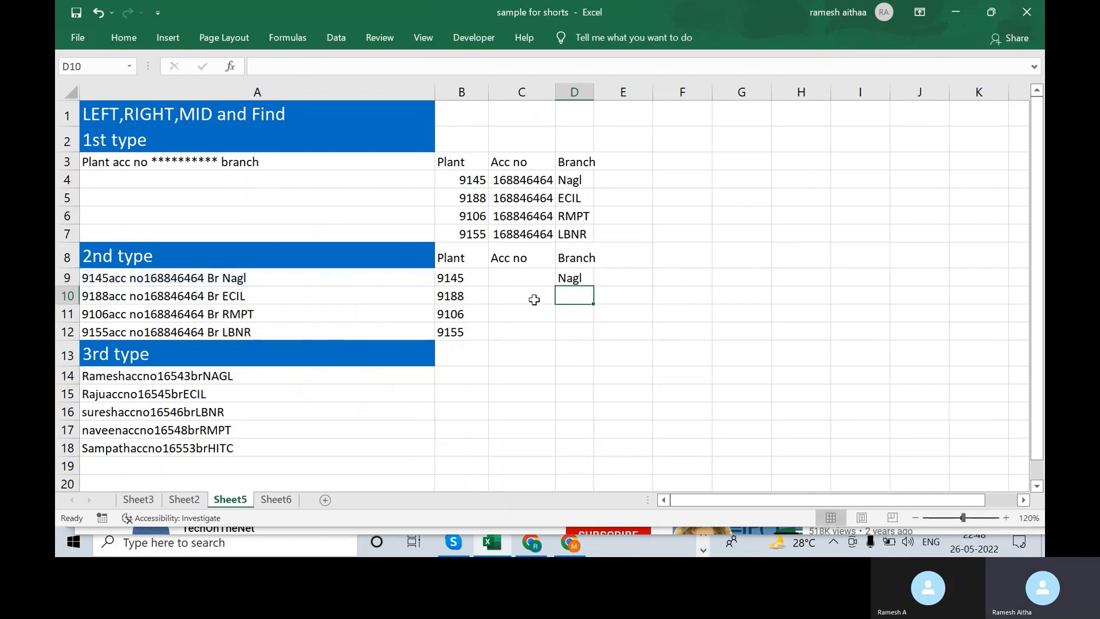
{"action": "key", "text": "Up"}
{"action": "key", "text": "shift+Down"}
{"action": "key", "text": "shift+Down"}
{"action": "key", "text": "shift+Down"}
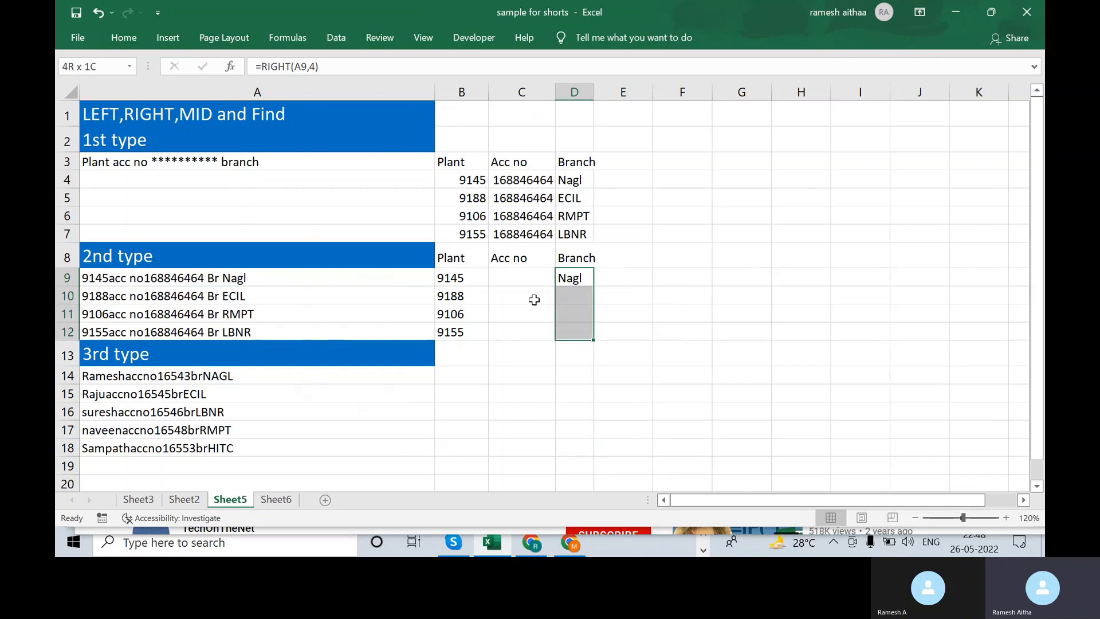
{"action": "key", "text": "ctrl+d"}
{"action": "key", "text": "Left"}
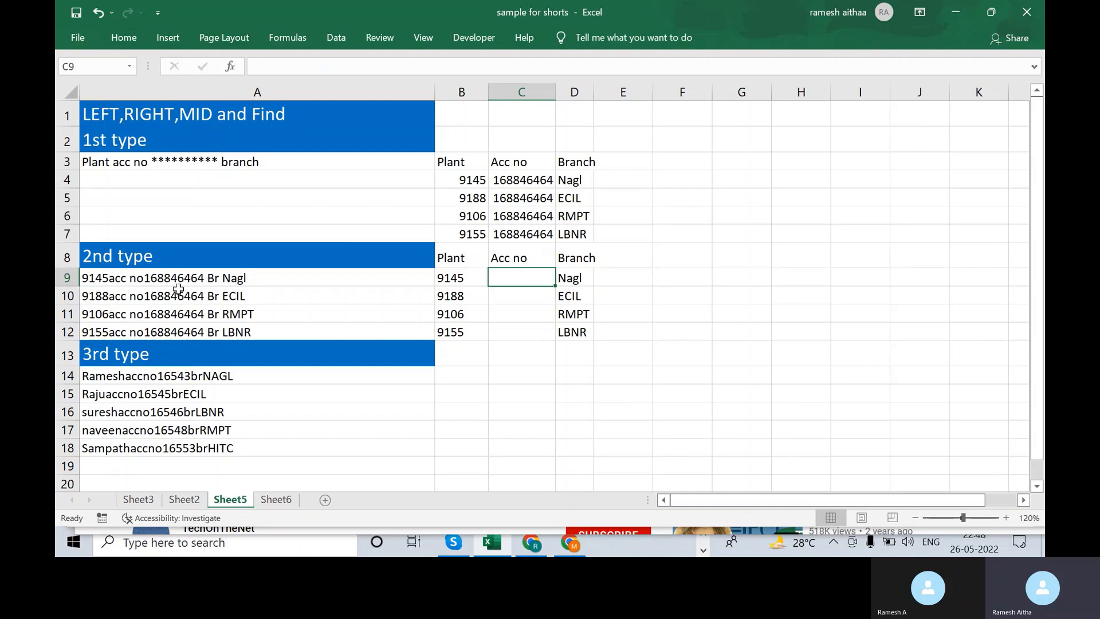
{"action": "type", "text": "="}
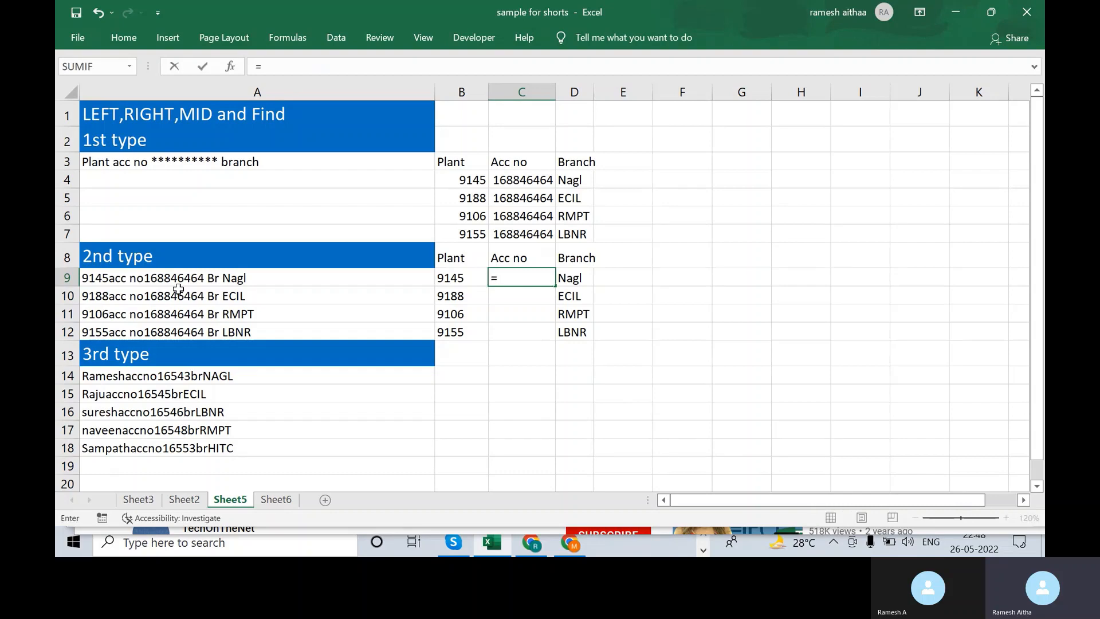
{"action": "type", "text": "find("}
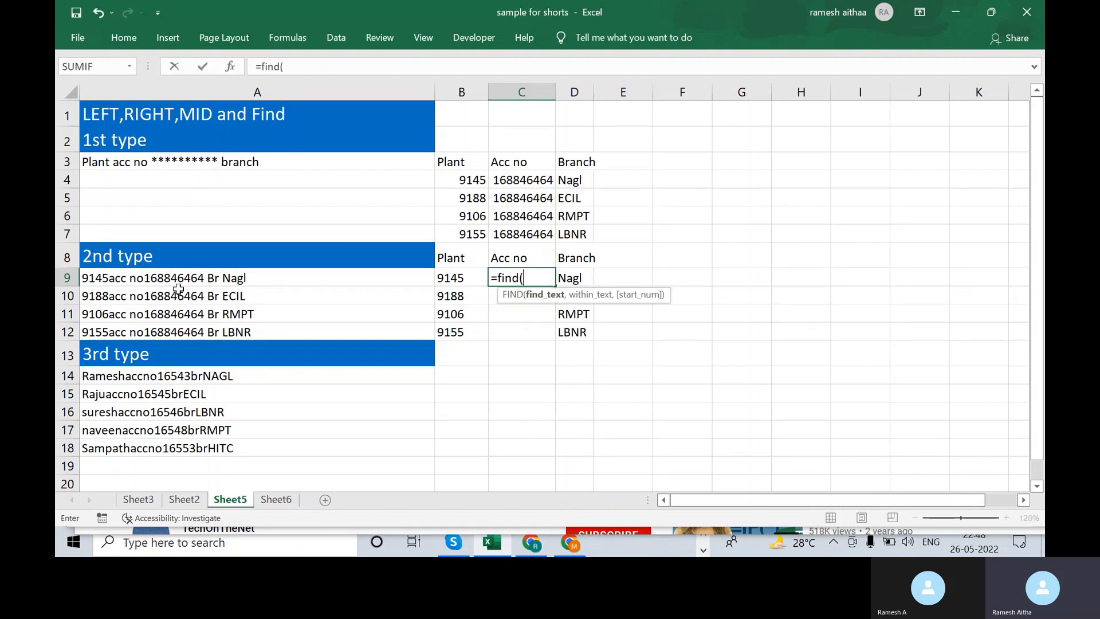
{"action": "key", "text": "Escape"}
{"action": "key", "text": "Up"}
{"action": "key", "text": "Down"}
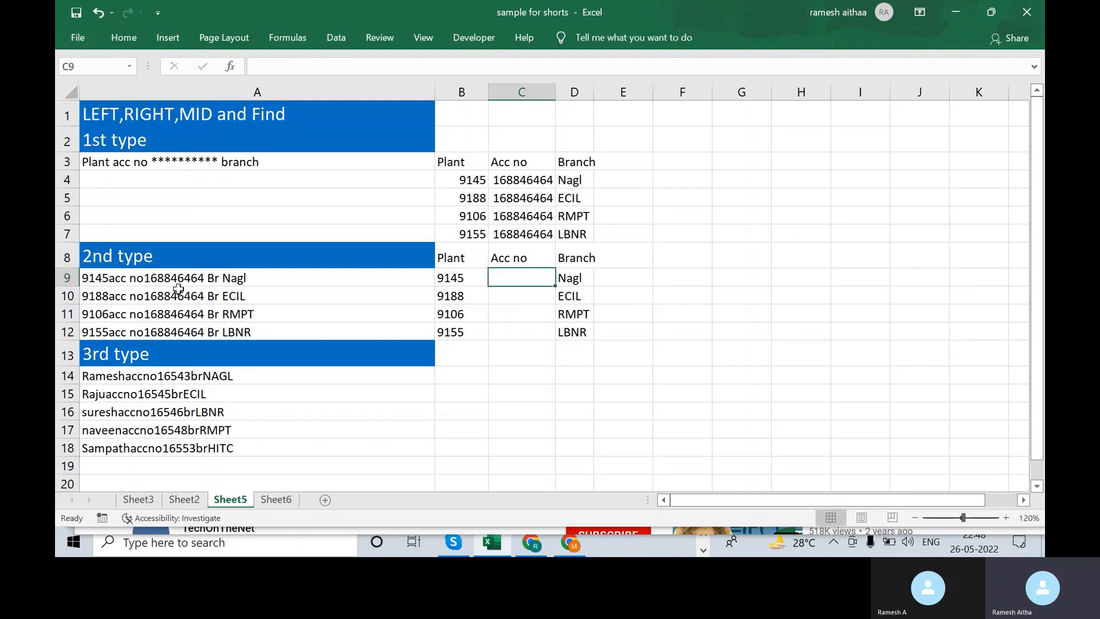
{"action": "type", "text": "="}
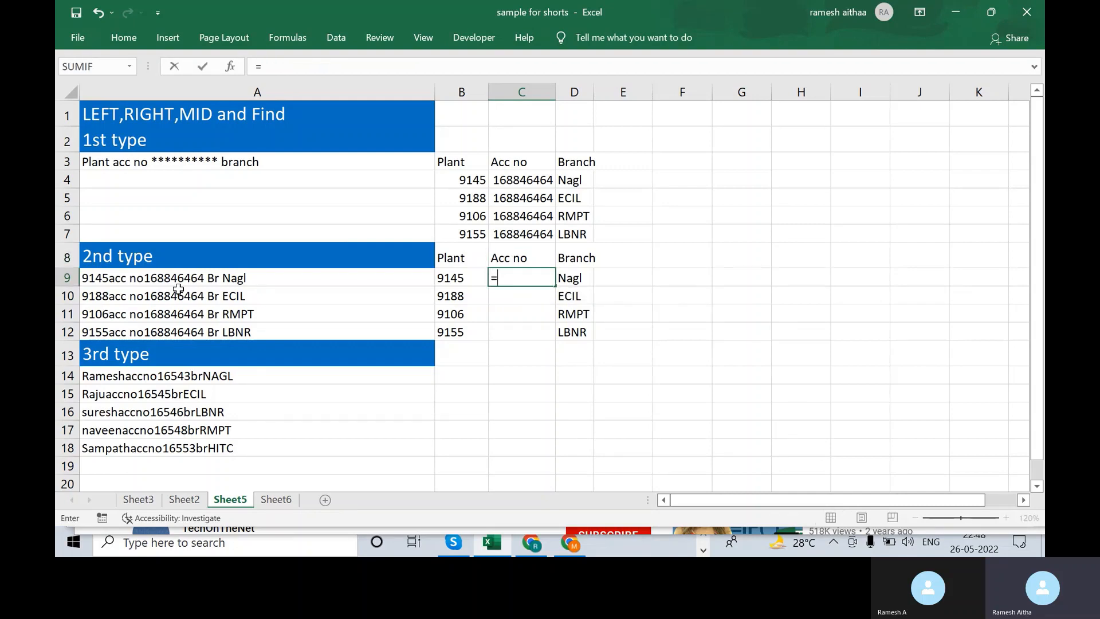
{"action": "key", "text": "Escape"}
{"action": "key", "text": "Right"}
{"action": "key", "text": "Right"}
{"action": "key", "text": "Right"}
{"action": "key", "text": "Left"}
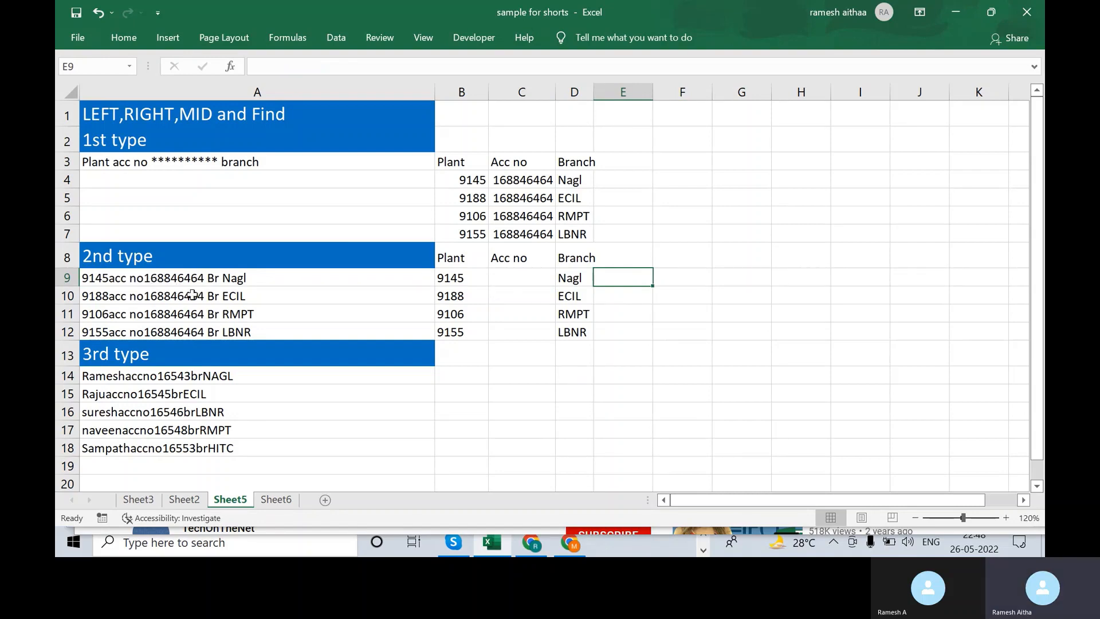
{"action": "type", "text": "="}
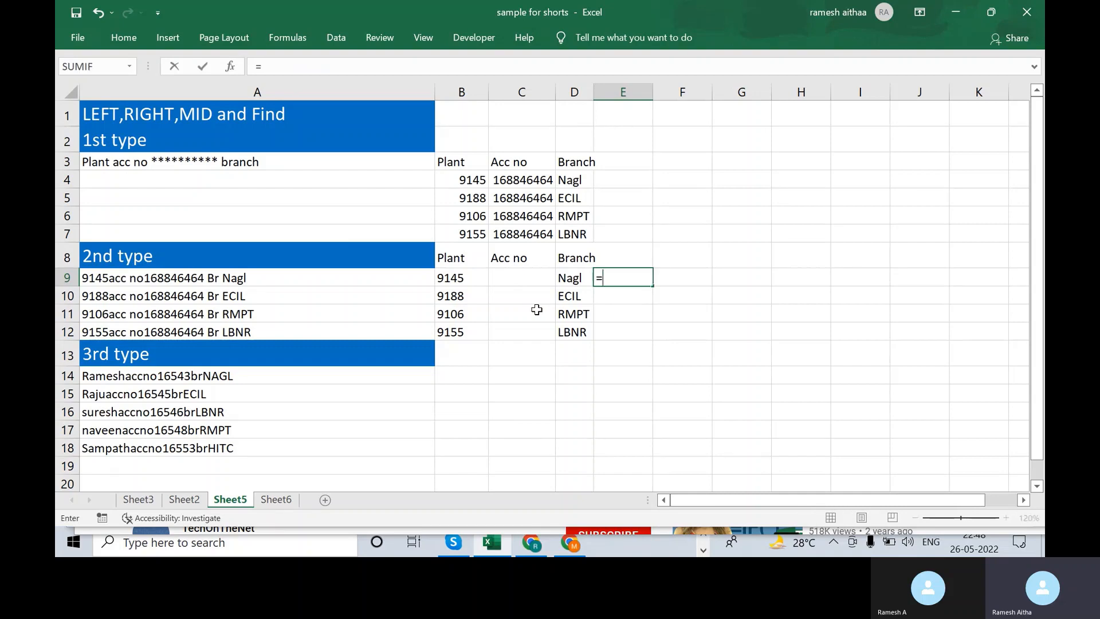
{"action": "type", "text": "find"}
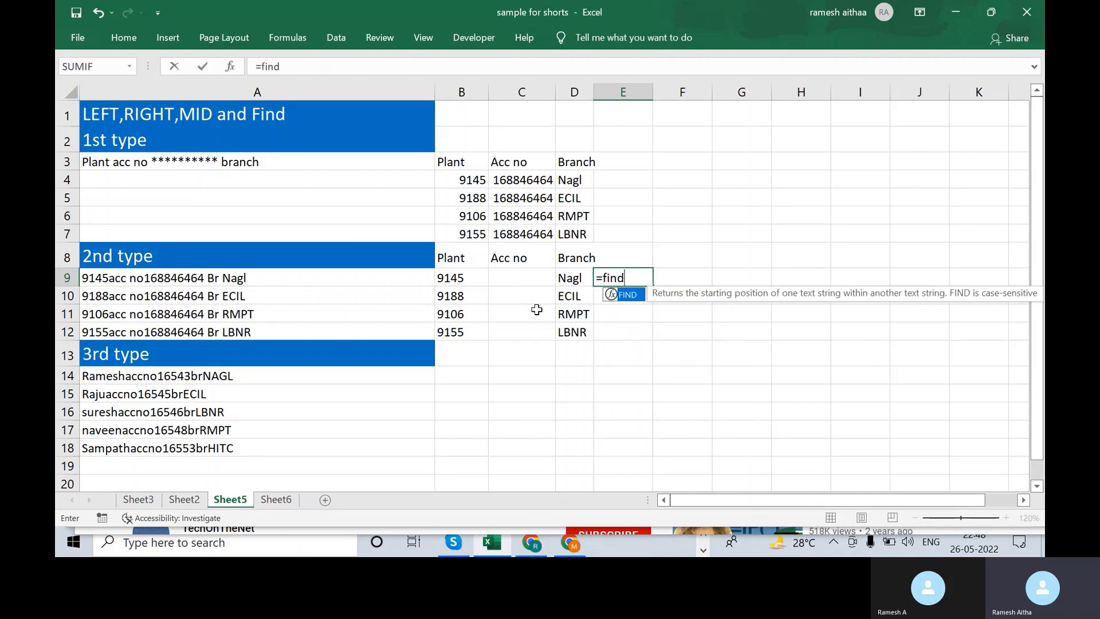
{"action": "type", "text": "("}
{"action": "key", "text": "Left"}
{"action": "key", "text": "Left"}
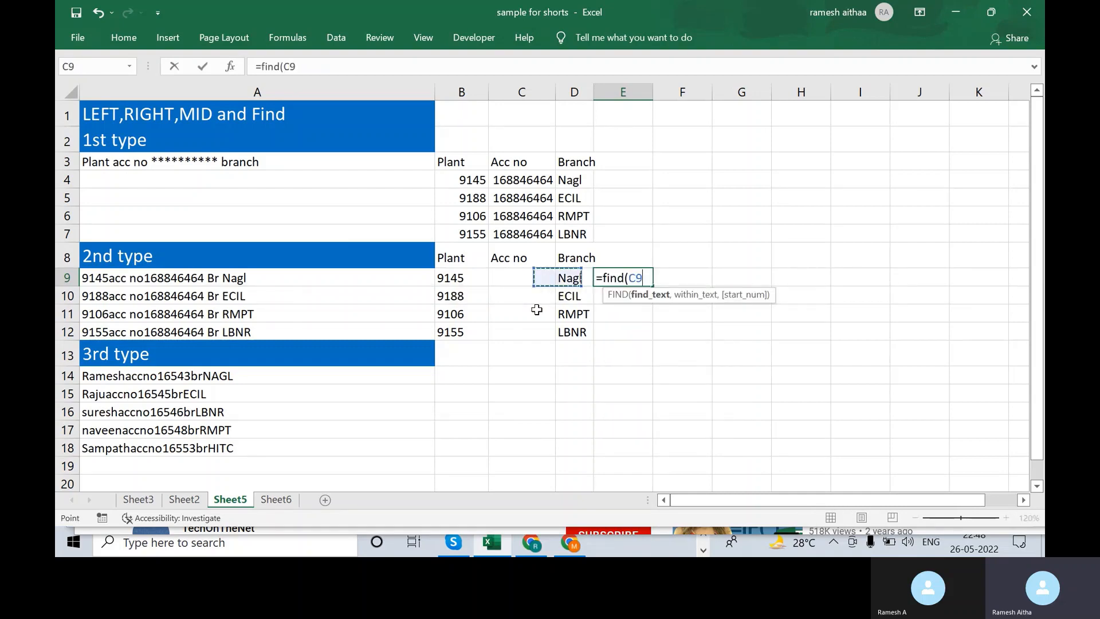
{"action": "type", "text": "c"}
{"action": "key", "text": "BackSpace"}
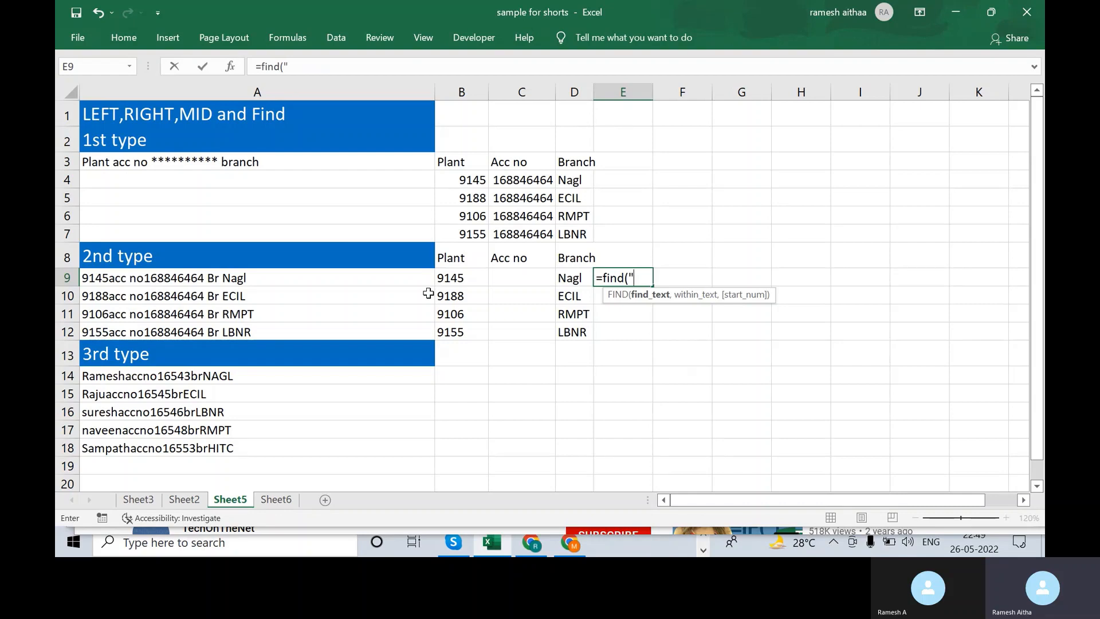
{"action": "type", "text": "ACC"}
{"action": "type", "text": " n"}
{"action": "key", "text": "BackSpace"}
{"action": "key", "text": "BackSpace"}
{"action": "key", "text": "BackSpace"}
{"action": "key", "text": "BackSpace"}
{"action": "key", "text": "BackSpace"}
{"action": "type", "text": "no\","}
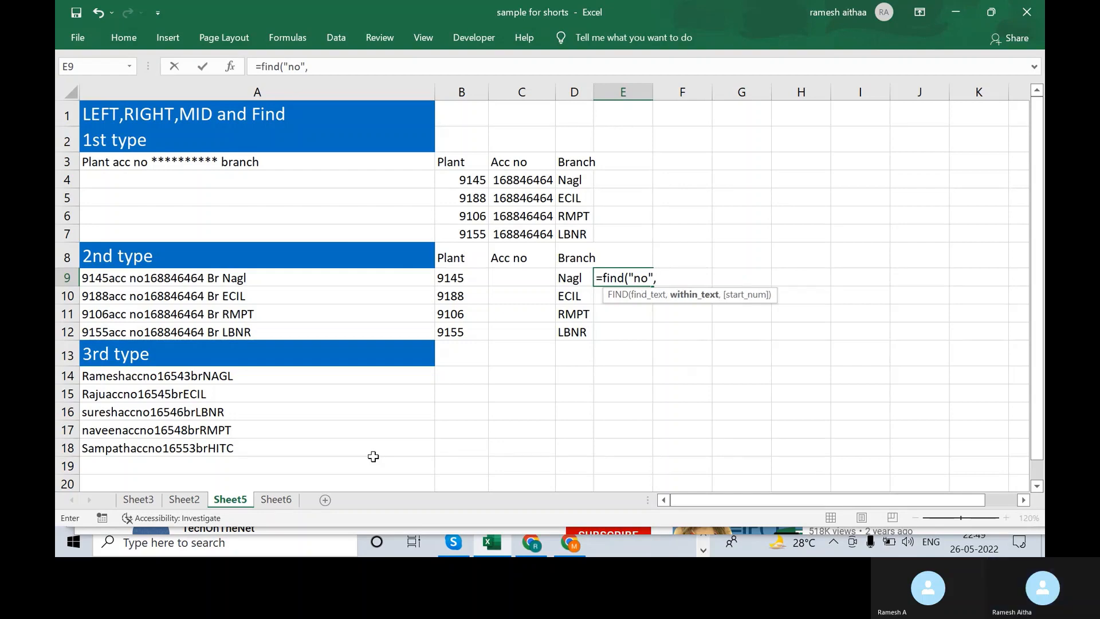
{"action": "left_click", "coordinate": [258, 286]}
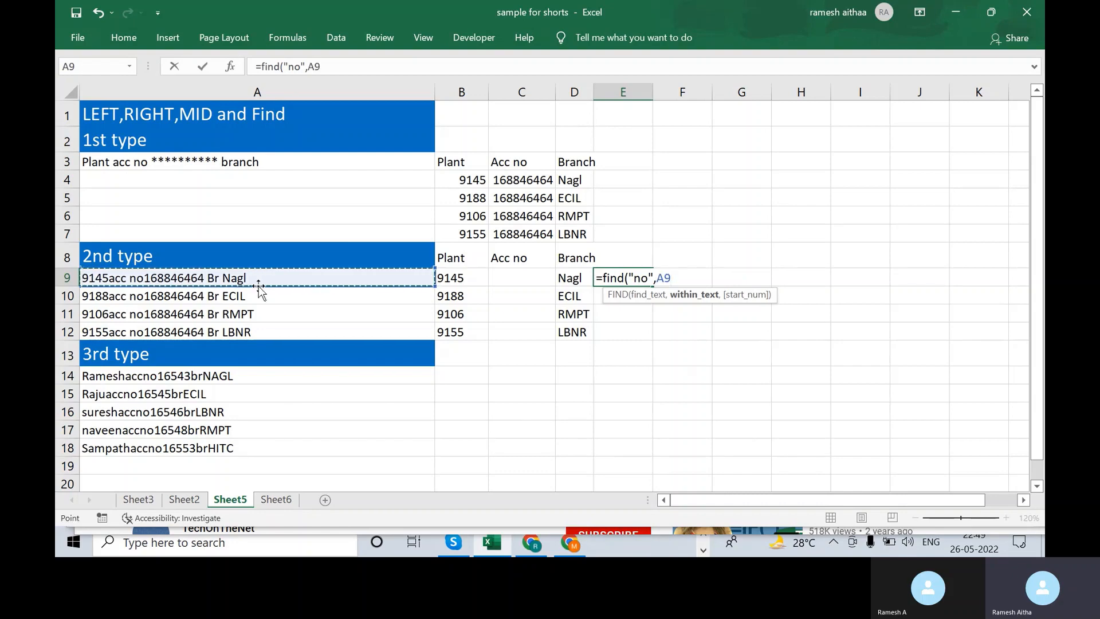
{"action": "type", "text": ",1)"}
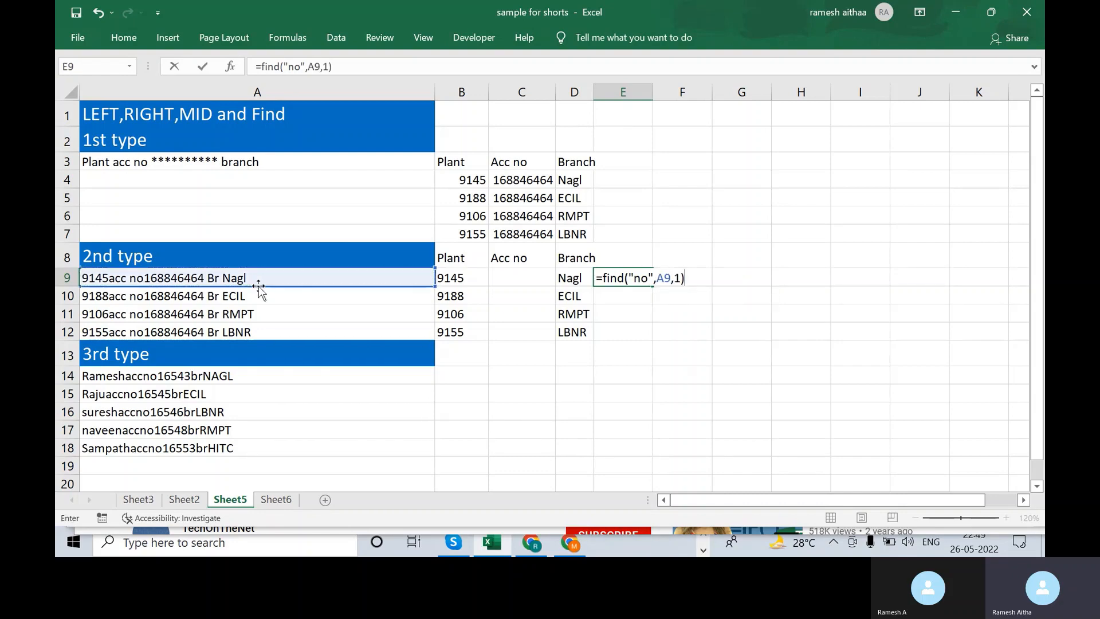
{"action": "key", "text": "Return"}
{"action": "key", "text": "Up"}
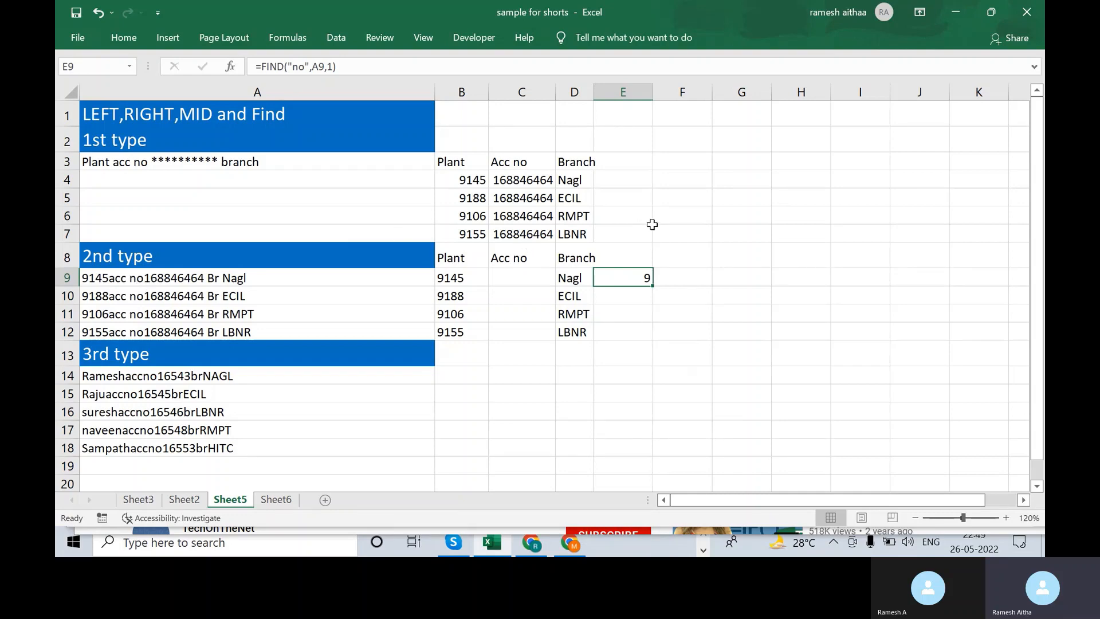
{"action": "key", "text": "Delete"}
{"action": "key", "text": "Left"}
{"action": "key", "text": "Left"}
{"action": "key", "text": "Left"}
{"action": "key", "text": "Left"}
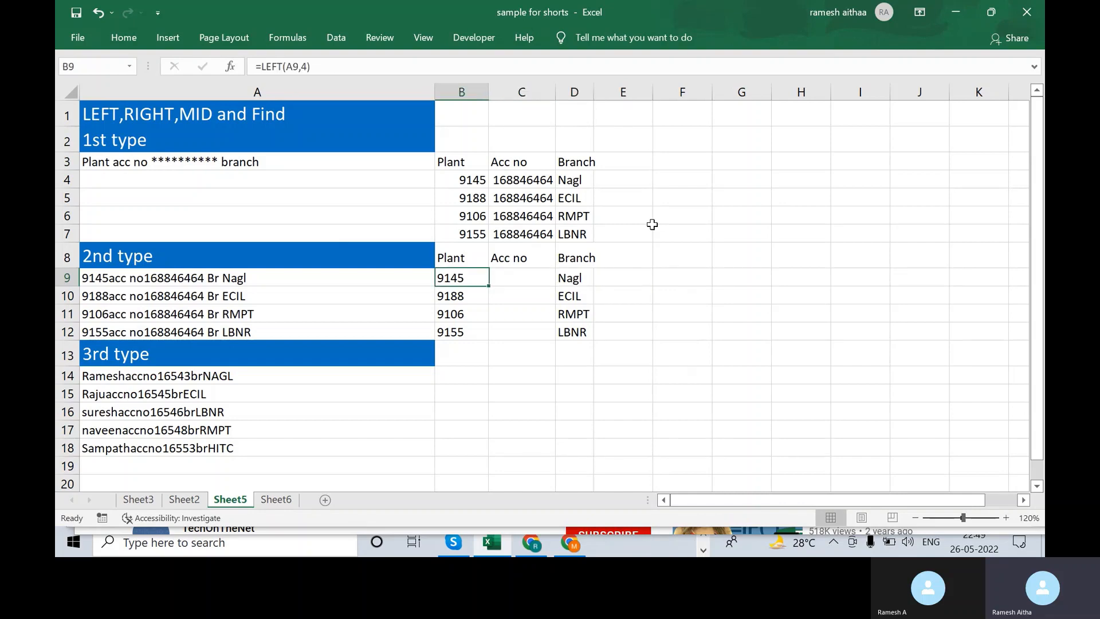
- Enter =MID(A9,11,9) in C9 to extract account number 168846464
{"action": "key", "text": "shift+Down"}
{"action": "key", "text": "shift+Down"}
{"action": "key", "text": "shift+Down"}
{"action": "key", "text": "Right"}
{"action": "key", "text": "Right"}
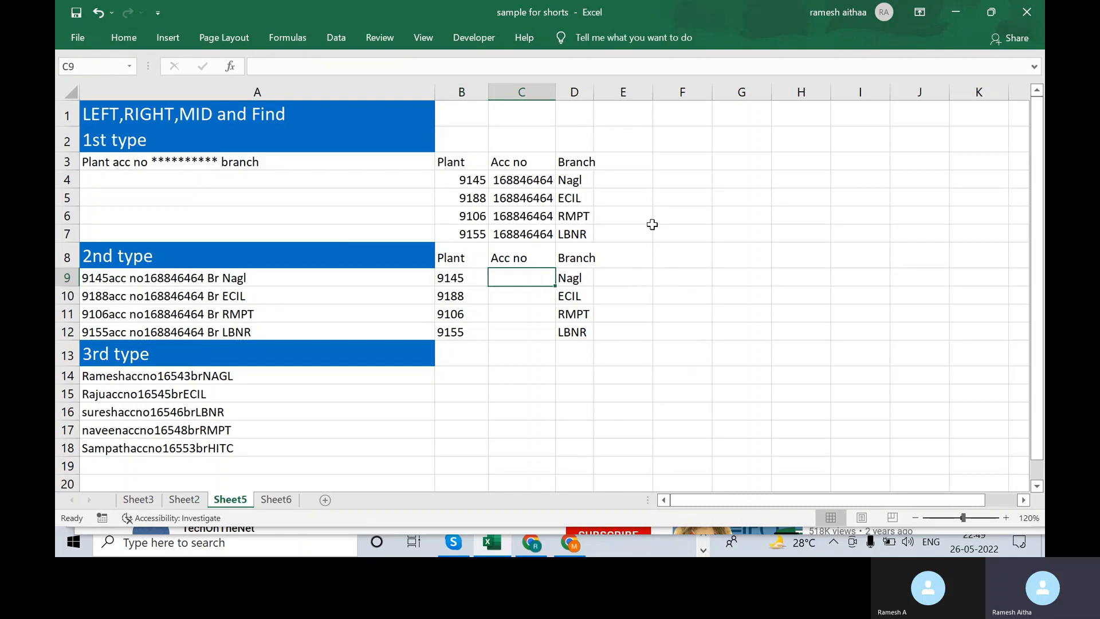
{"action": "type", "text": "=mi"}
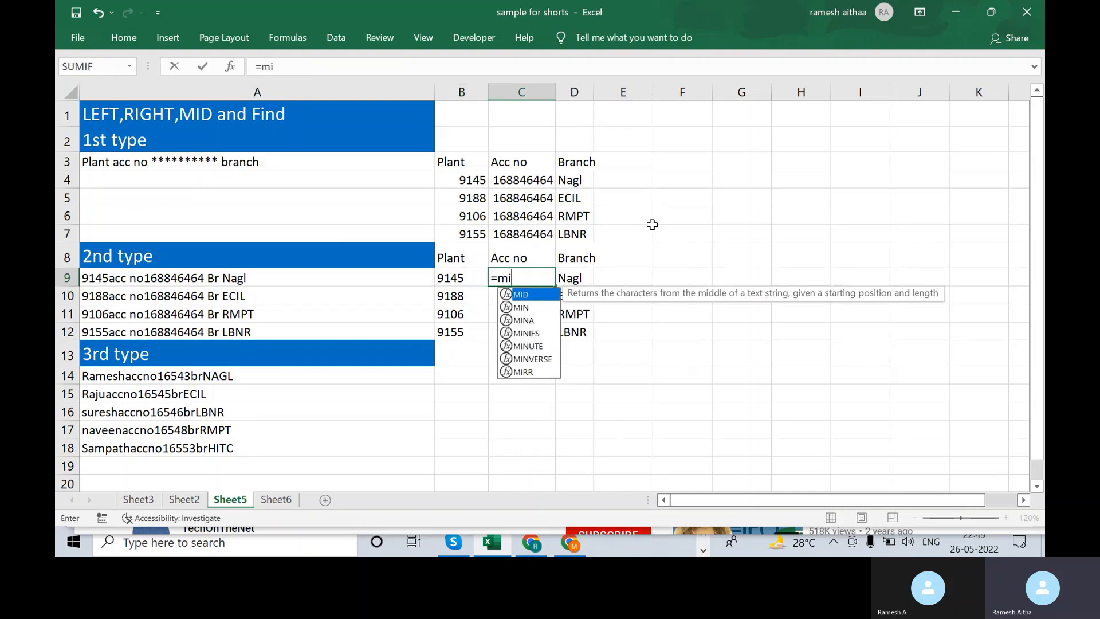
{"action": "type", "text": "d("}
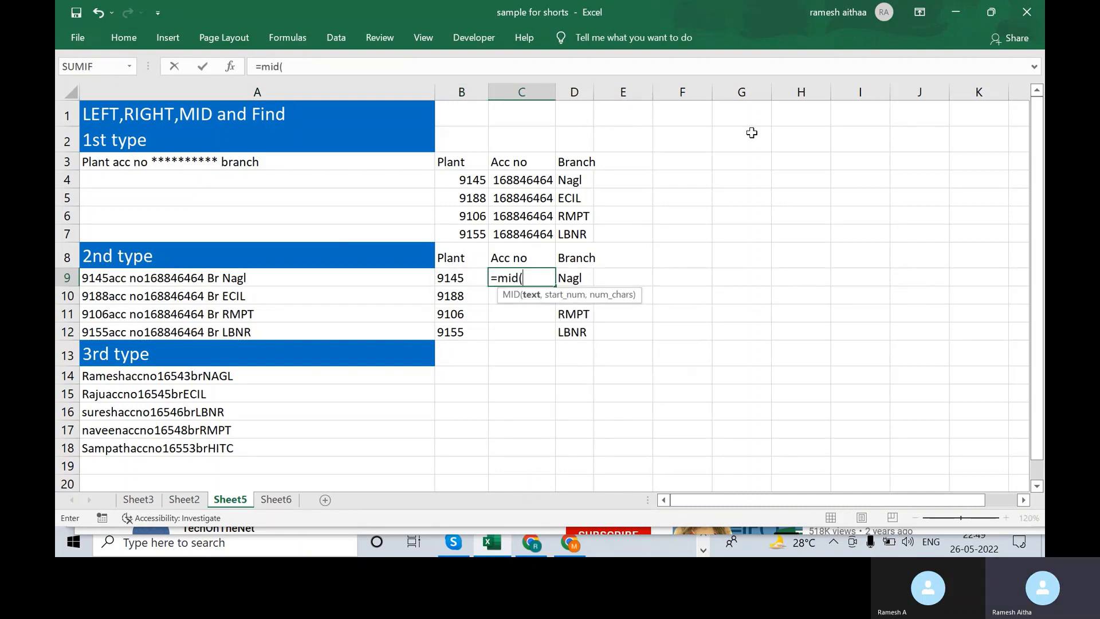
{"action": "left_click", "coordinate": [334, 275]}
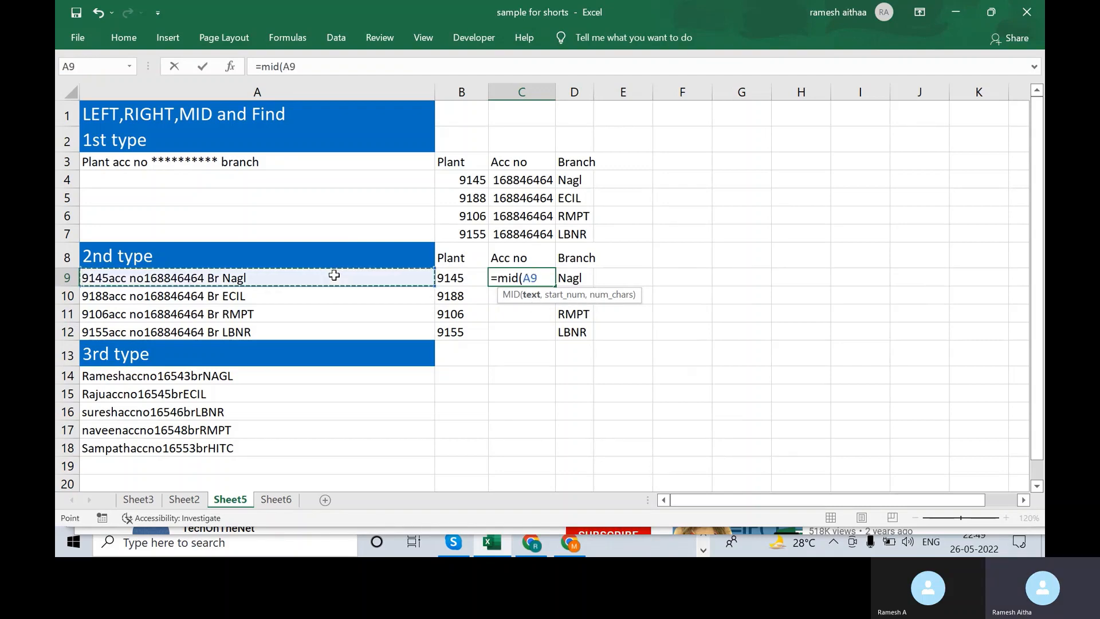
{"action": "type", "text": ",11"}
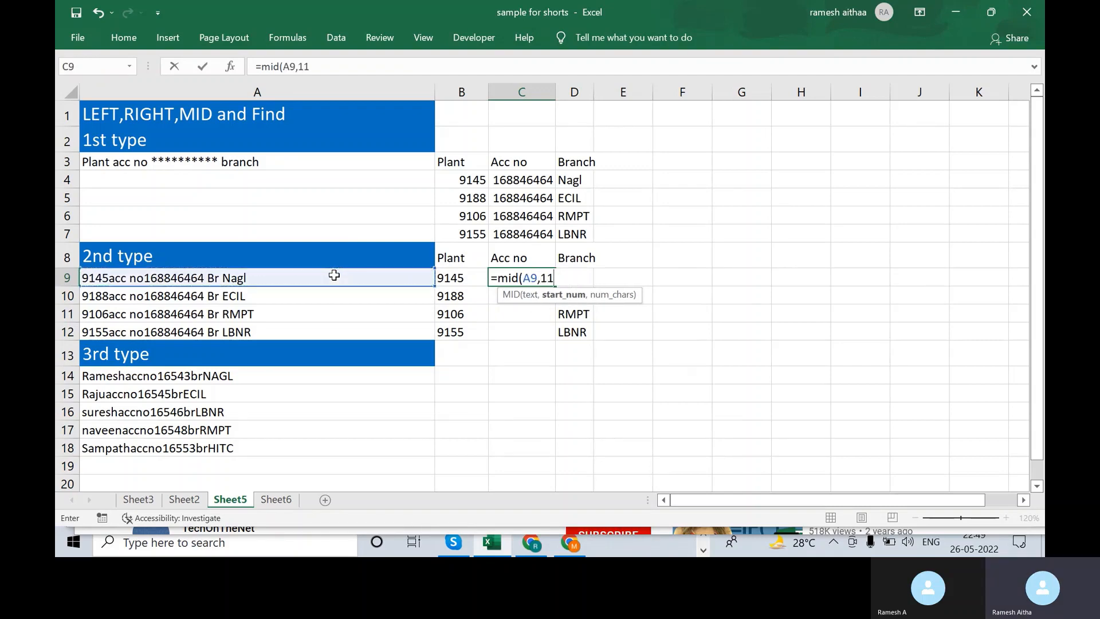
{"action": "type", "text": ","}
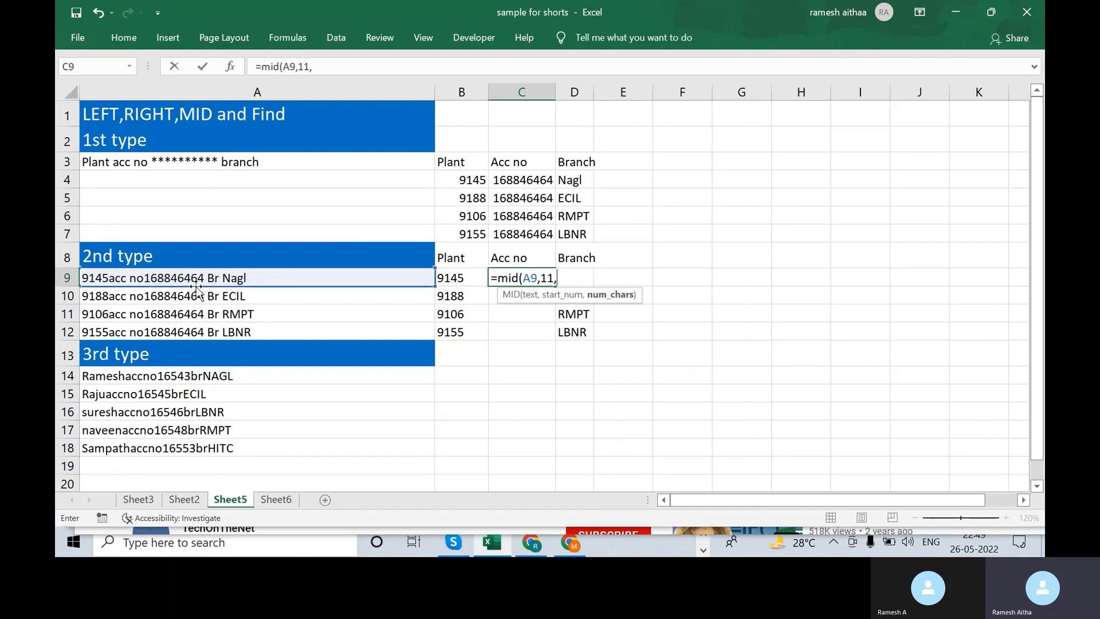
{"action": "type", "text": "9)"}
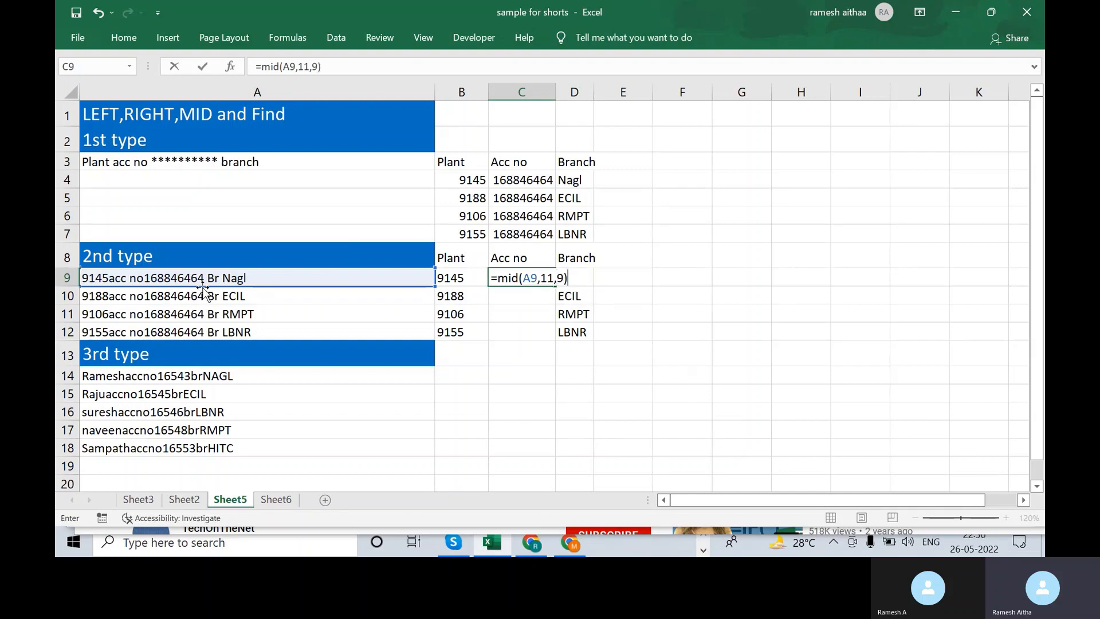
{"action": "key", "text": "BackSpace"}
{"action": "key", "text": "BackSpace"}
{"action": "key", "text": "BackSpace"}
{"action": "key", "text": "BackSpace"}
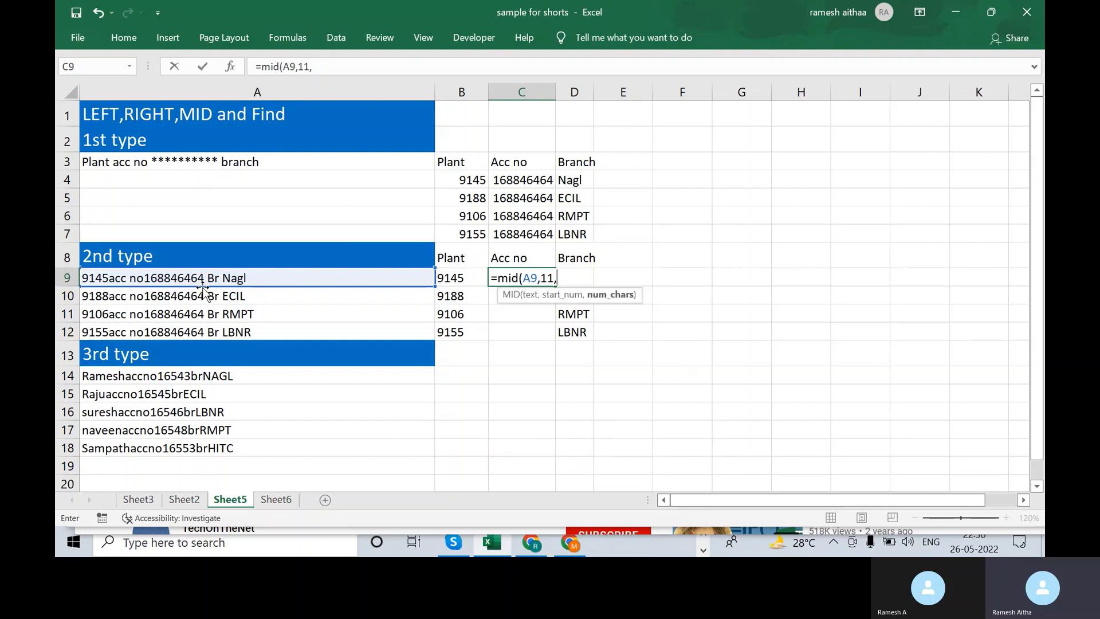
{"action": "key", "text": "BackSpace"}
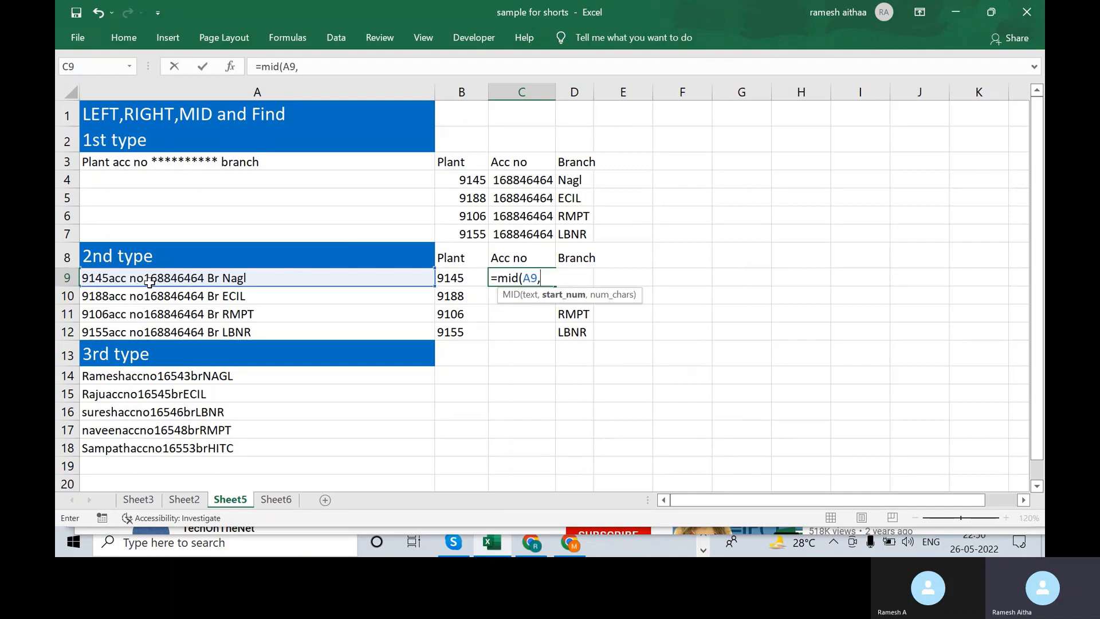
{"action": "type", "text": "11,"}
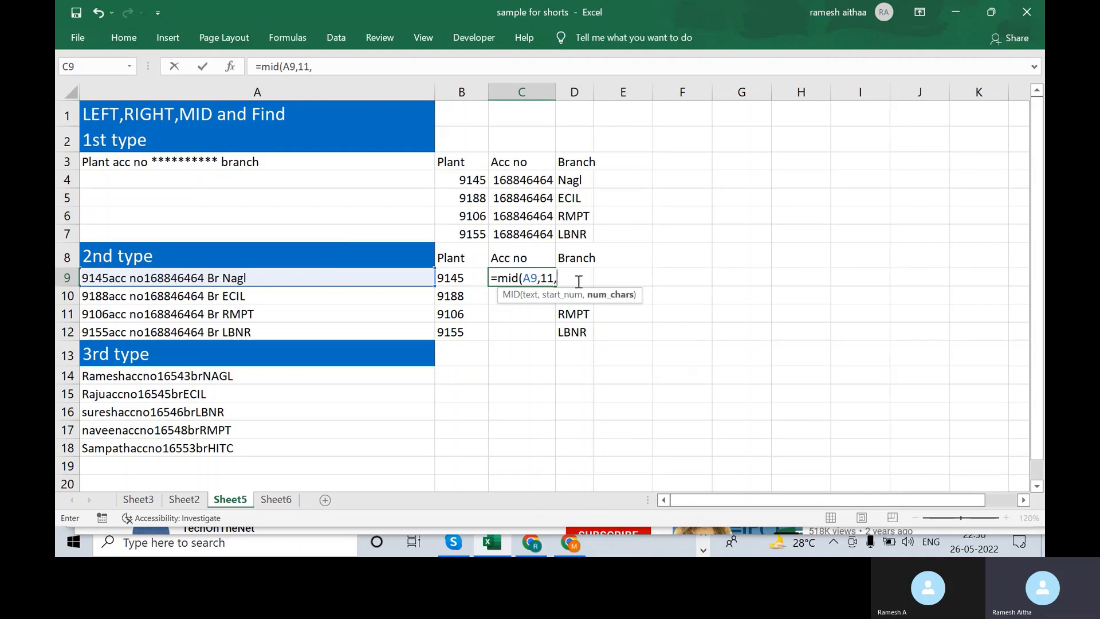
{"action": "type", "text": "9)"}
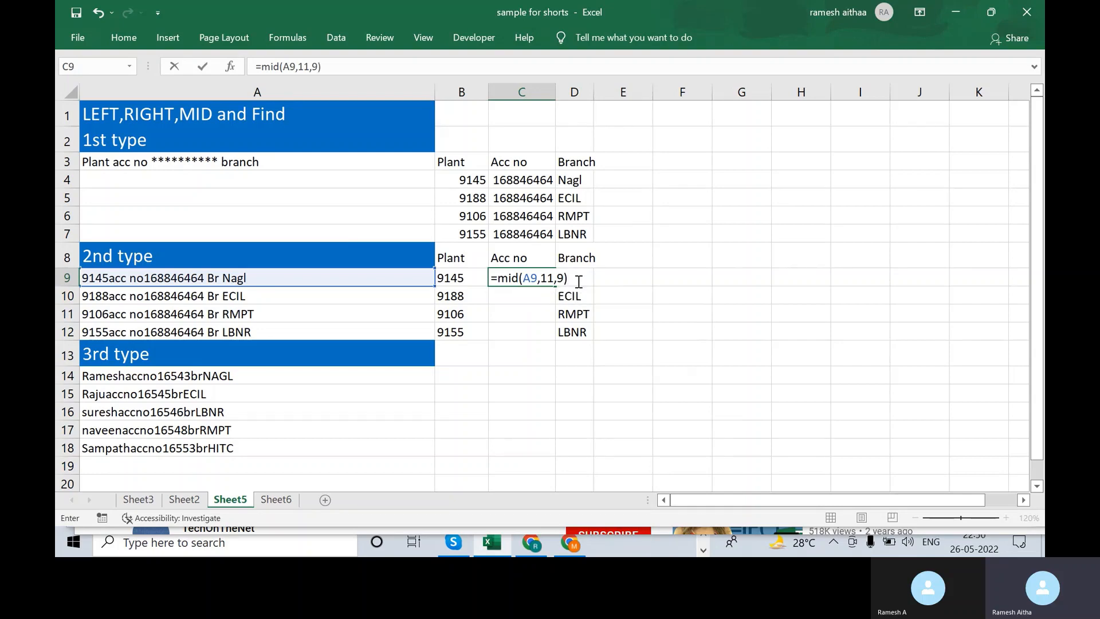
{"action": "key", "text": "Return"}
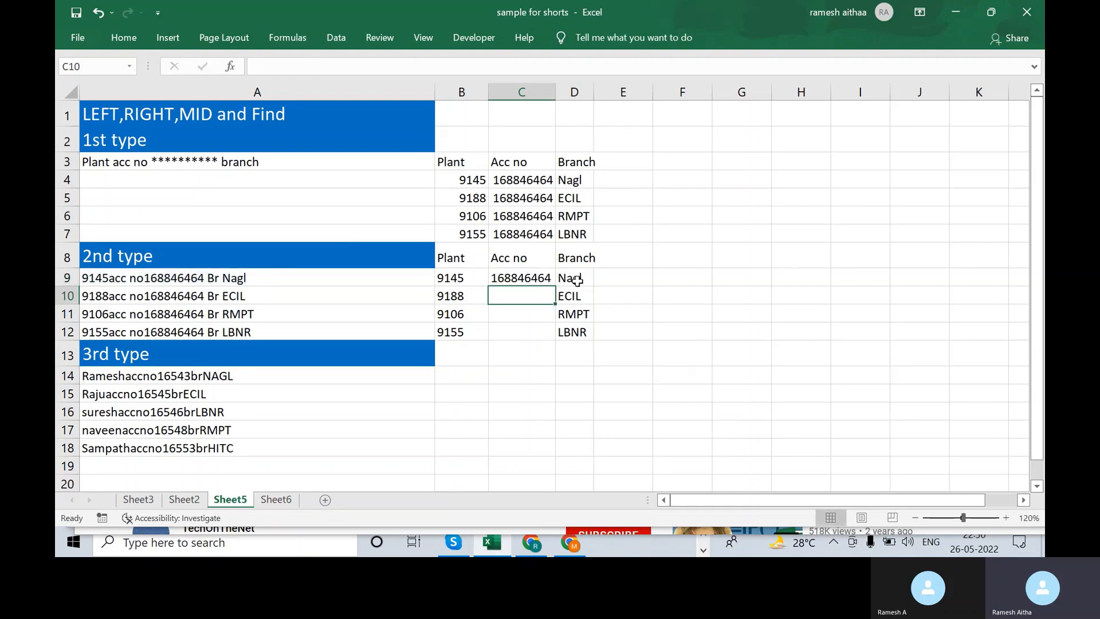
- Fill the MID formula down C9:C12
{"action": "key", "text": "Up"}
{"action": "key", "text": "shift+Down"}
{"action": "key", "text": "shift+Down"}
{"action": "key", "text": "shift+Down"}
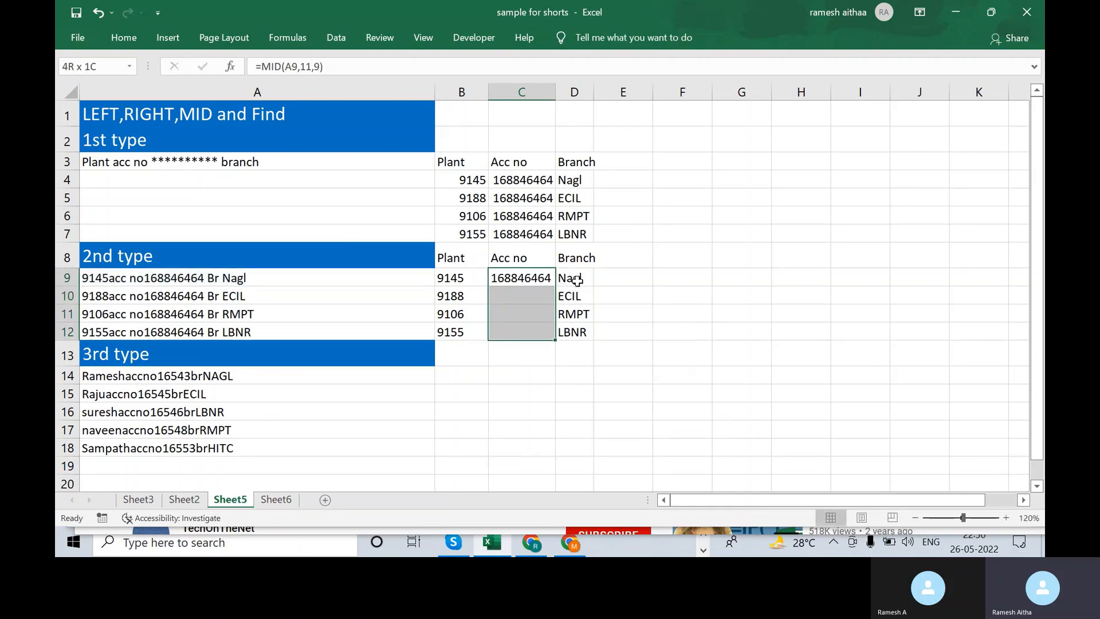
{"action": "key", "text": "ctrl+d"}
{"action": "key", "text": "Down"}
{"action": "key", "text": "Down"}
{"action": "key", "text": "Down"}
{"action": "key", "text": "Down"}
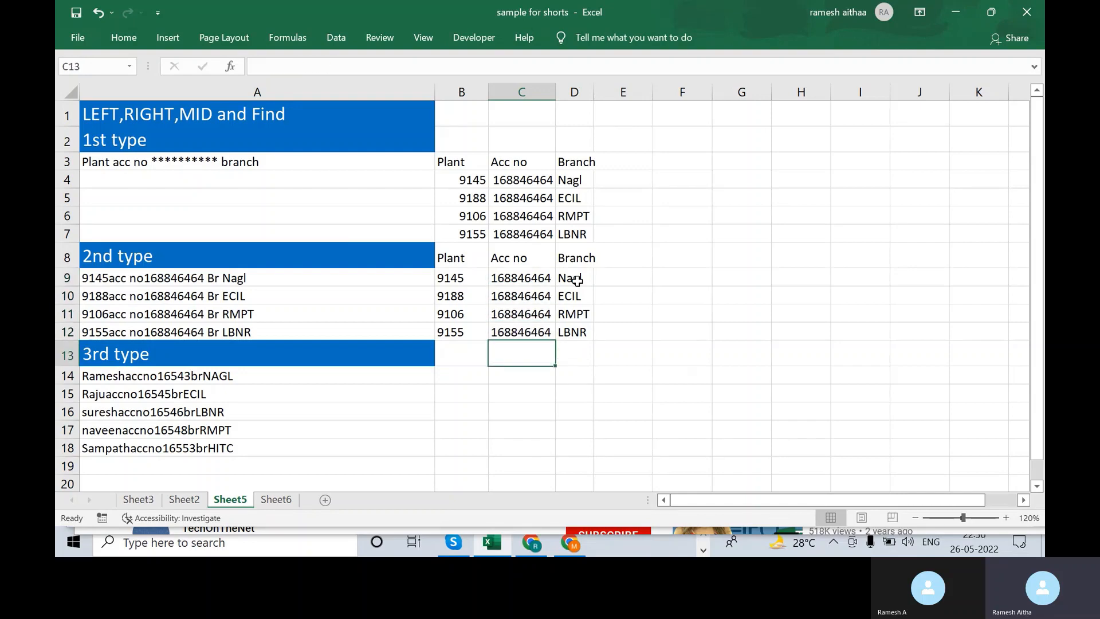
{"action": "key", "text": "Left"}
{"action": "key", "text": "Up"}
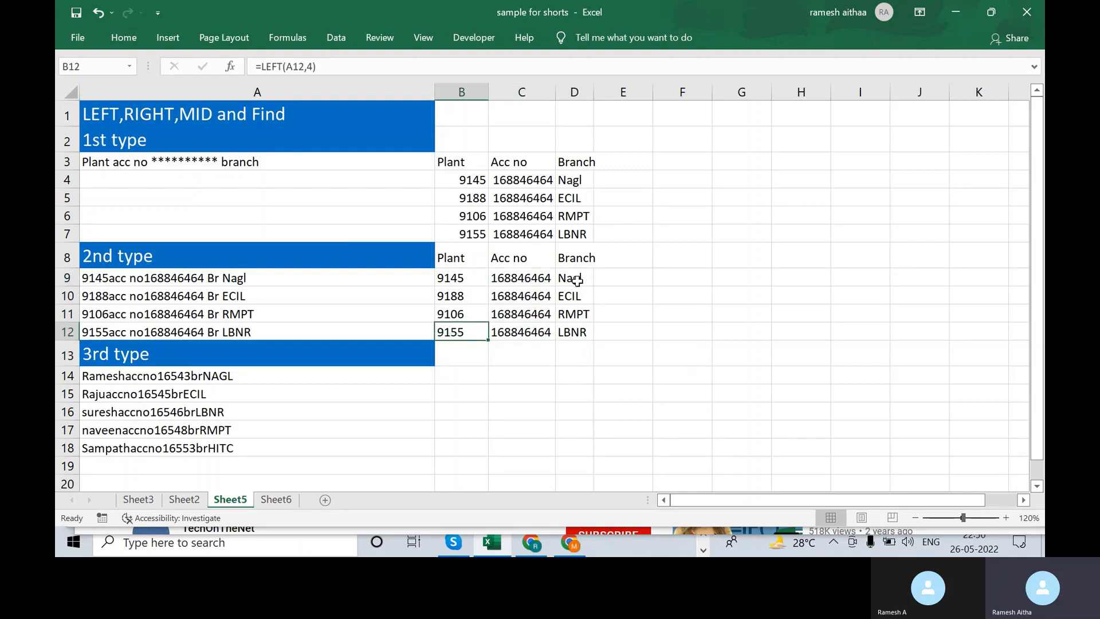
{"action": "key", "text": "Down"}
{"action": "key", "text": "Down"}
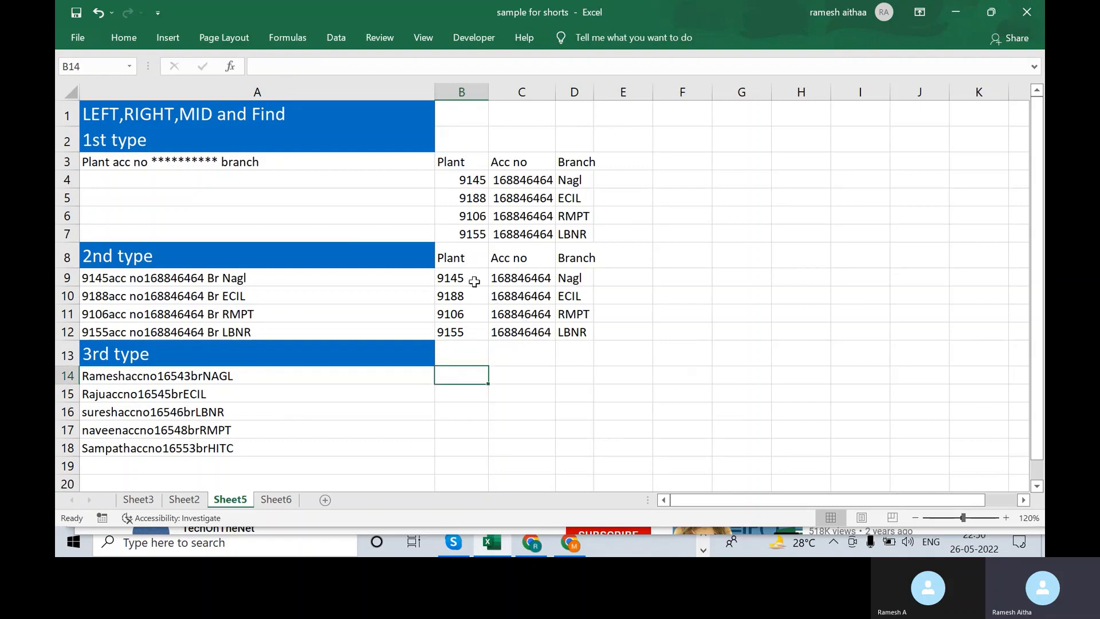
- Type the headers Name, Acc no and Branch into cells B13, C13 and D13
{"action": "left_click", "coordinate": [456, 257]}
{"action": "left_click", "coordinate": [469, 360]}
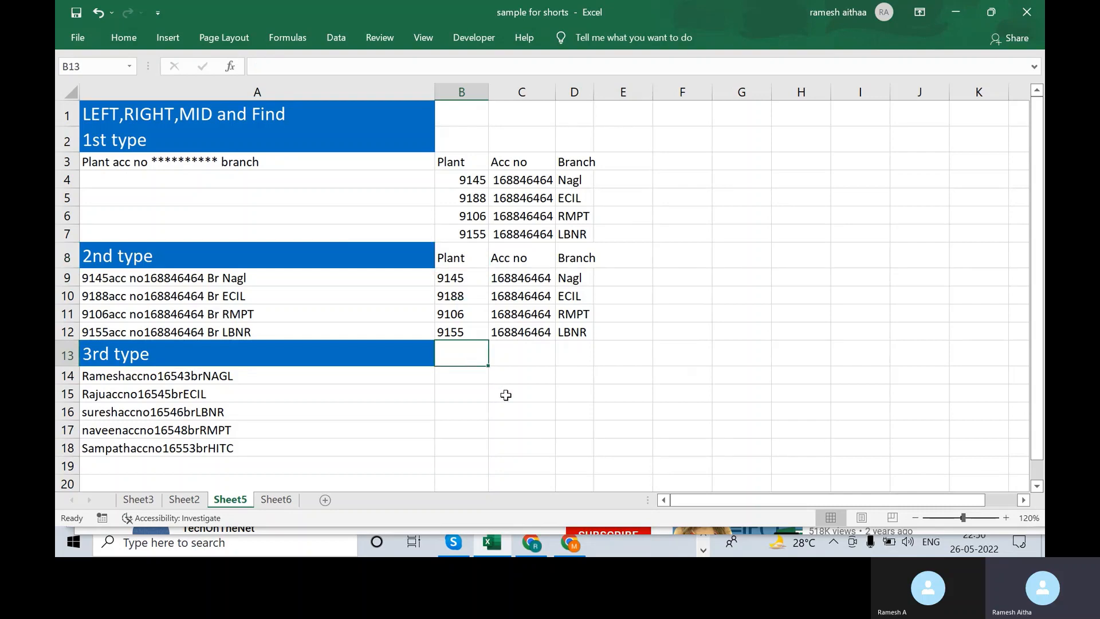
{"action": "type", "text": "Name"}
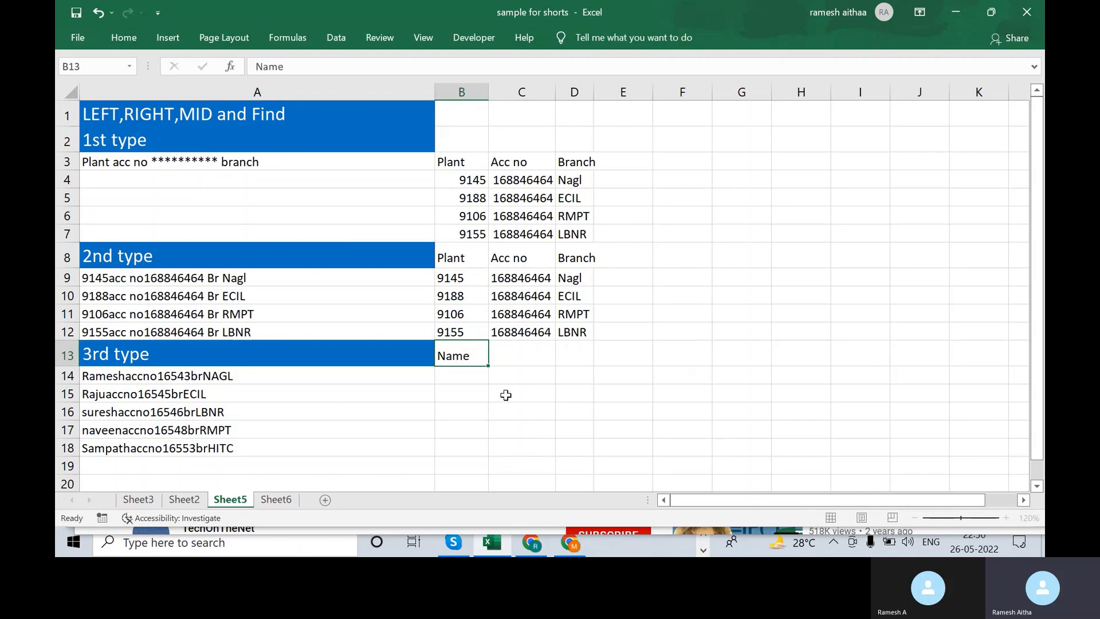
{"action": "key", "text": "Tab"}
{"action": "type", "text": "Acc n"}
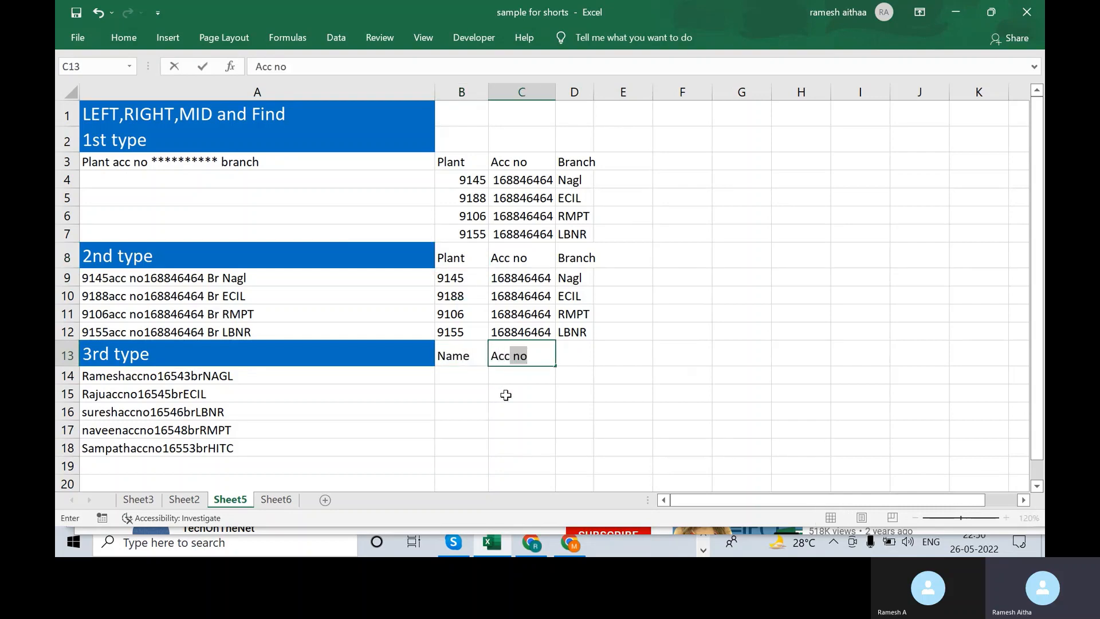
{"action": "type", "text": "o"}
{"action": "key", "text": "Tab"}
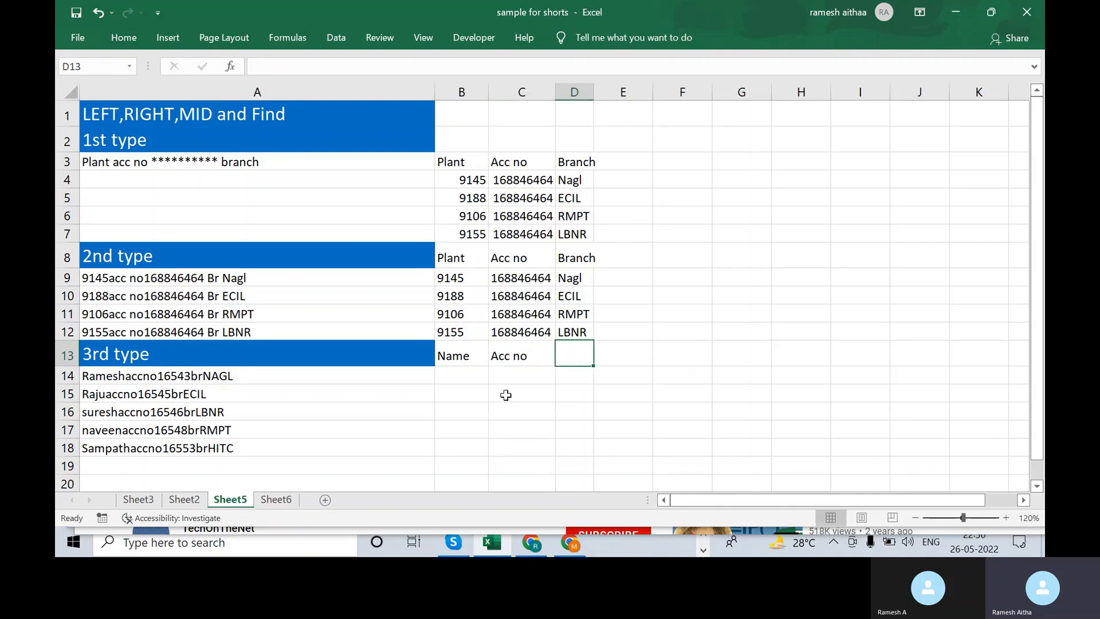
{"action": "type", "text": "Branch"}
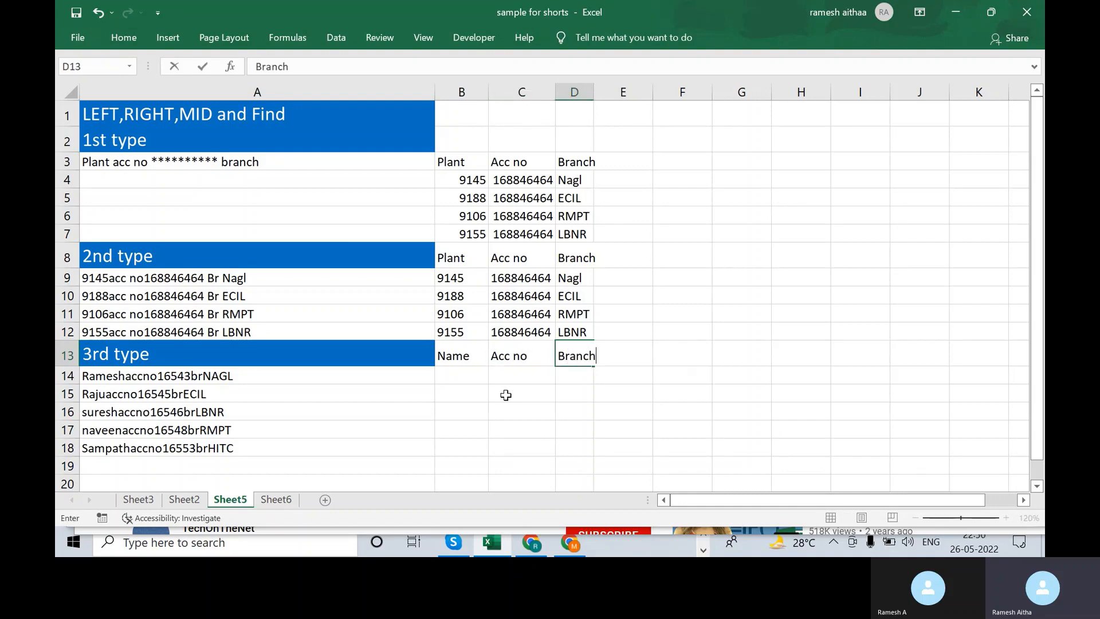
{"action": "key", "text": "Return"}
{"action": "key", "text": "Left"}
{"action": "key", "text": "Left"}
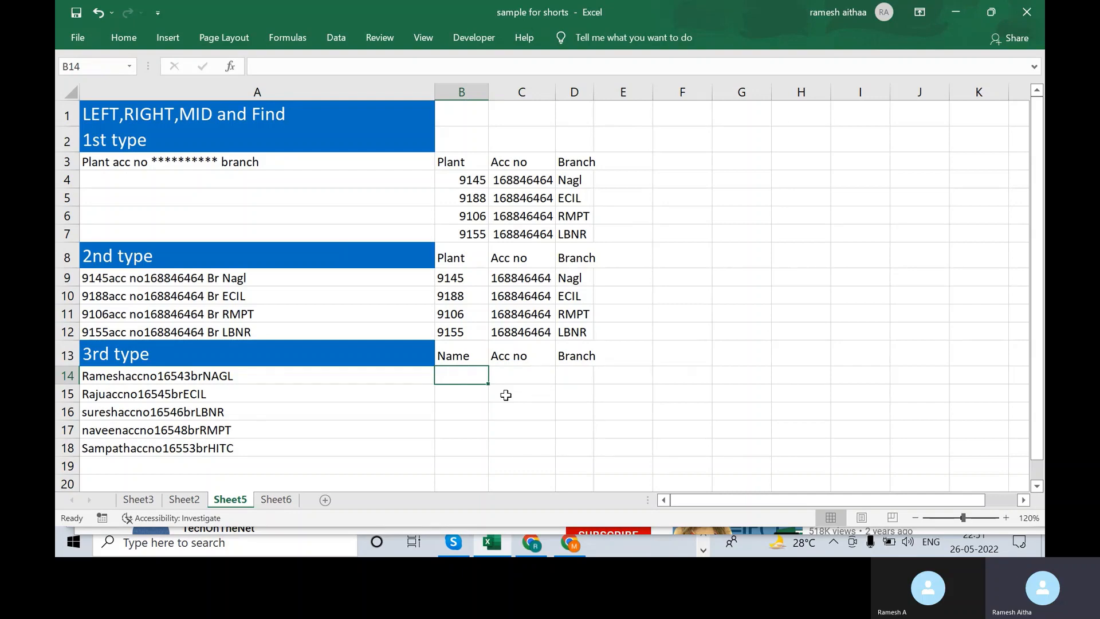
{"action": "type", "text": "="}
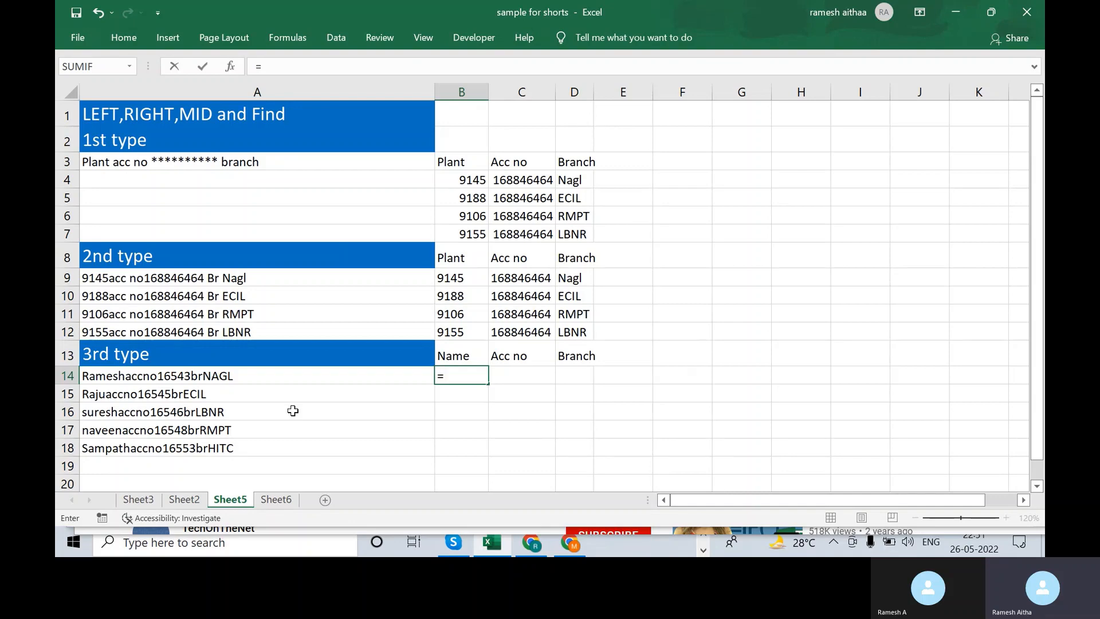
{"action": "type", "text": "left("}
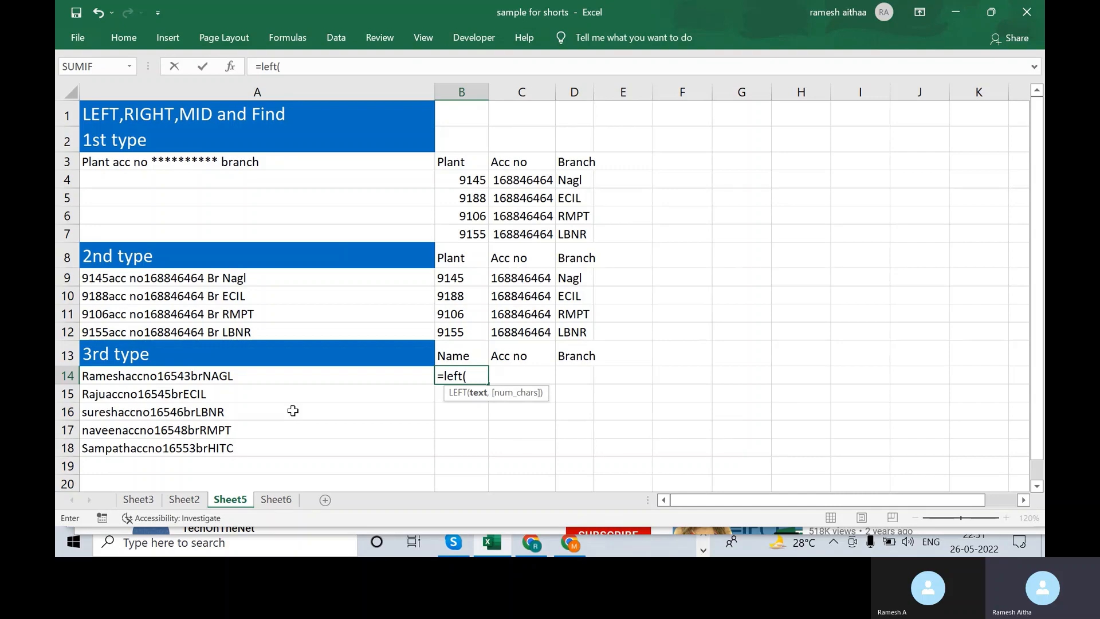
{"action": "key", "text": "Left"}
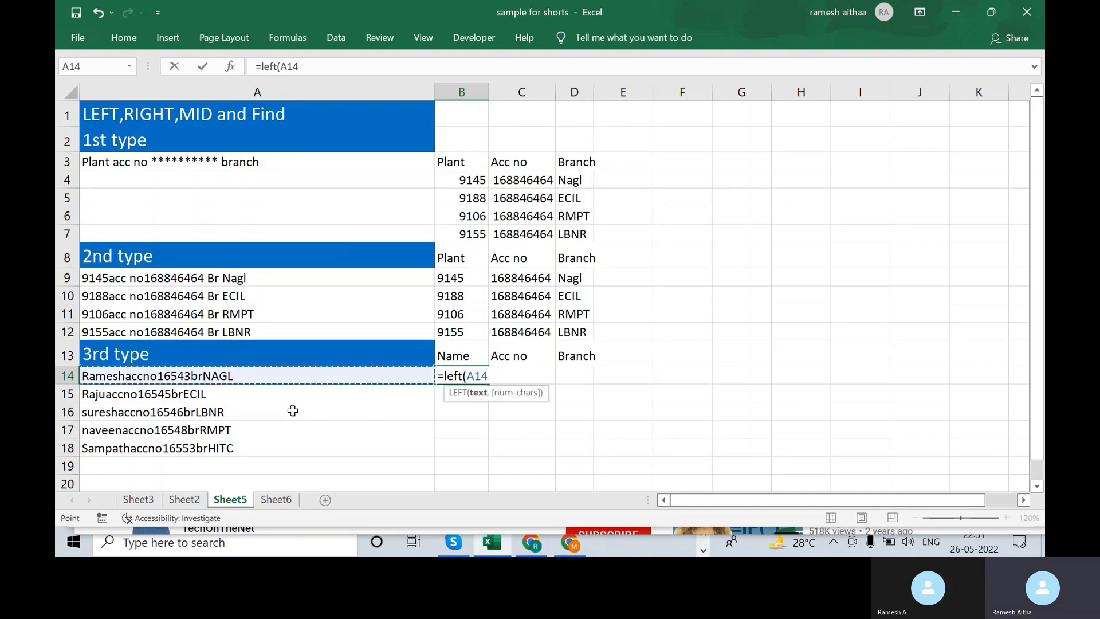
{"action": "type", "text": ","}
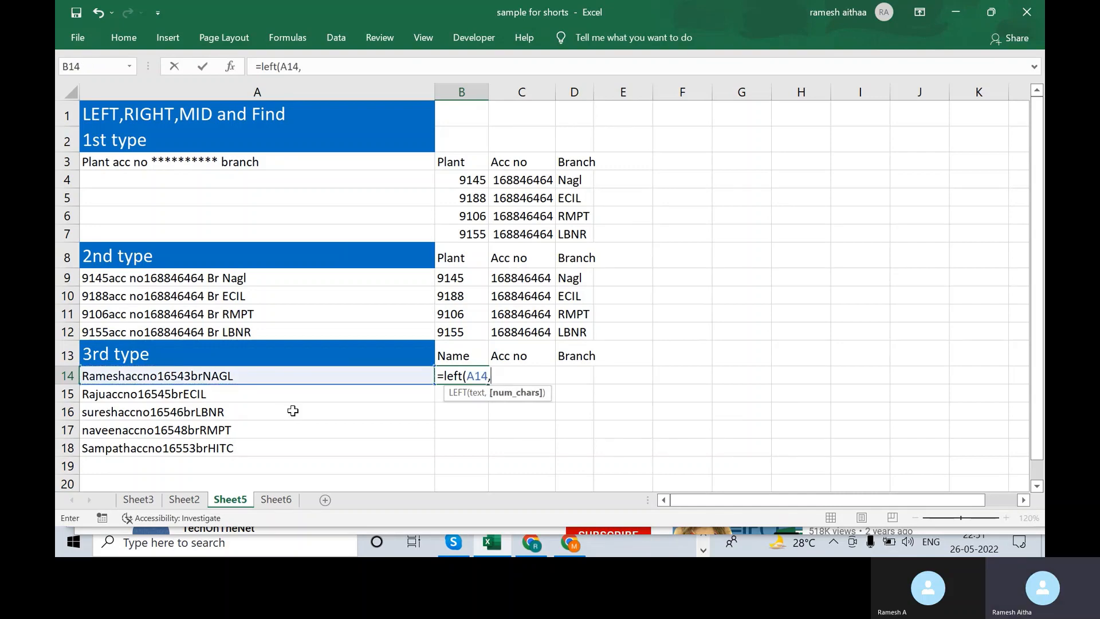
{"action": "type", "text": "4)"}
{"action": "key", "text": "Return"}
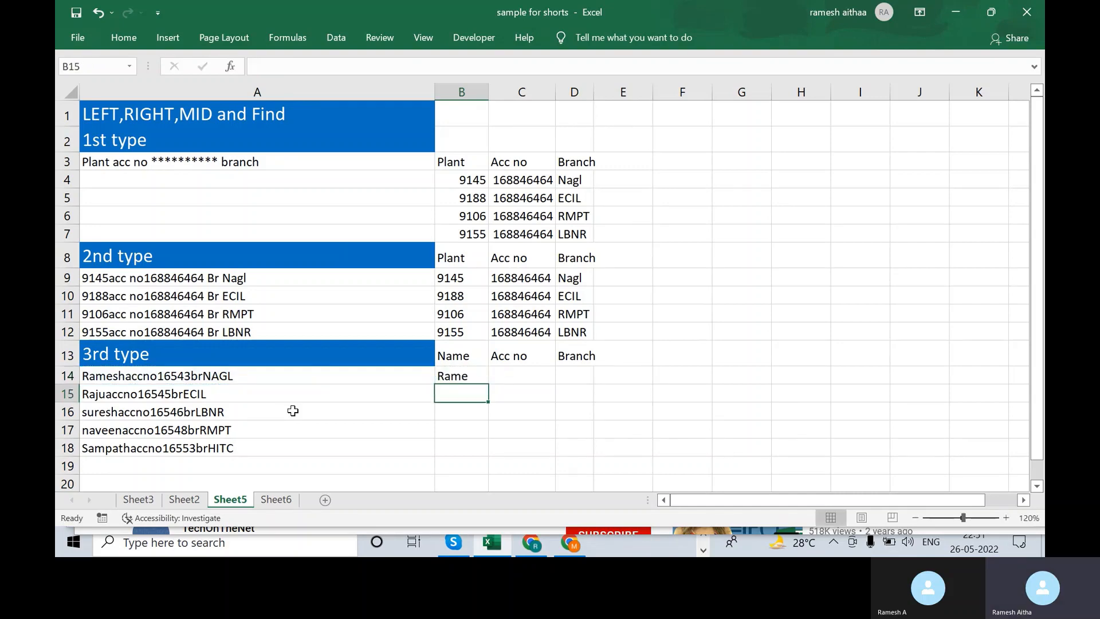
{"action": "key", "text": "Up"}
{"action": "key", "text": "shift+Down"}
{"action": "key", "text": "shift+Down"}
{"action": "key", "text": "shift+Down"}
{"action": "key", "text": "shift+Down"}
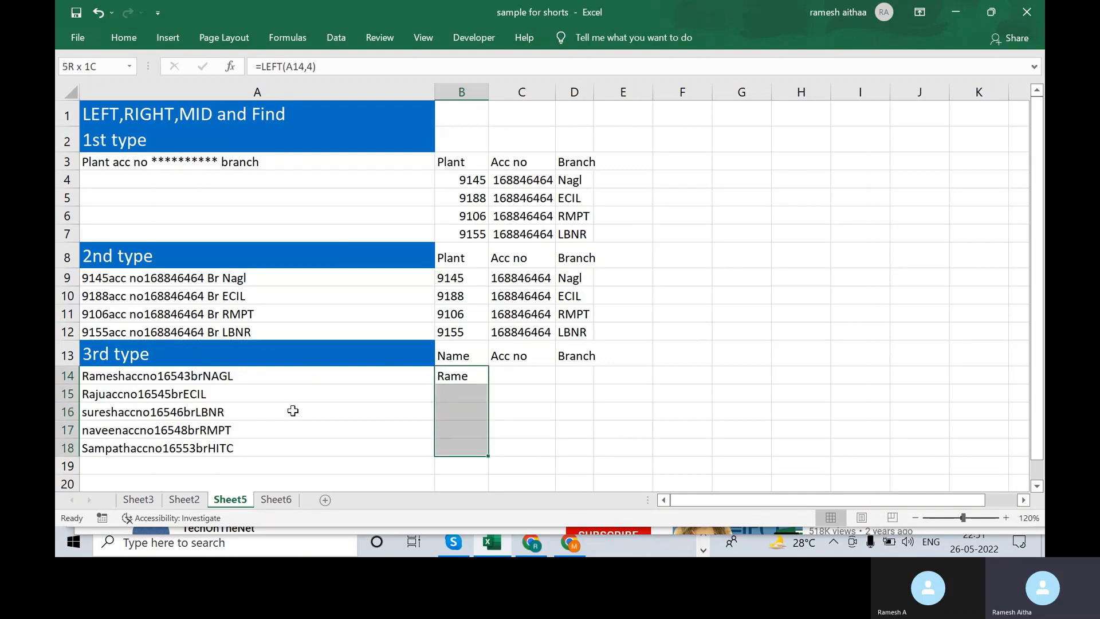
{"action": "key", "text": "ctrl+d"}
{"action": "key", "text": "Right"}
{"action": "key", "text": "Left"}
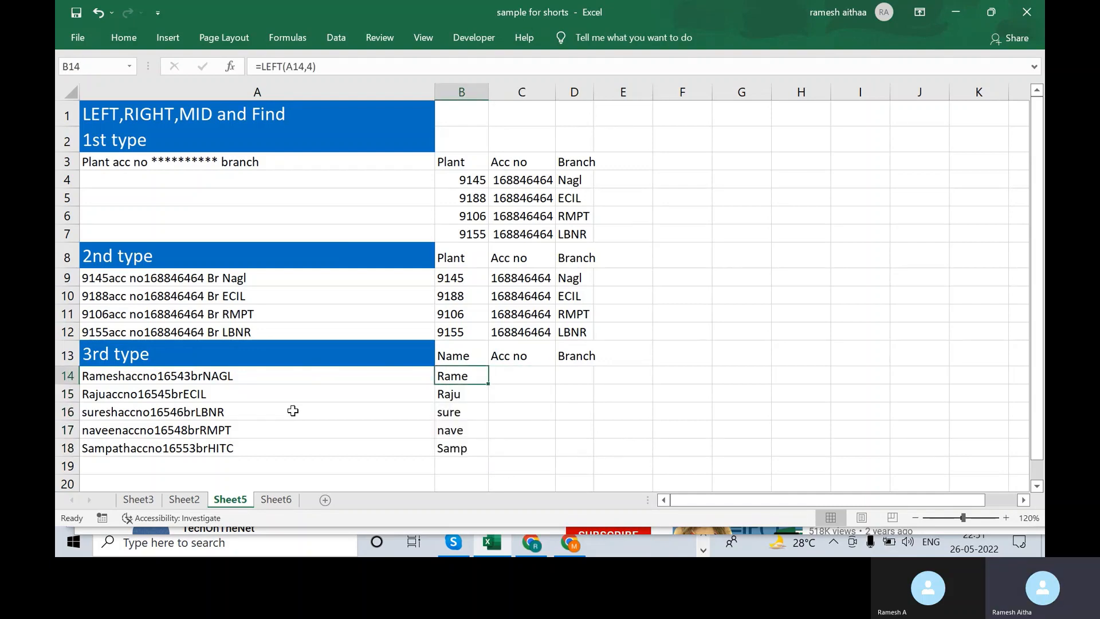
{"action": "key", "text": "Down"}
{"action": "key", "text": "Down"}
{"action": "key", "text": "Down"}
{"action": "key", "text": "Down"}
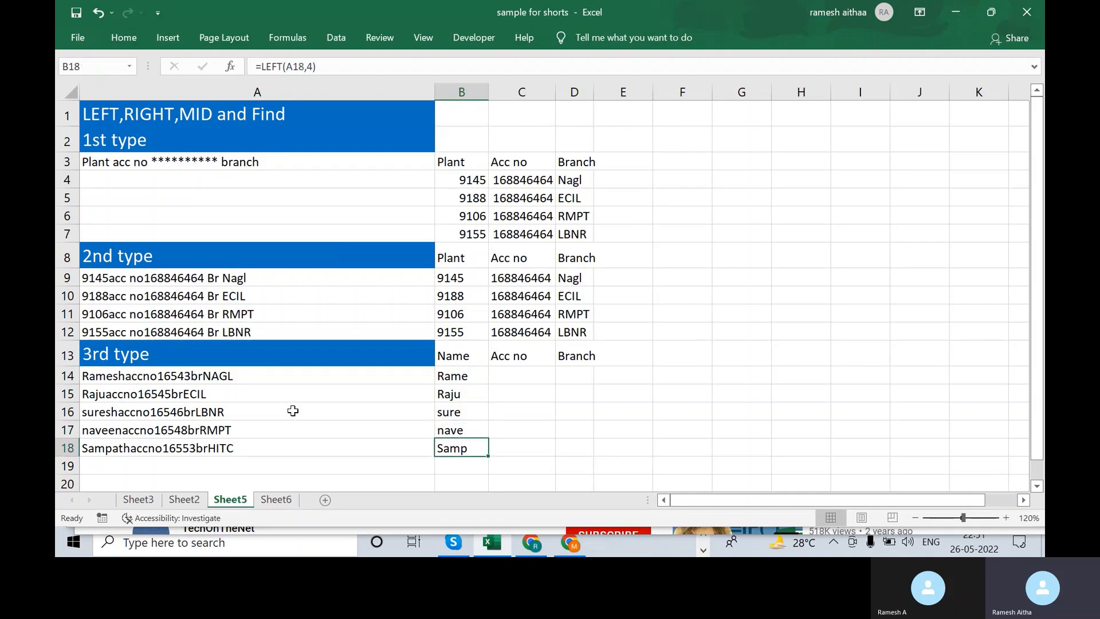
{"action": "key", "text": "Up"}
{"action": "key", "text": "Up"}
{"action": "key", "text": "Up"}
{"action": "key", "text": "Up"}
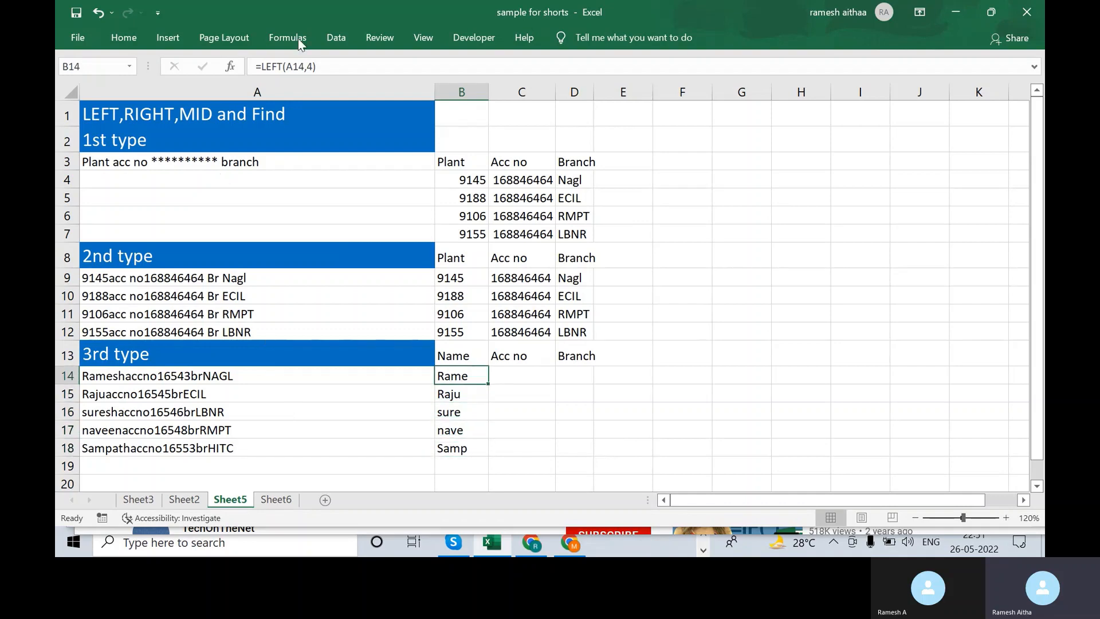
{"action": "left_click", "coordinate": [314, 64]}
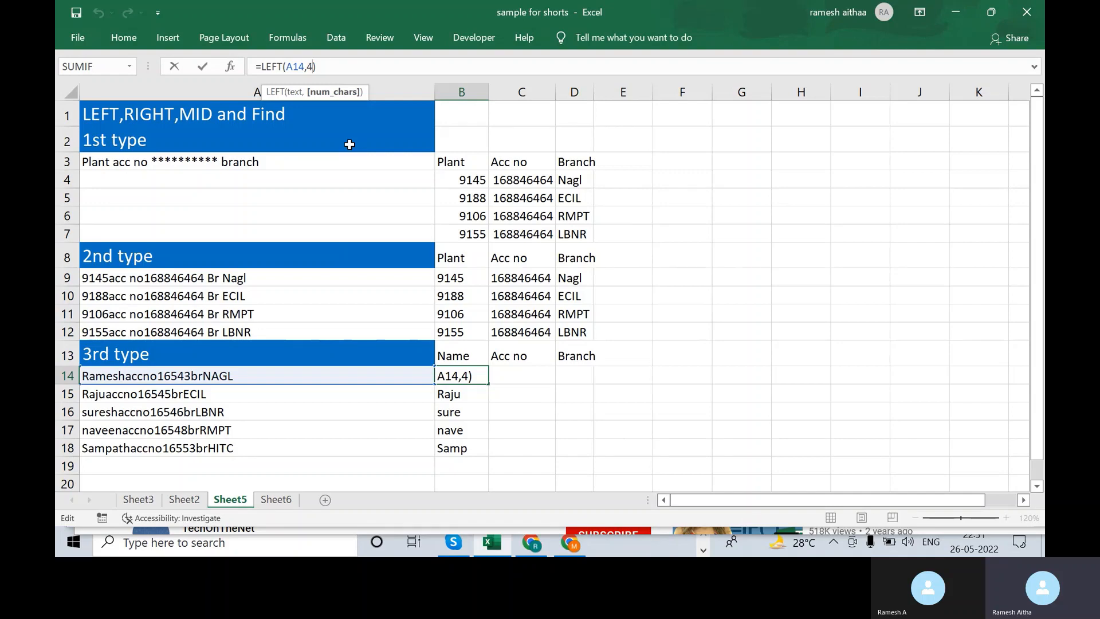
{"action": "key", "text": "BackSpace"}
{"action": "type", "text": "`"}
{"action": "key", "text": "BackSpace"}
{"action": "type", "text": "4"}
{"action": "key", "text": "ctrl+Return"}
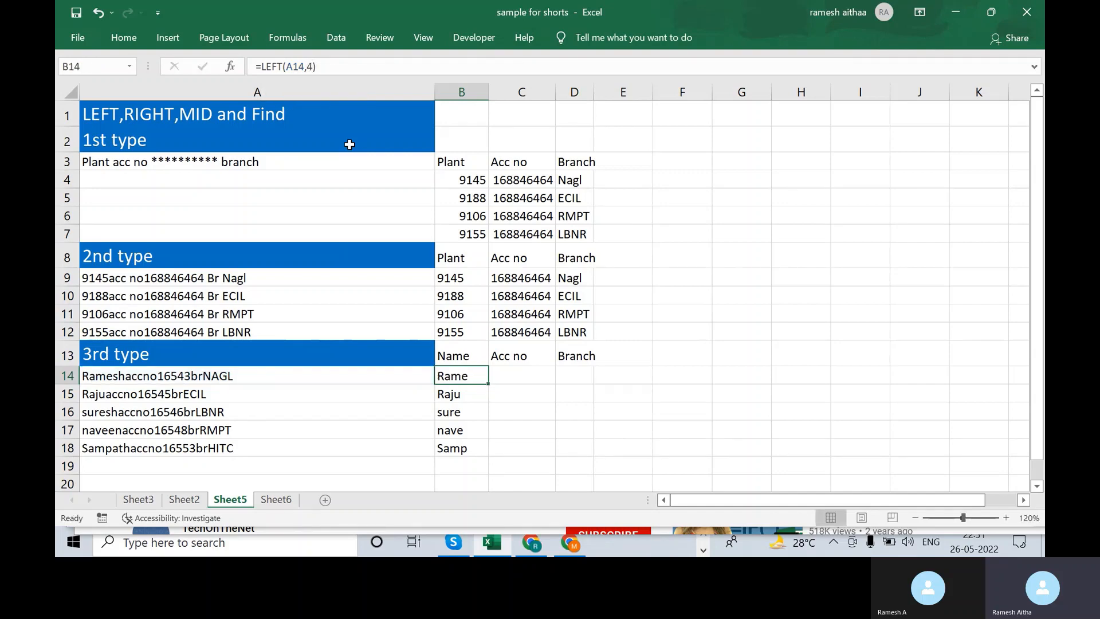
{"action": "key", "text": "shift+Down"}
{"action": "key", "text": "shift+Down"}
{"action": "key", "text": "shift+Down"}
{"action": "key", "text": "shift+Down"}
{"action": "key", "text": "shift+Down"}
{"action": "key", "text": "Delete"}
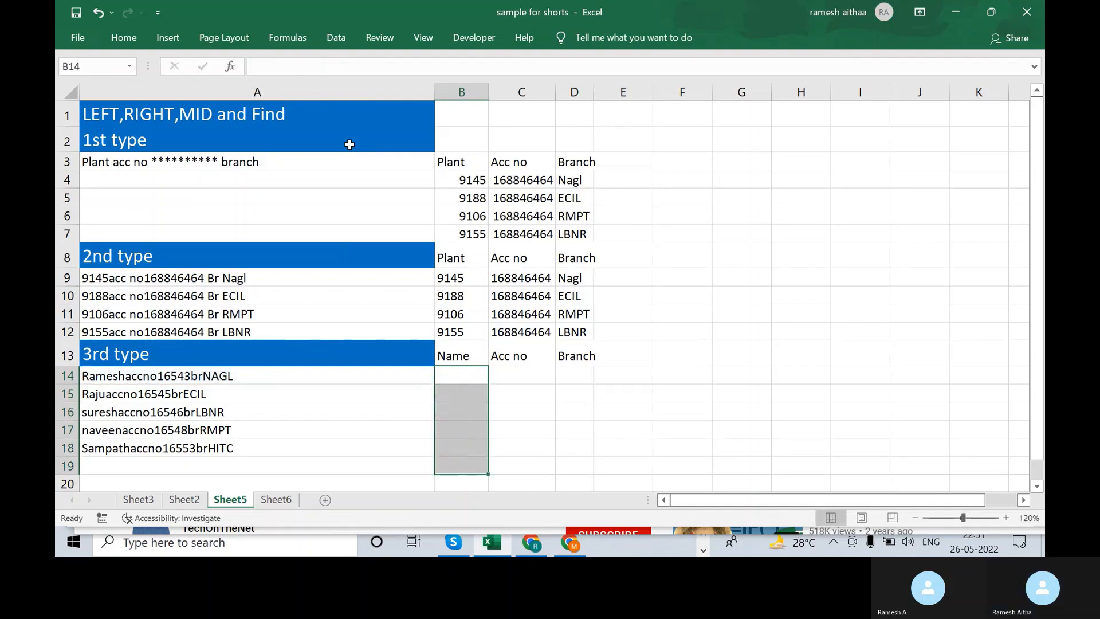
- Start a FIND formula in B14, settling on lowercase "acc" as the search text
{"action": "key", "text": "Up"}
{"action": "key", "text": "Down"}
{"action": "type", "text": "=find"}
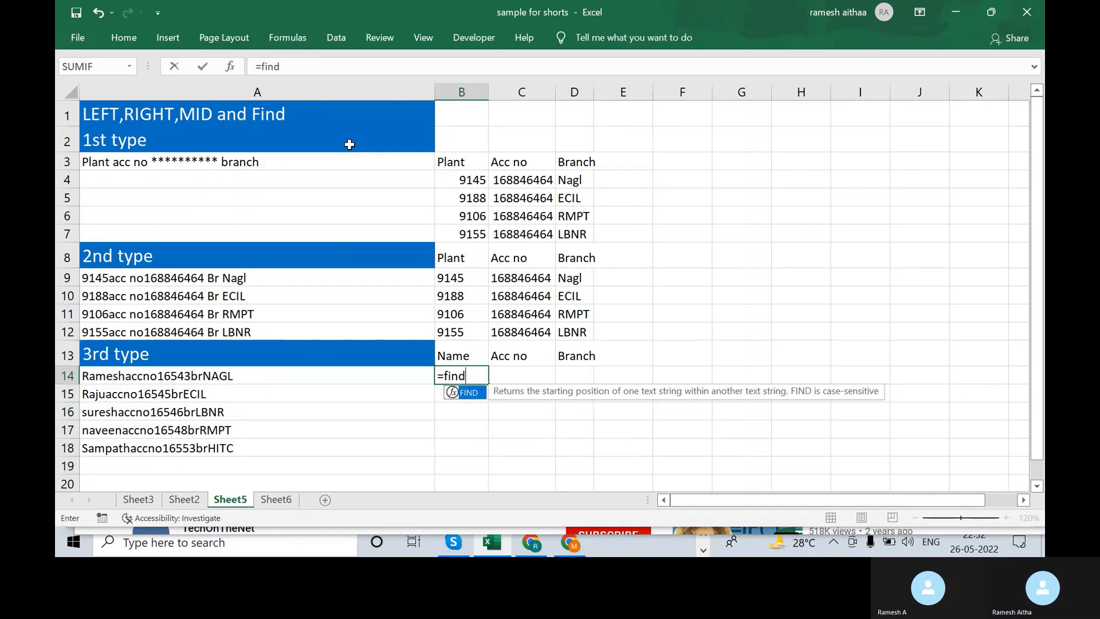
{"action": "type", "text": "("}
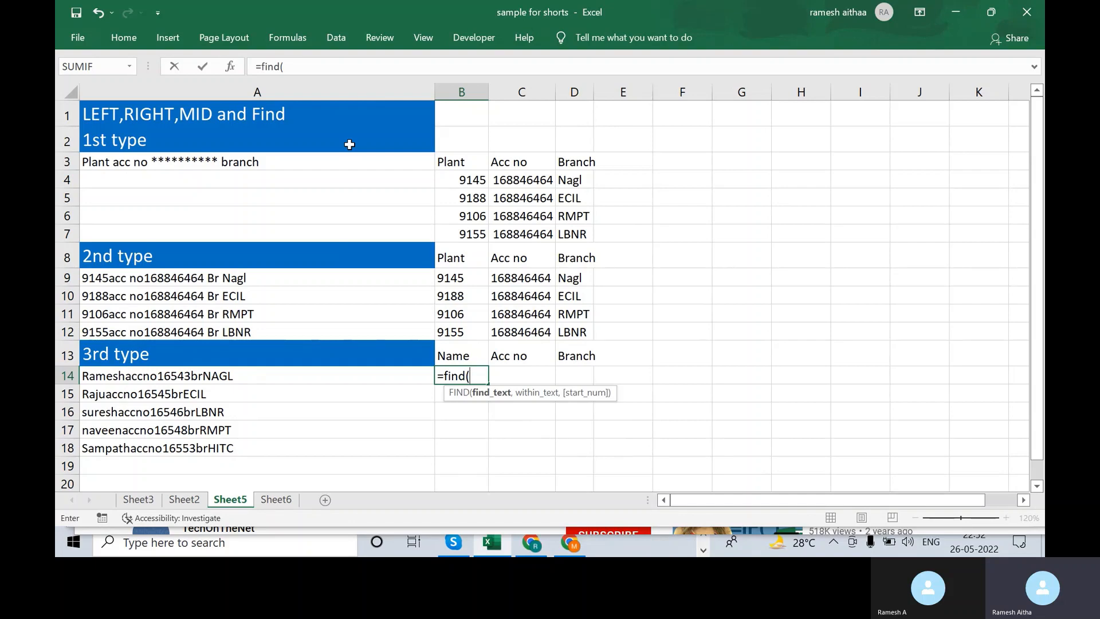
{"action": "left_click", "coordinate": [189, 376]}
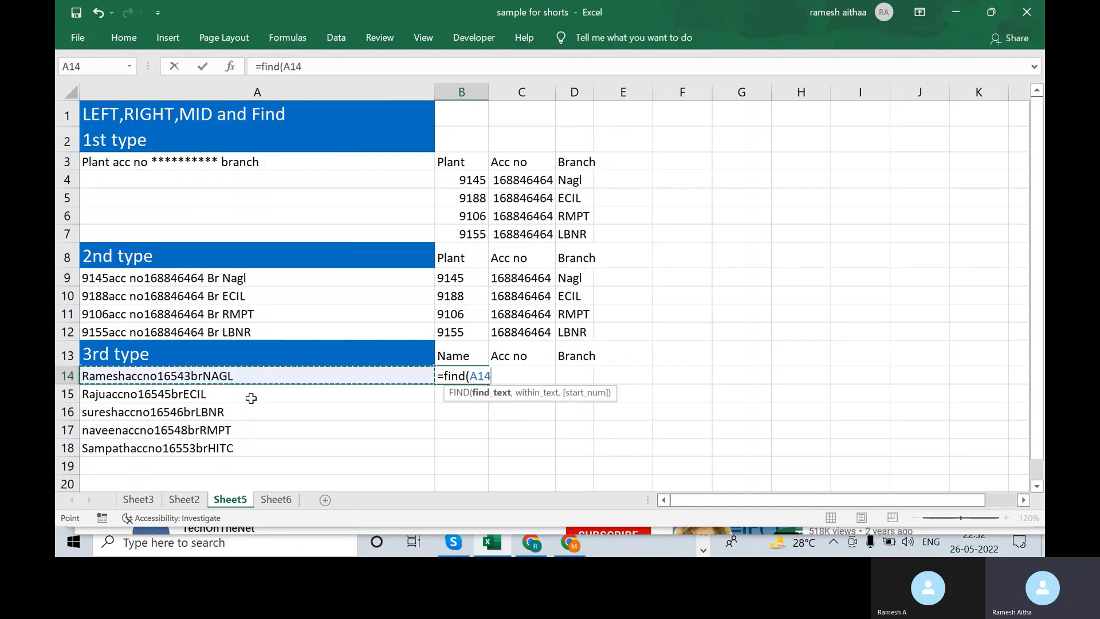
{"action": "key", "text": "BackSpace"}
{"action": "key", "text": "BackSpace"}
{"action": "key", "text": "BackSpace"}
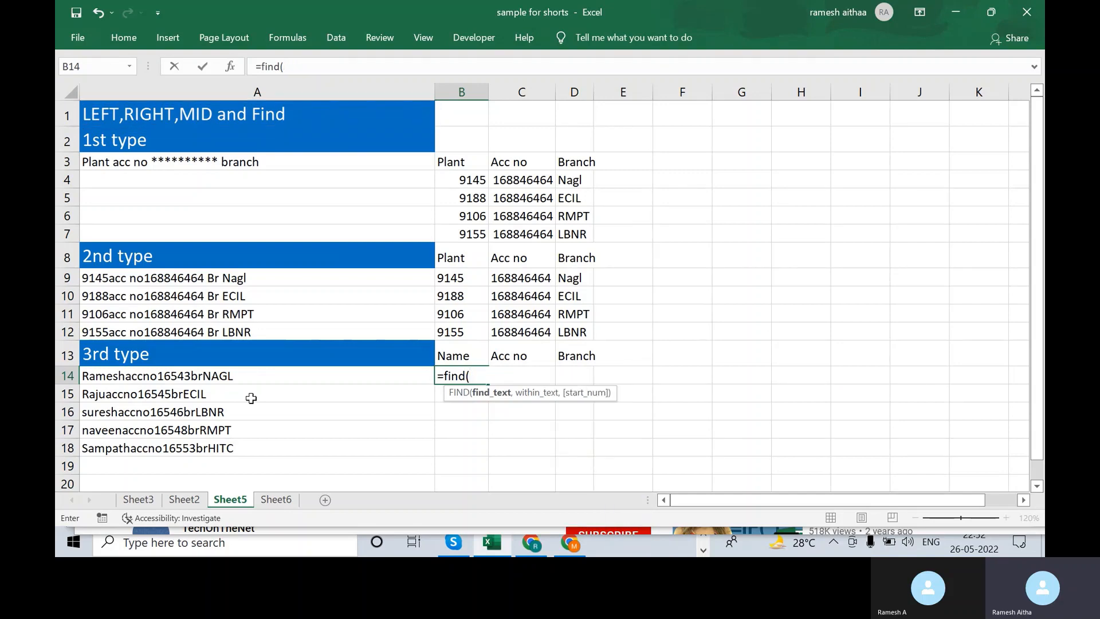
{"action": "type", "text": "\"ACC"}
{"action": "key", "text": "BackSpace"}
{"action": "key", "text": "BackSpace"}
{"action": "key", "text": "BackSpace"}
{"action": "key", "text": "Caps_Lock"}
{"action": "type", "text": "ACC"}
{"action": "key", "text": "BackSpace"}
{"action": "key", "text": "BackSpace"}
{"action": "key", "text": "BackSpace"}
{"action": "key", "text": "Caps_Lock"}
- Complete =FIND("acc",A14,1) in B14 so it returns 7
{"action": "type", "text": "a"}
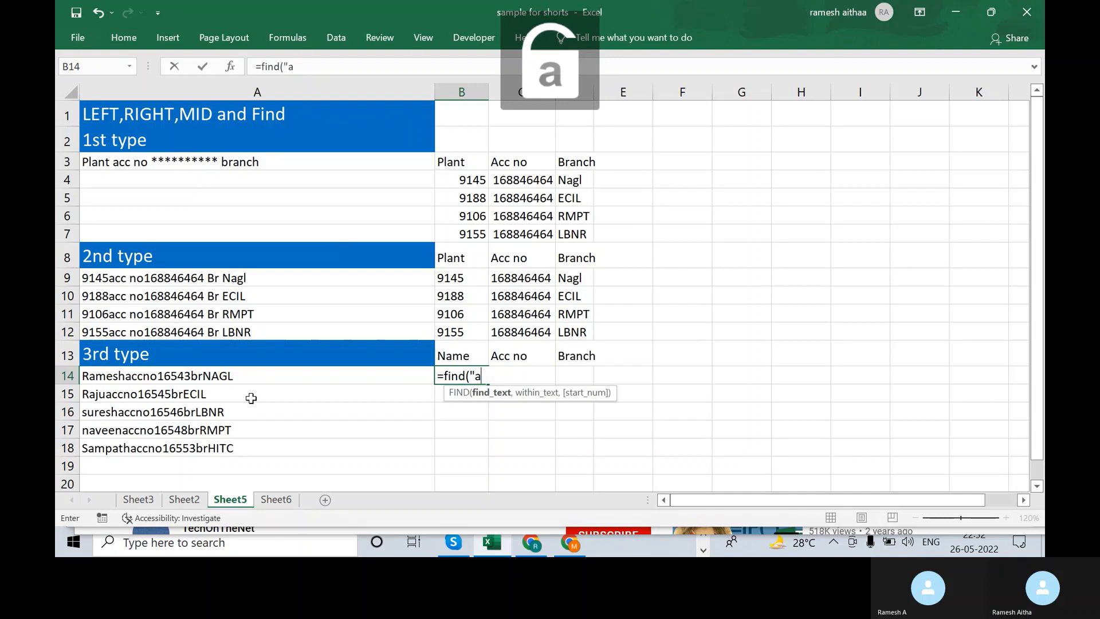
{"action": "type", "text": "cc\","}
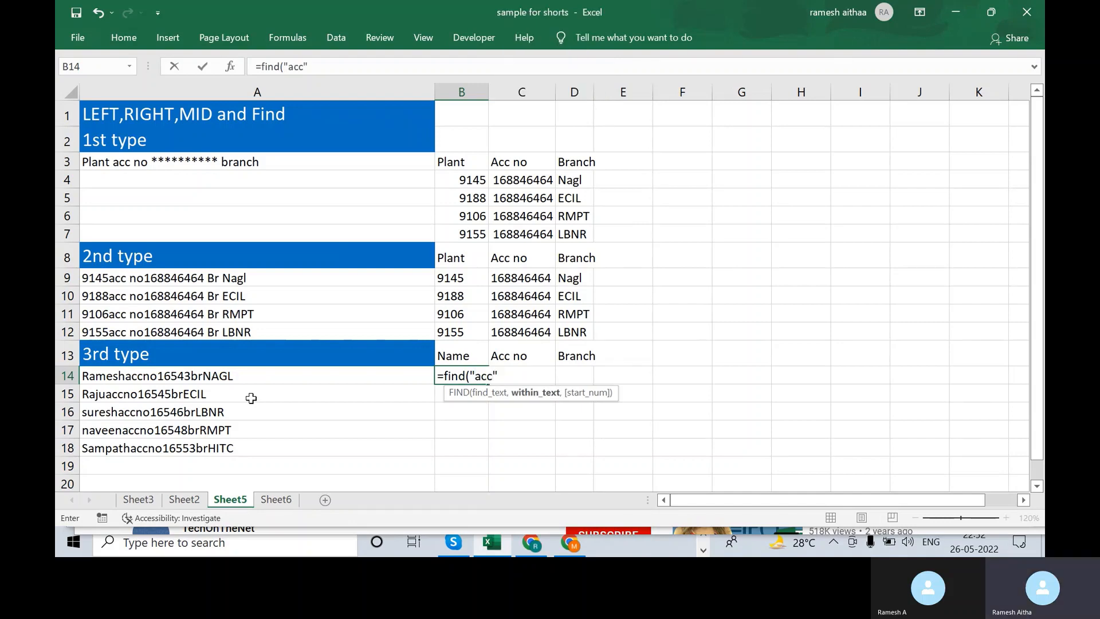
{"action": "left_click", "coordinate": [157, 376]}
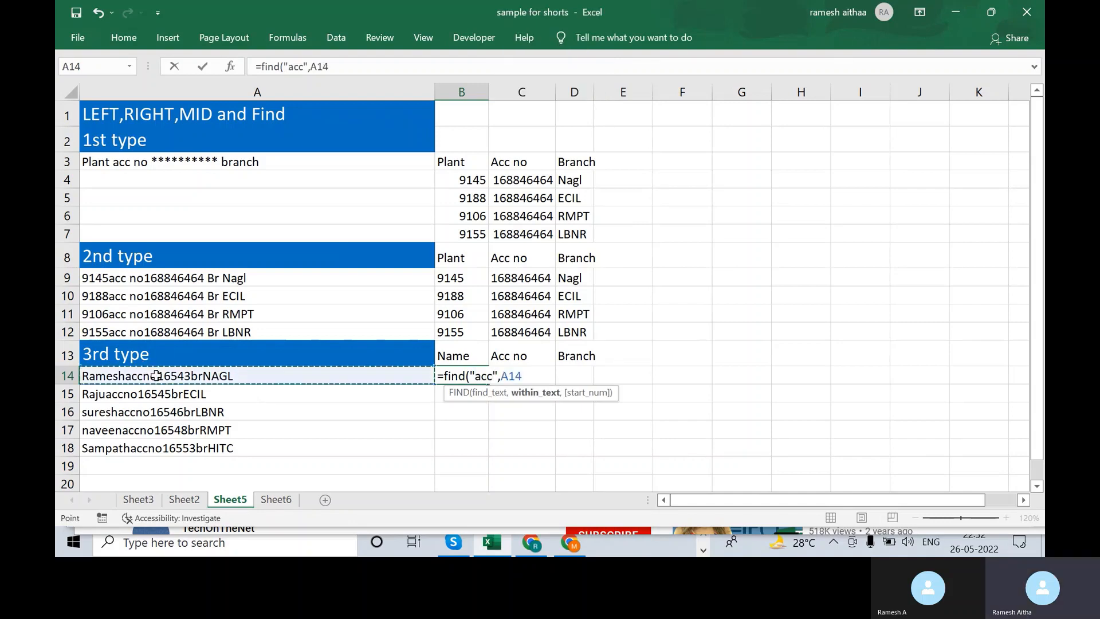
{"action": "type", "text": ",1"}
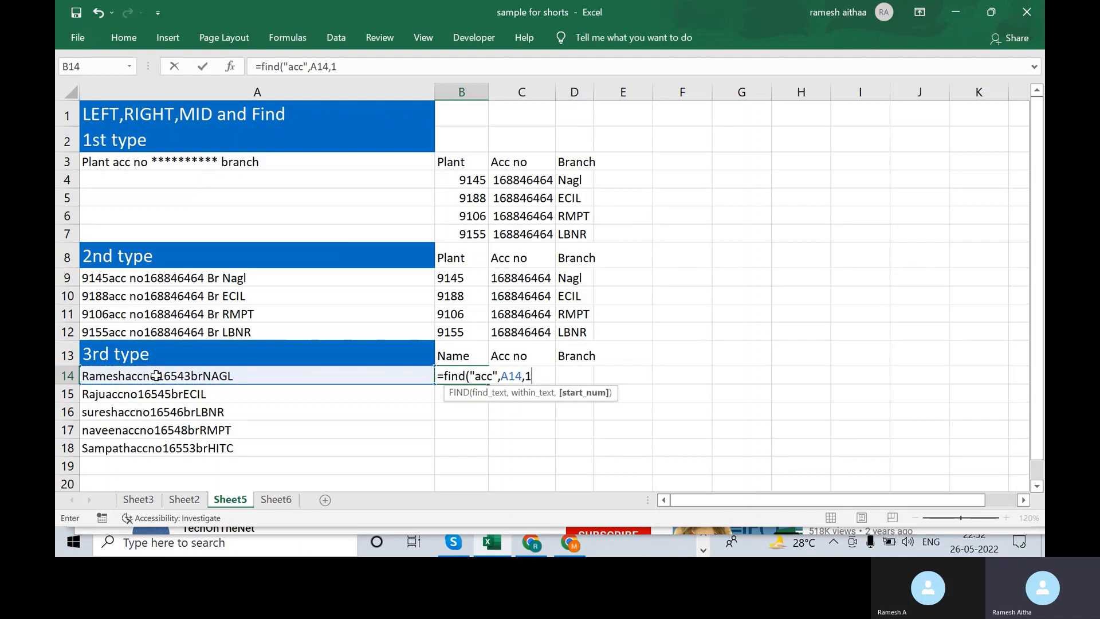
{"action": "type", "text": ")"}
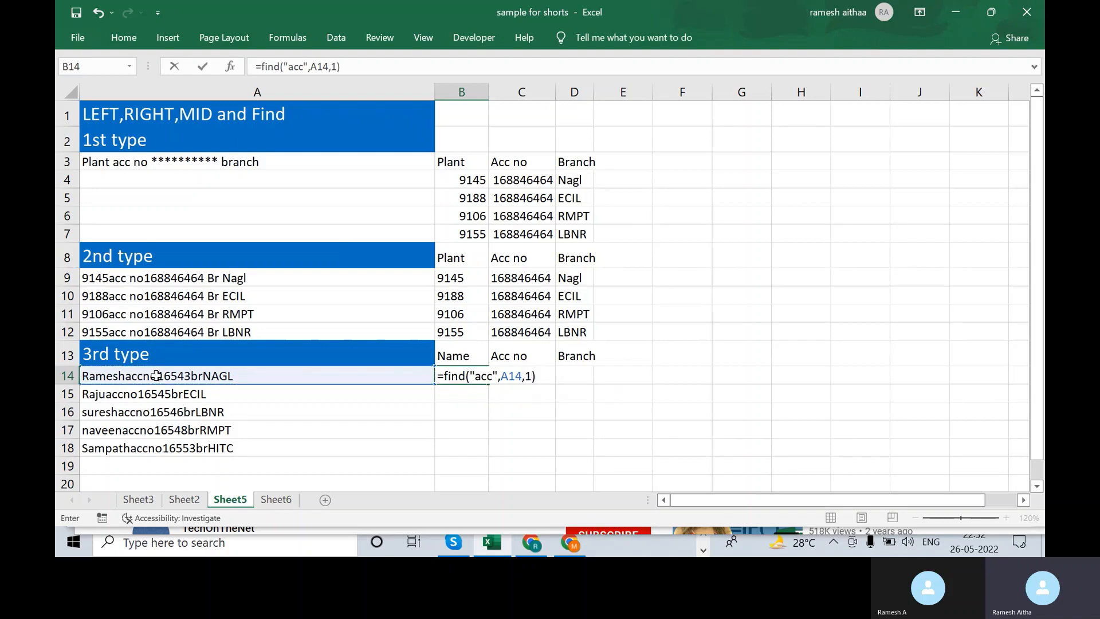
{"action": "key", "text": "Return"}
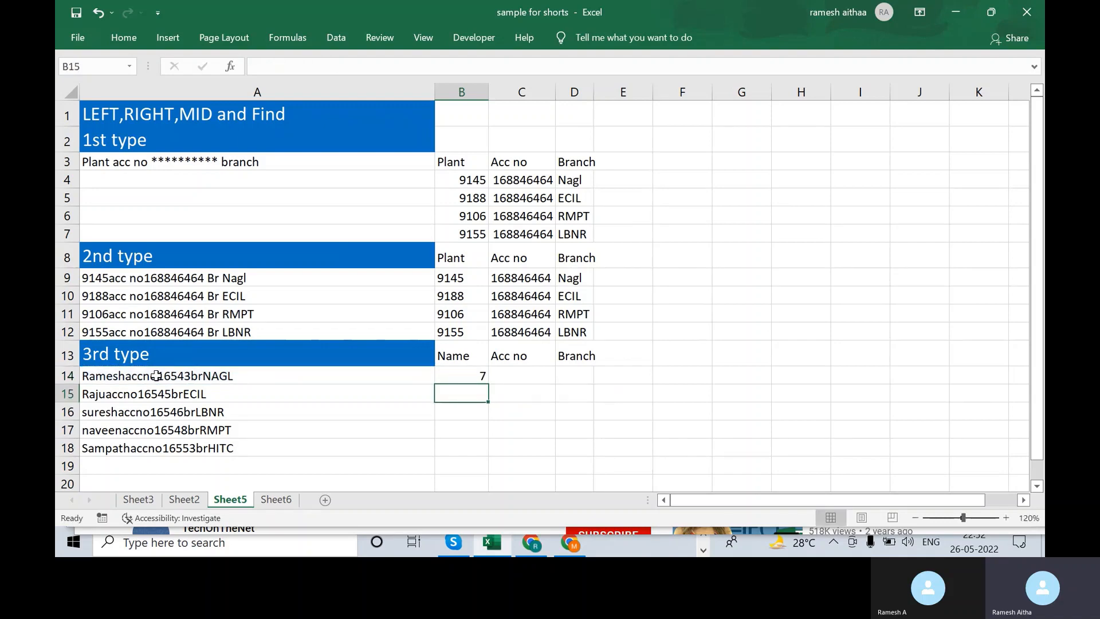
{"action": "key", "text": "Up"}
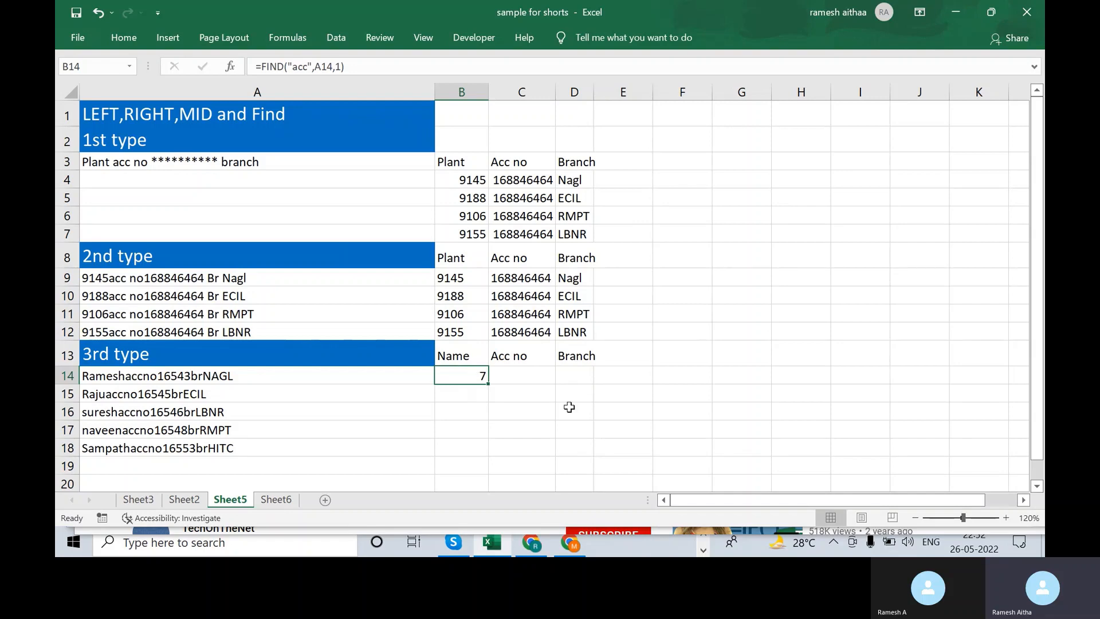
- Replace B14 with =LEFT(A14,FIND("acc",A14,1)-1) to extract the first name
{"action": "key", "text": "Delete"}
{"action": "type", "text": "l"}
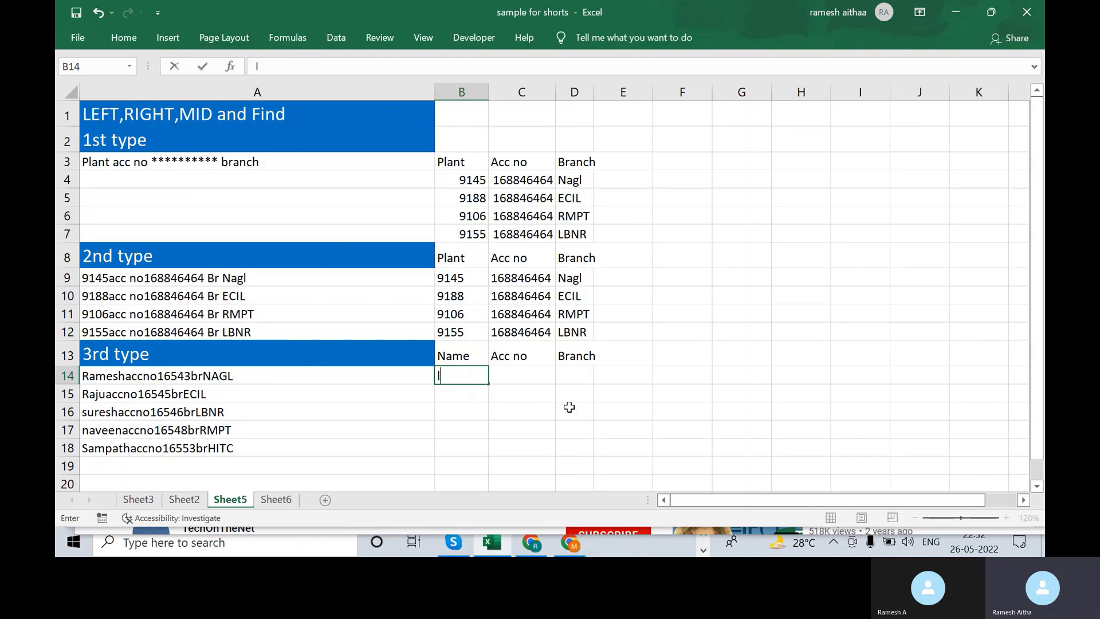
{"action": "key", "text": "BackSpace"}
{"action": "type", "text": "=left("}
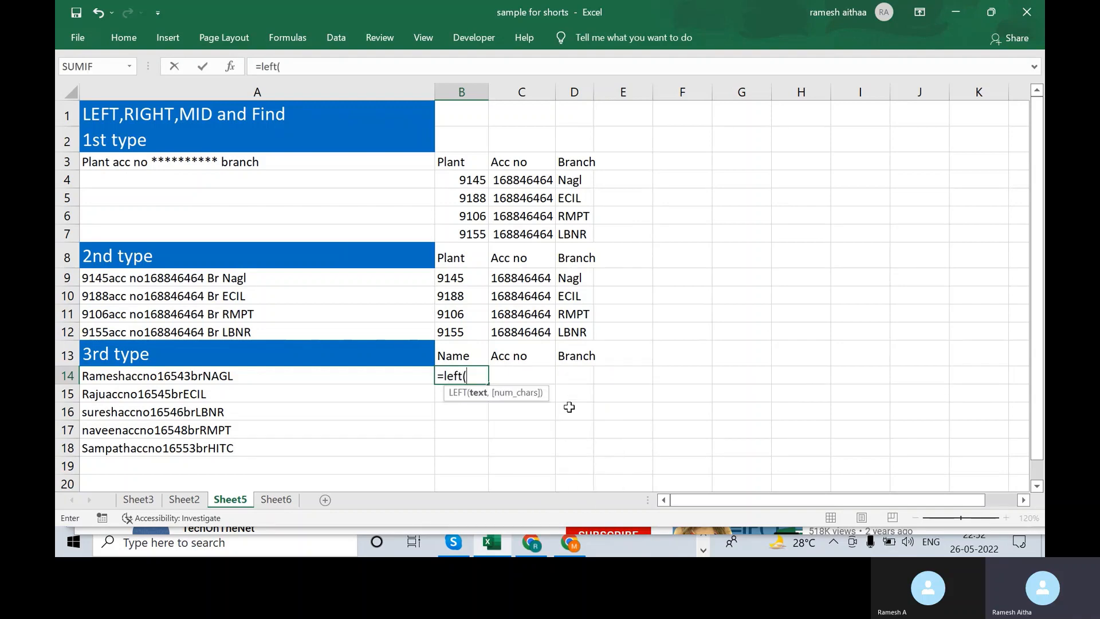
{"action": "key", "text": "Left"}
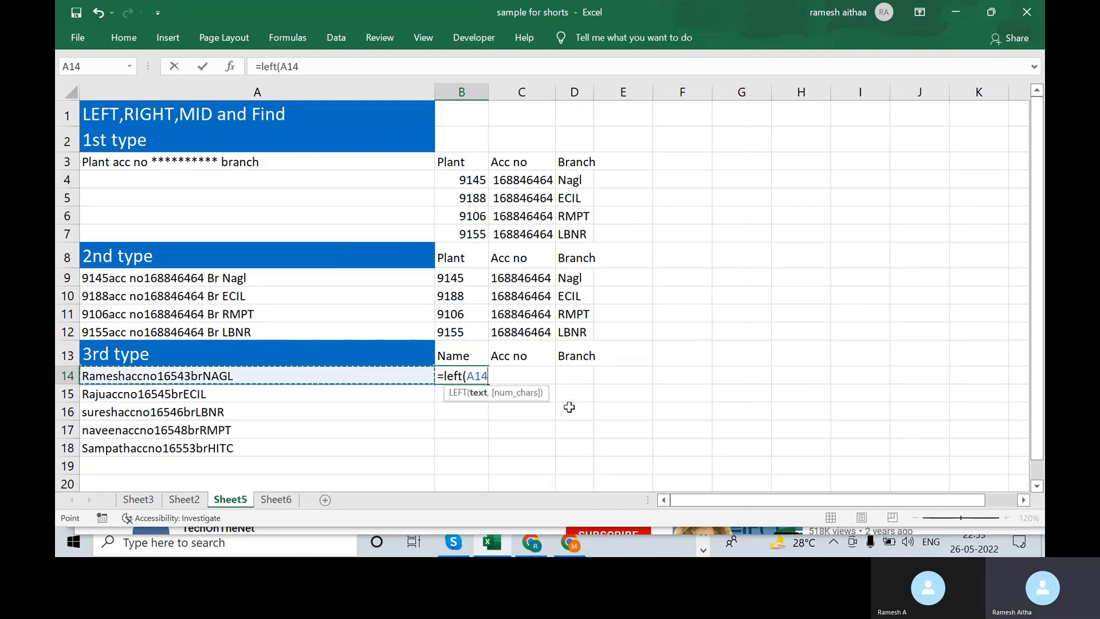
{"action": "type", "text": ","}
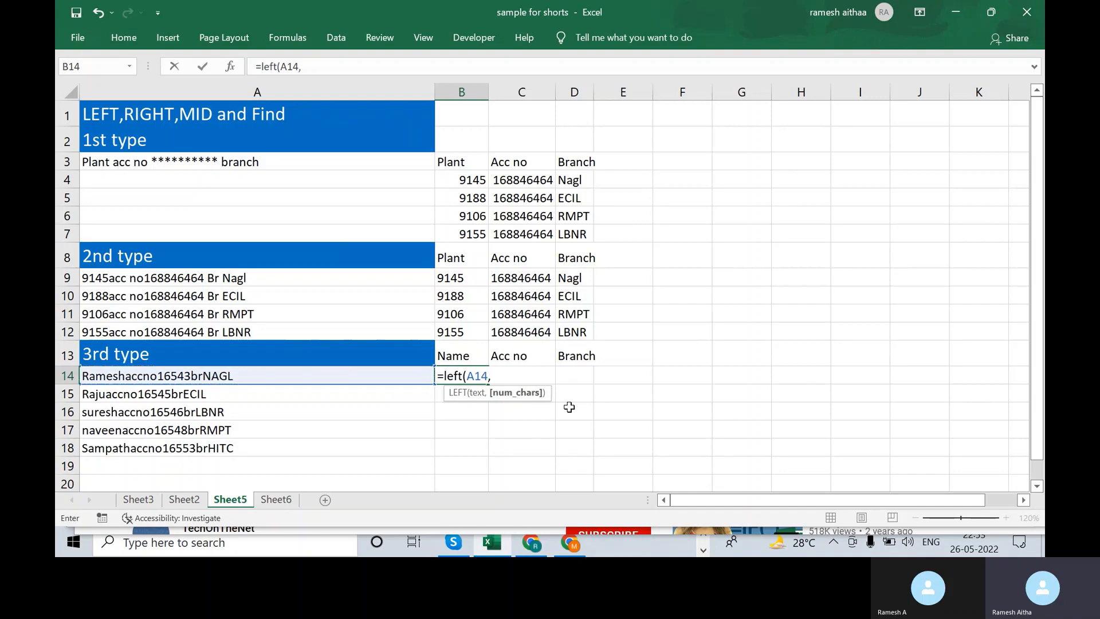
{"action": "type", "text": "fi"}
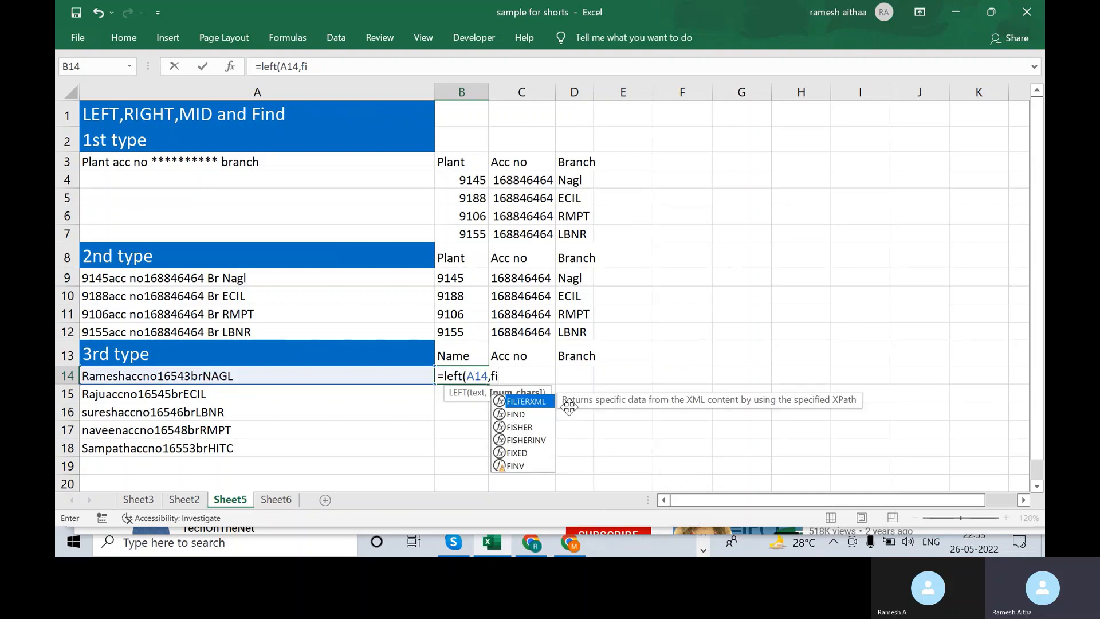
{"action": "type", "text": "nd("}
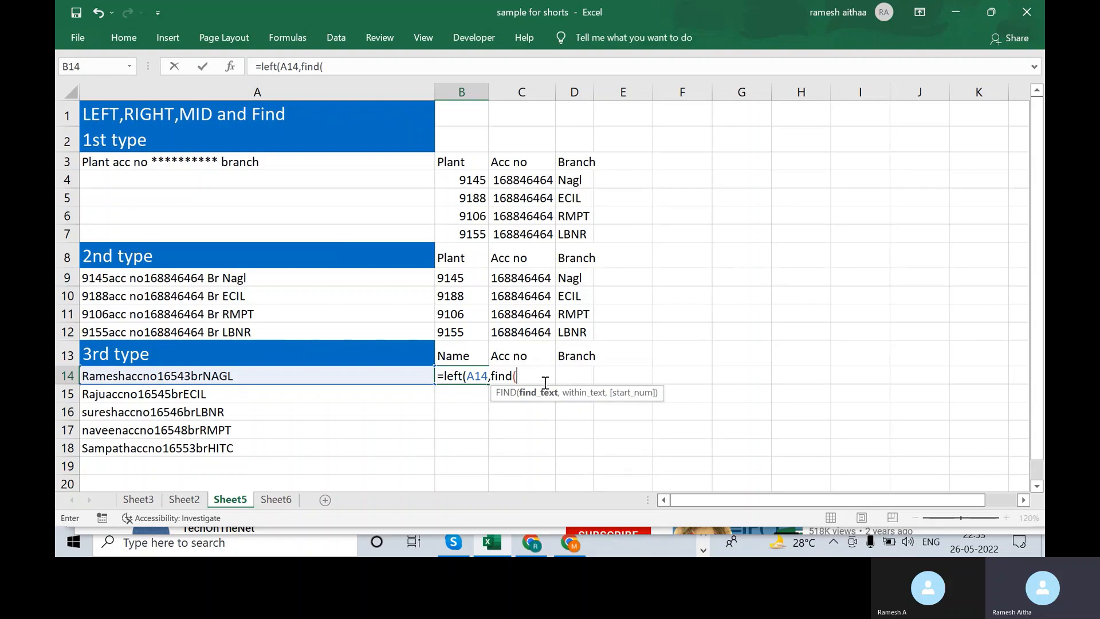
{"action": "type", "text": "\"acc\""}
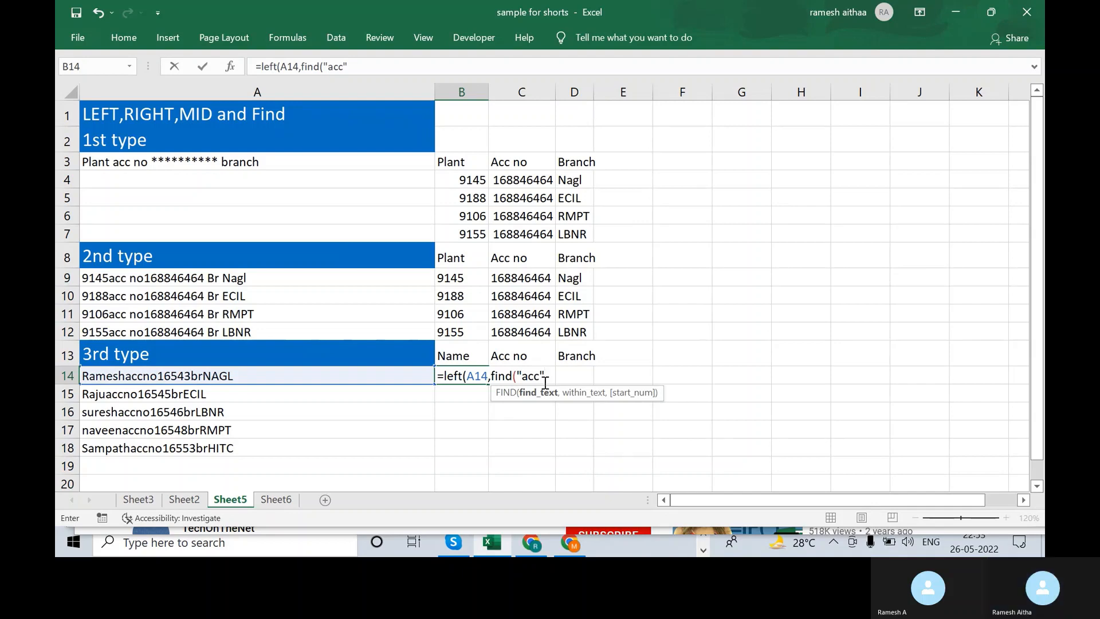
{"action": "type", "text": ","}
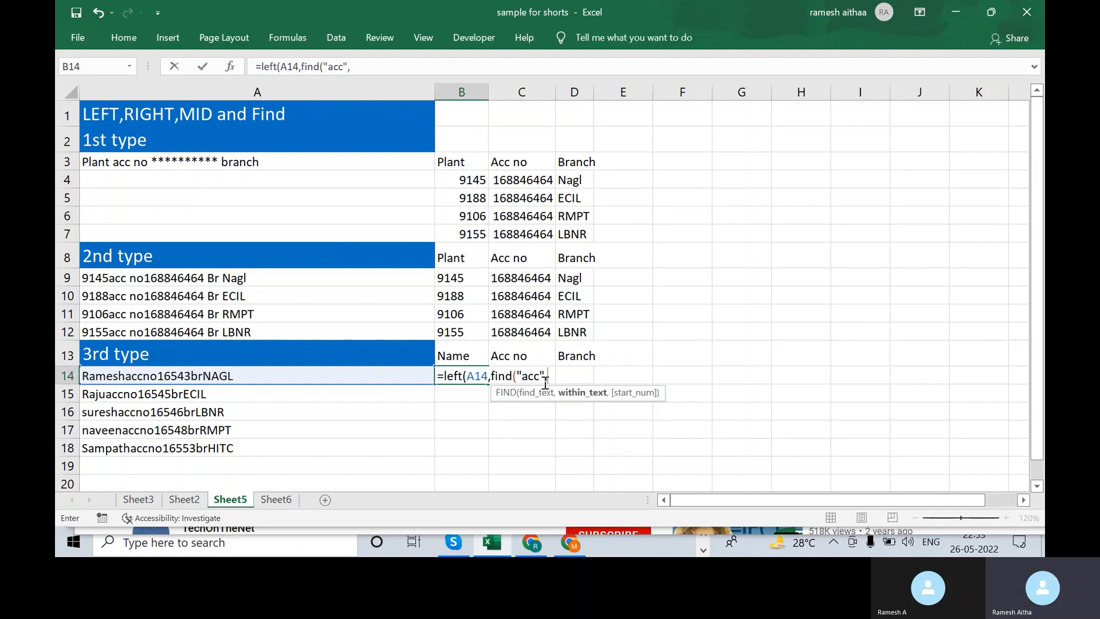
{"action": "left_click", "coordinate": [319, 380]}
{"action": "type", "text": ",1"}
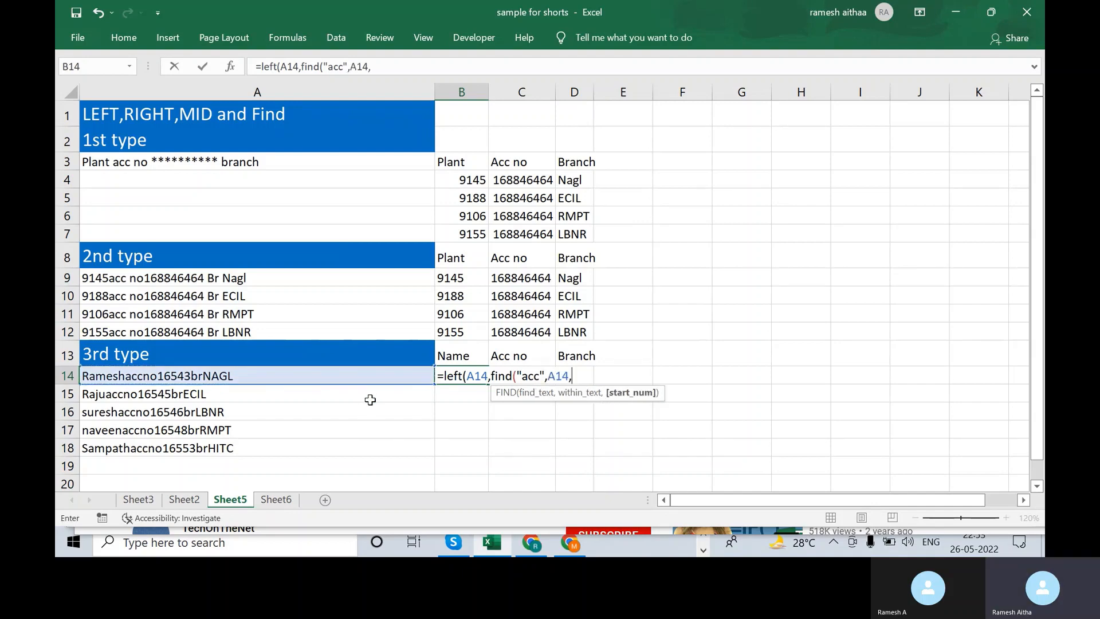
{"action": "type", "text": ")-"}
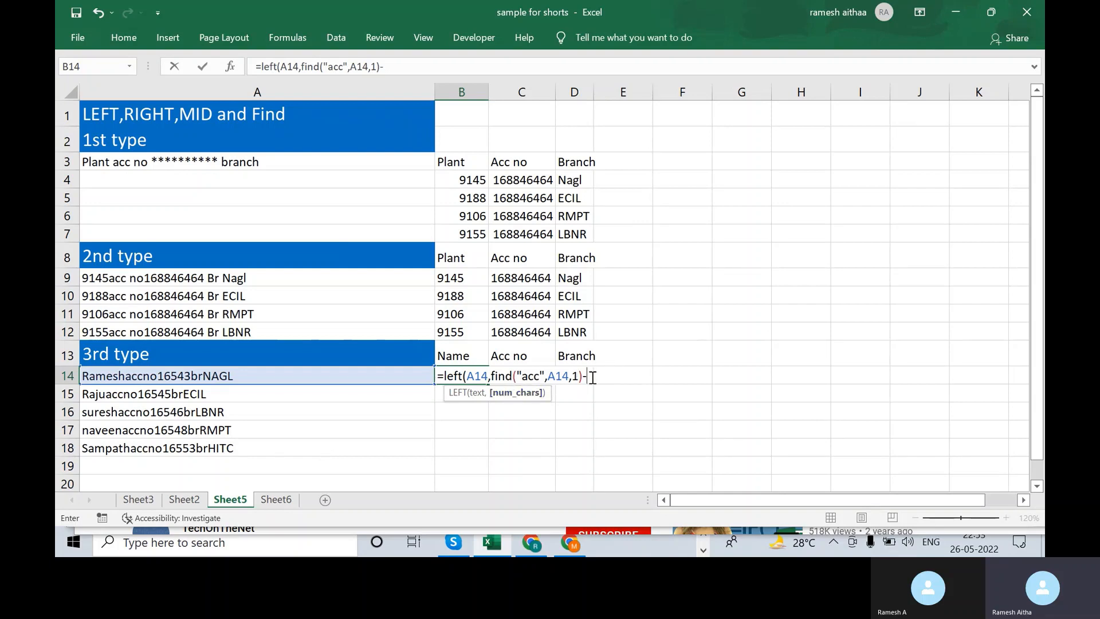
{"action": "type", "text": "1"}
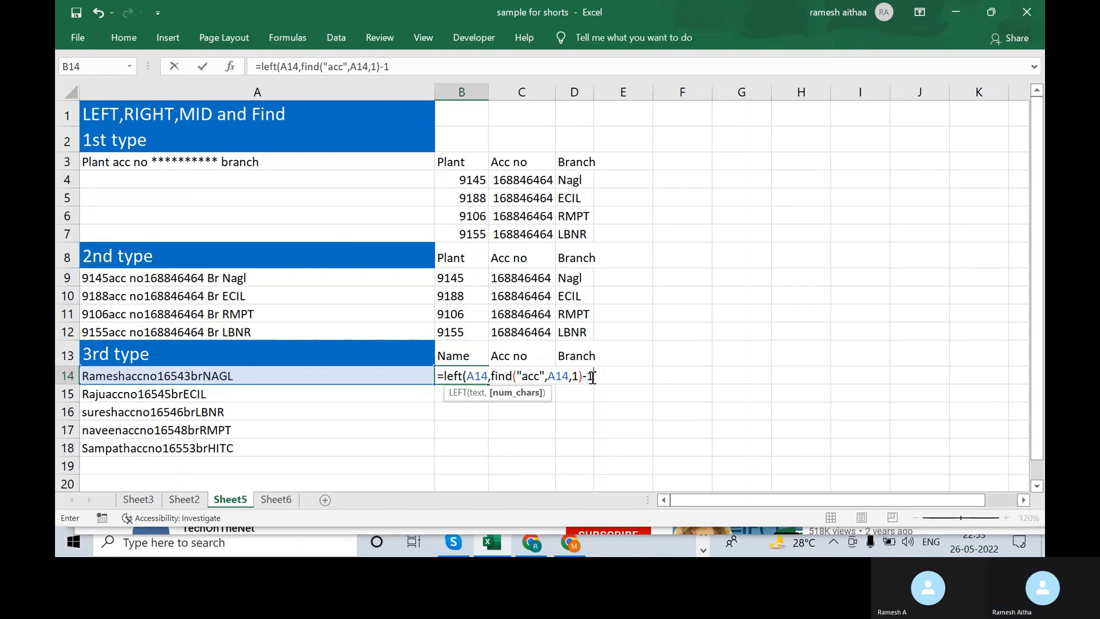
{"action": "type", "text": ")"}
{"action": "key", "text": "Return"}
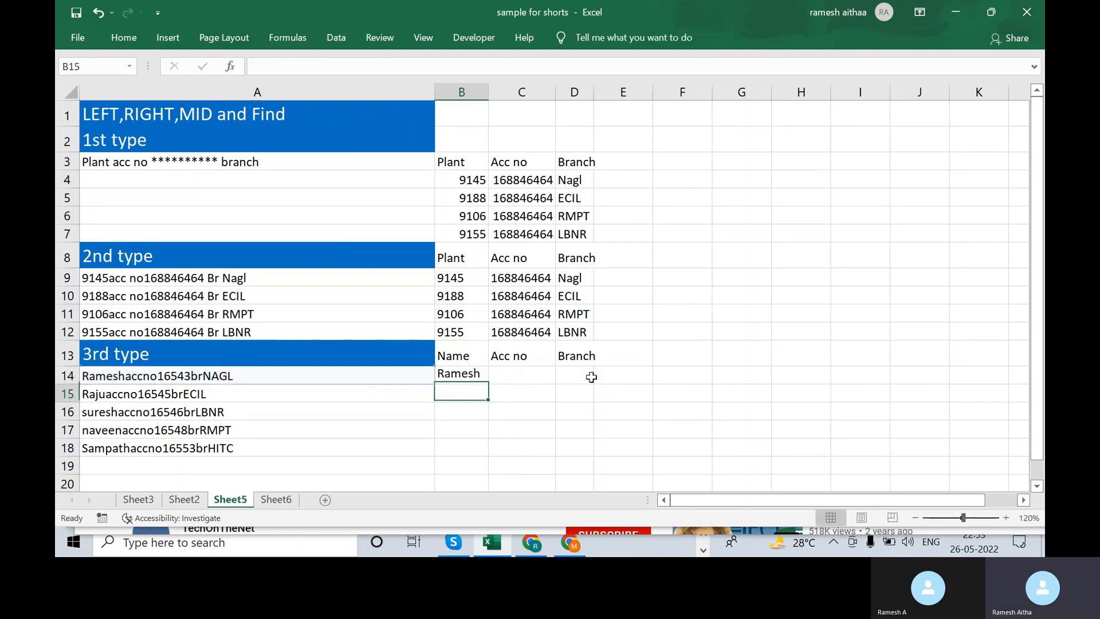
- Fill the name formula down B14:B18 so every row shows its name
{"action": "key", "text": "Up"}
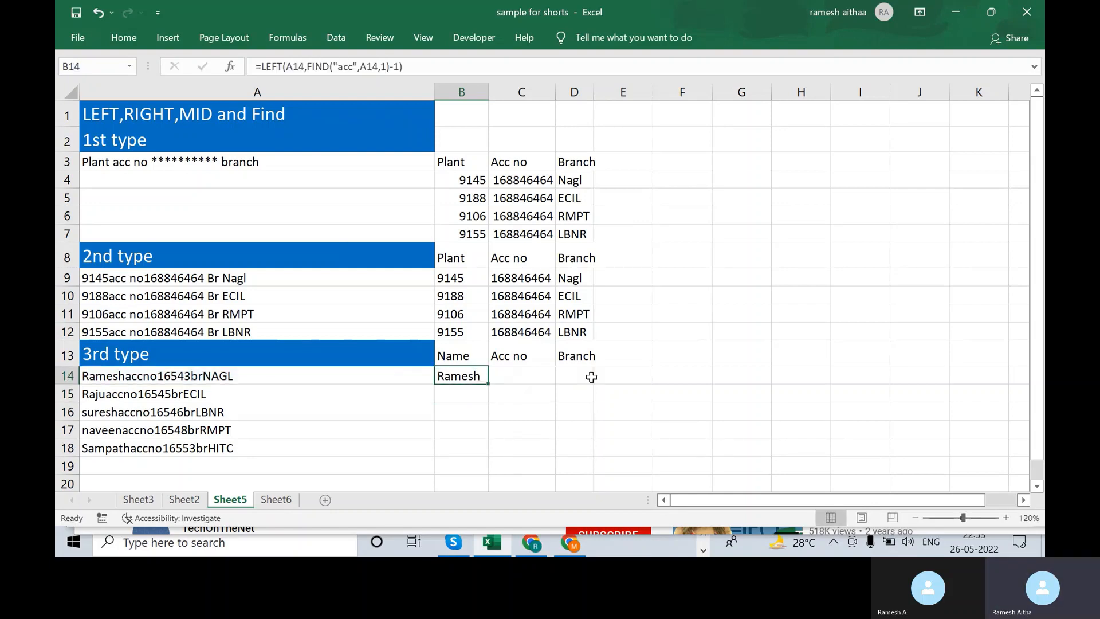
{"action": "key", "text": "shift+Down"}
{"action": "key", "text": "shift+Down"}
{"action": "key", "text": "shift+Down"}
{"action": "key", "text": "shift+Down"}
{"action": "key", "text": "ctrl+d"}
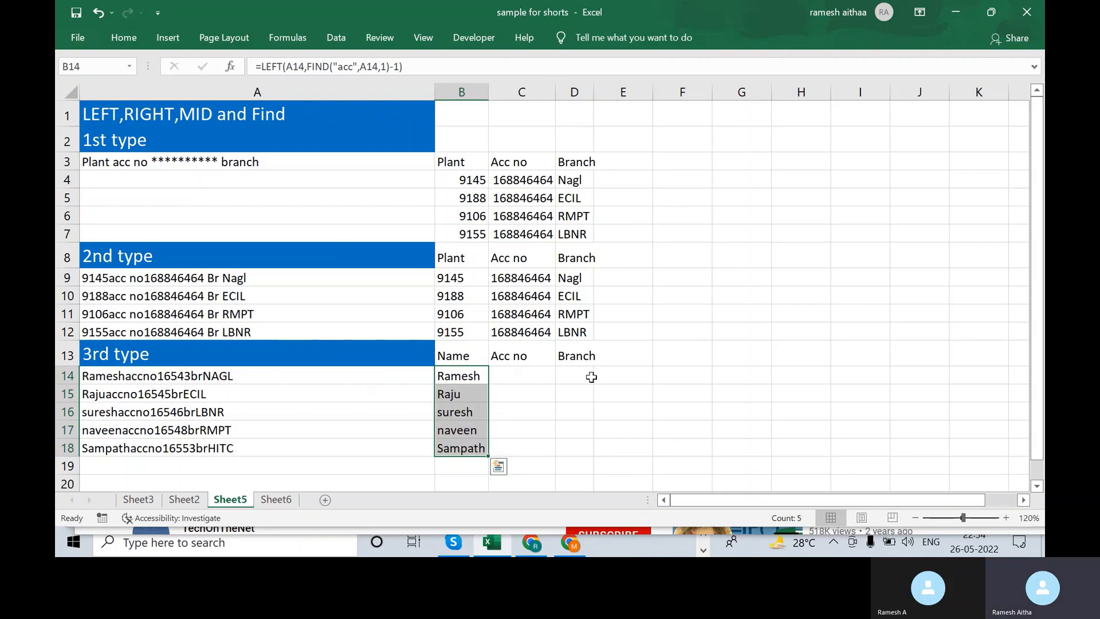
{"action": "key", "text": "Down"}
{"action": "key", "text": "Down"}
{"action": "key", "text": "Down"}
{"action": "key", "text": "Down"}
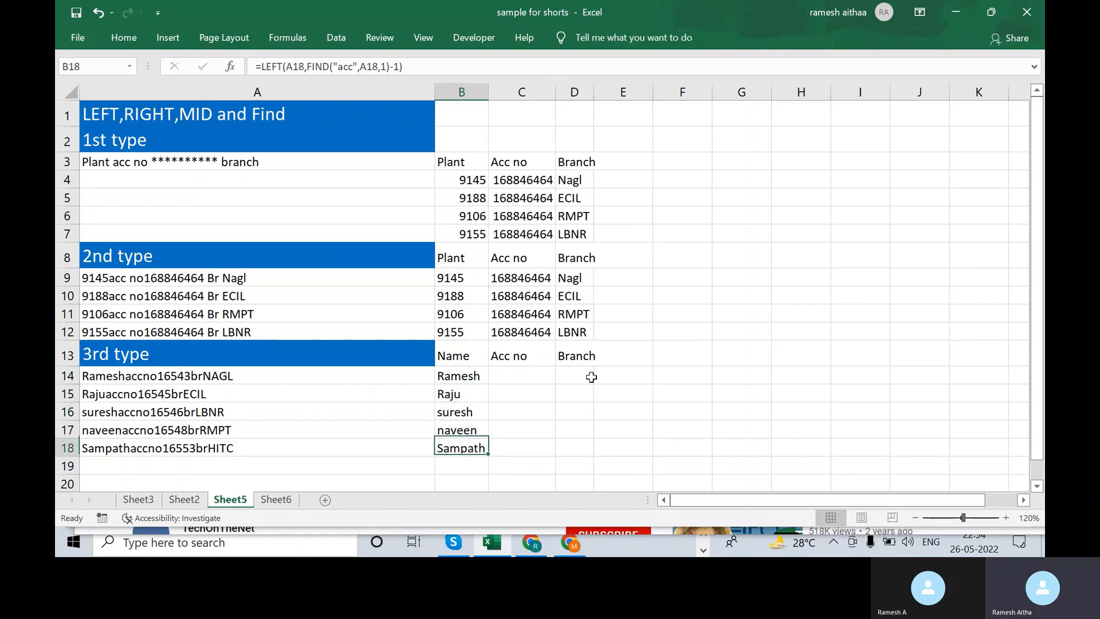
{"action": "key", "text": "Right"}
{"action": "key", "text": "Up"}
{"action": "key", "text": "Up"}
{"action": "key", "text": "Up"}
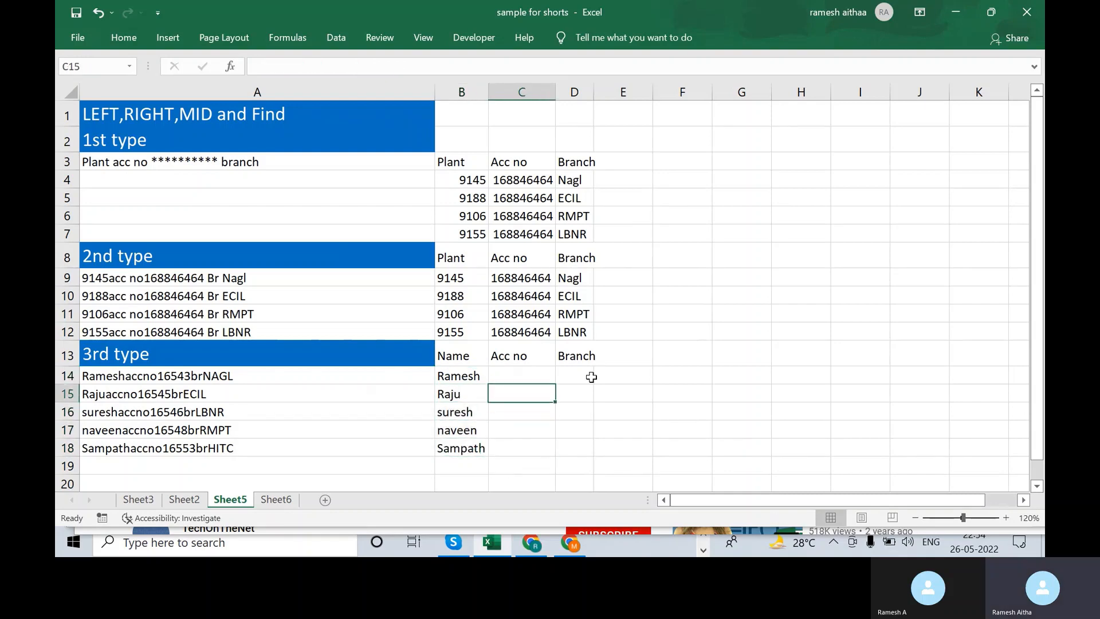
{"action": "key", "text": "Left"}
{"action": "key", "text": "Up"}
{"action": "key", "text": "shift+Down"}
{"action": "key", "text": "shift+Down"}
{"action": "key", "text": "shift+Down"}
{"action": "key", "text": "shift+Down"}
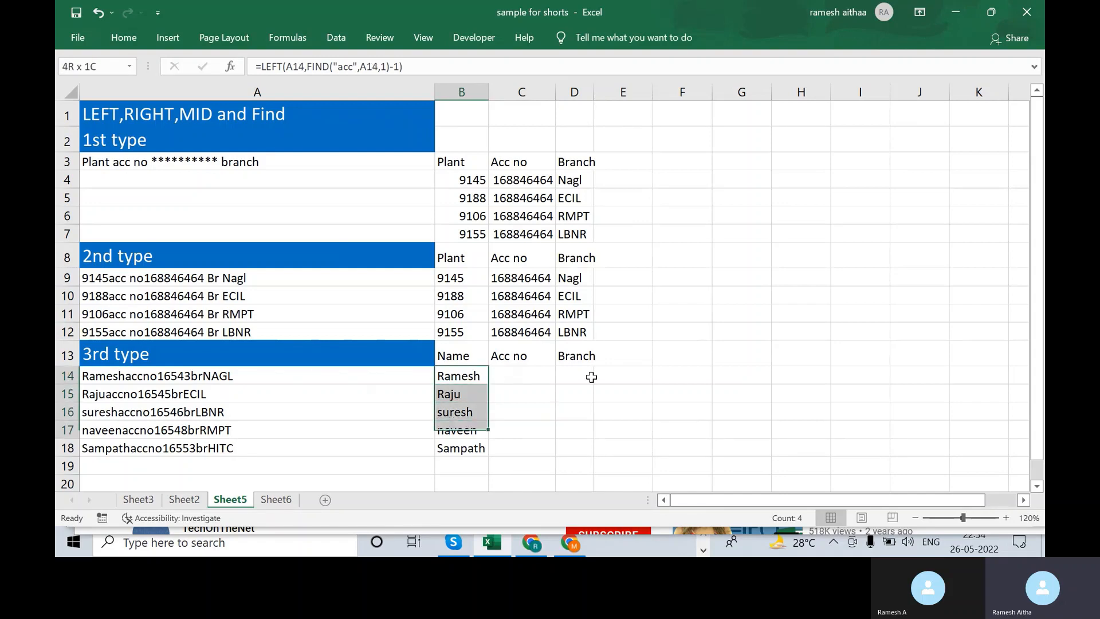
{"action": "key", "text": "Right"}
{"action": "type", "text": "="}
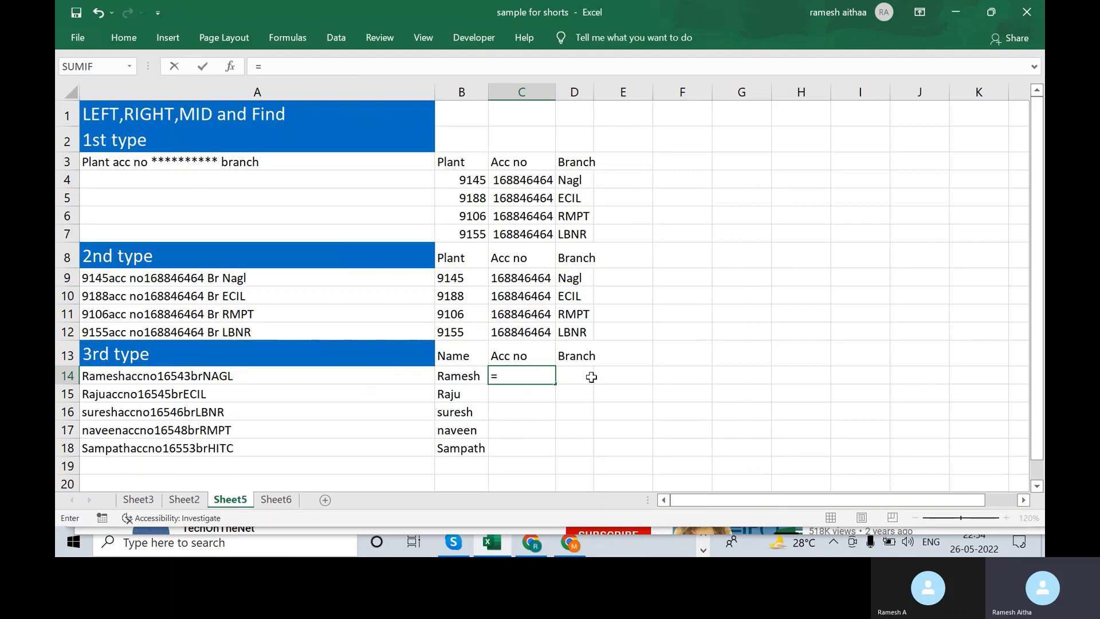
- Enter the MID formula in C14 extracting the 5-digit account number after "no"
{"action": "type", "text": "find"}
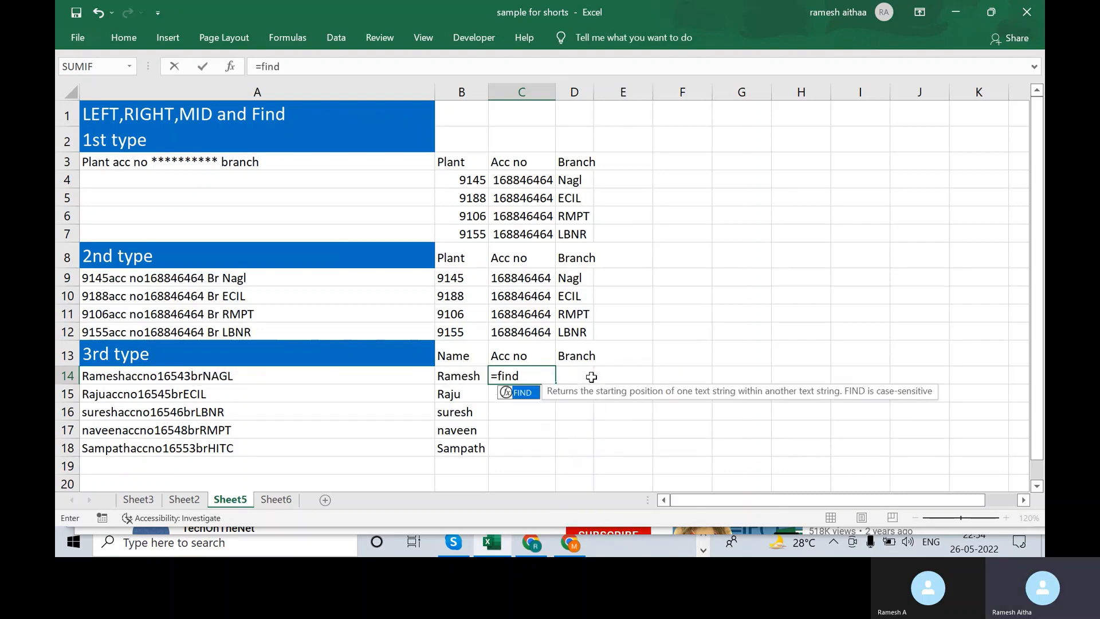
{"action": "key", "text": "BackSpace"}
{"action": "key", "text": "BackSpace"}
{"action": "key", "text": "BackSpace"}
{"action": "key", "text": "BackSpace"}
{"action": "type", "text": "m"}
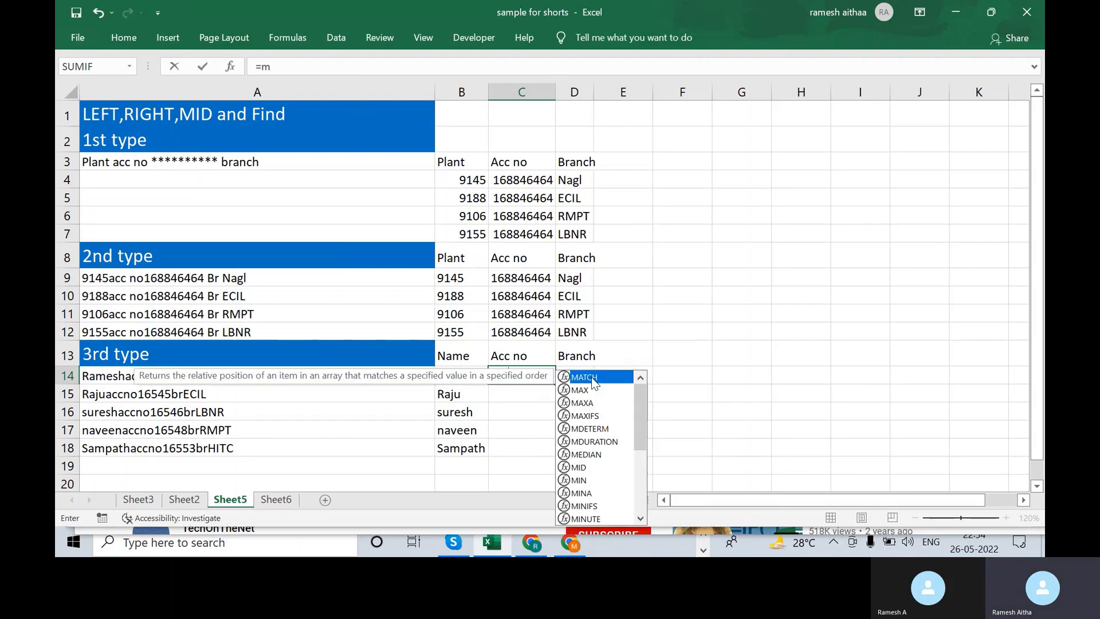
{"action": "type", "text": "id("}
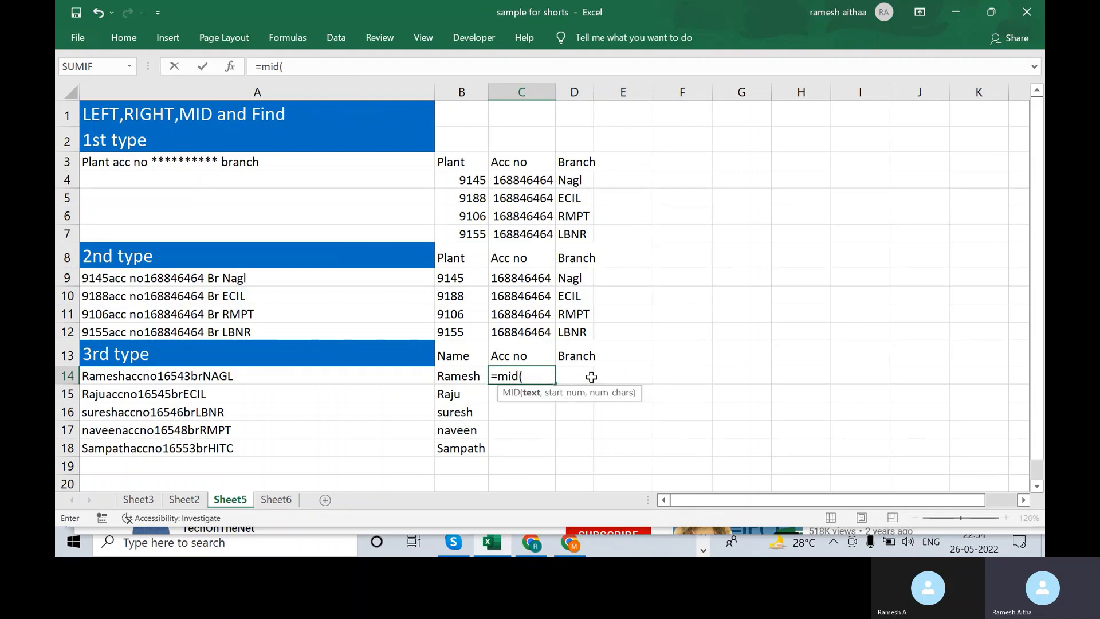
{"action": "left_click", "coordinate": [335, 372]}
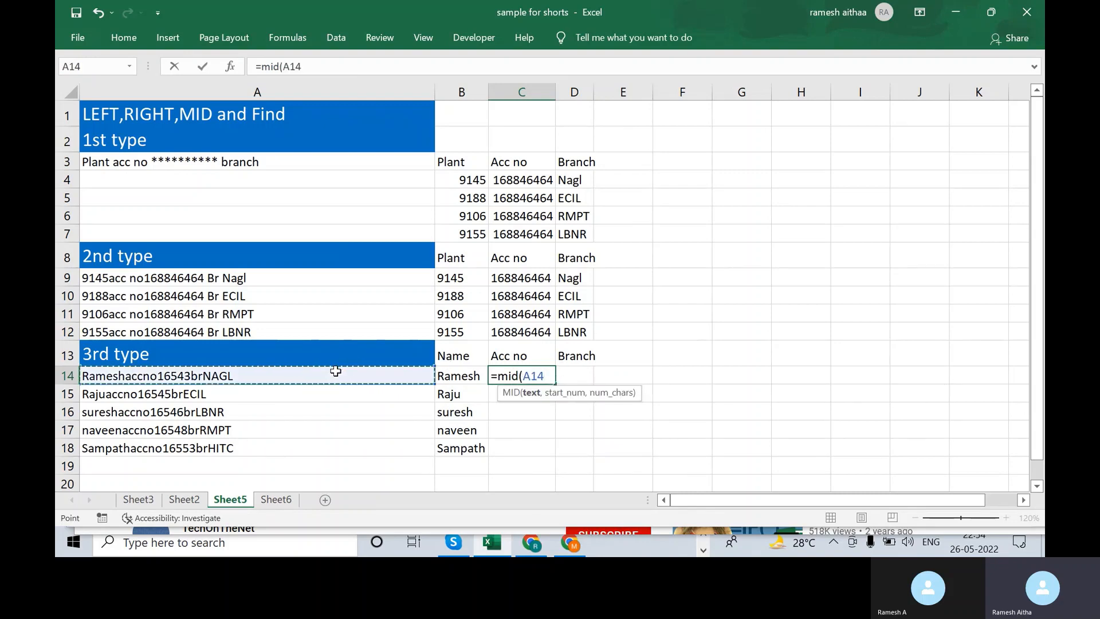
{"action": "type", "text": ","}
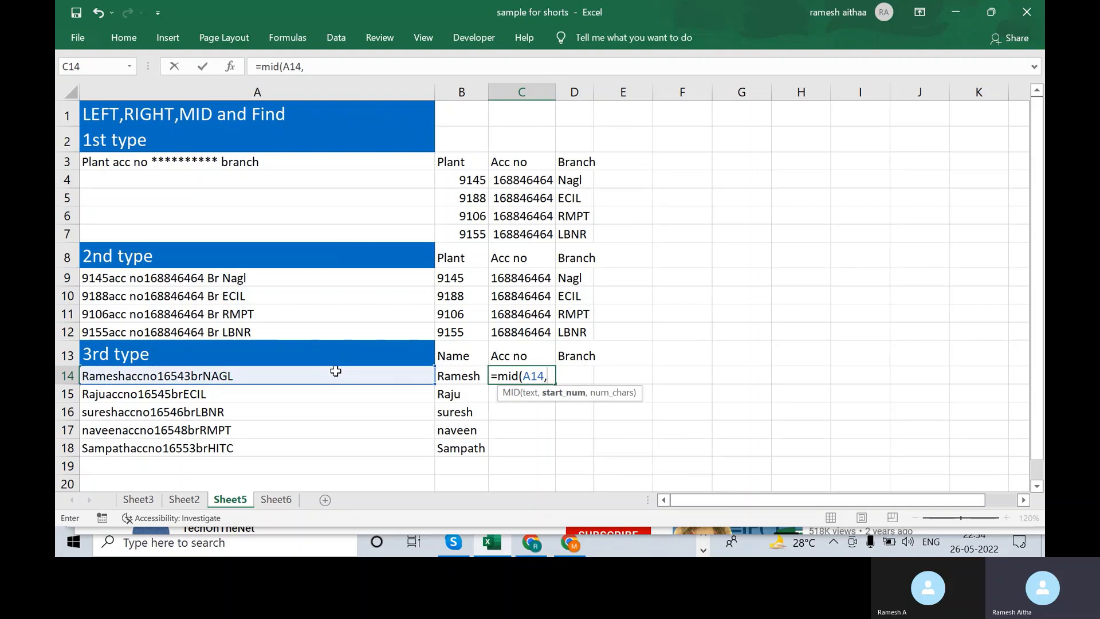
{"action": "type", "text": "find"}
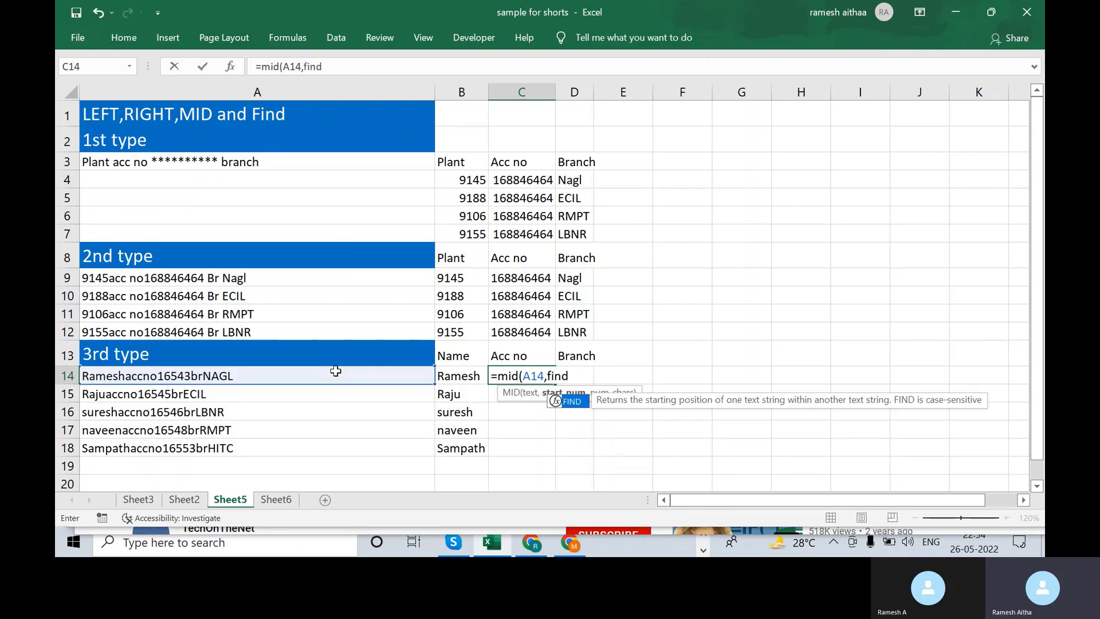
{"action": "type", "text": "("}
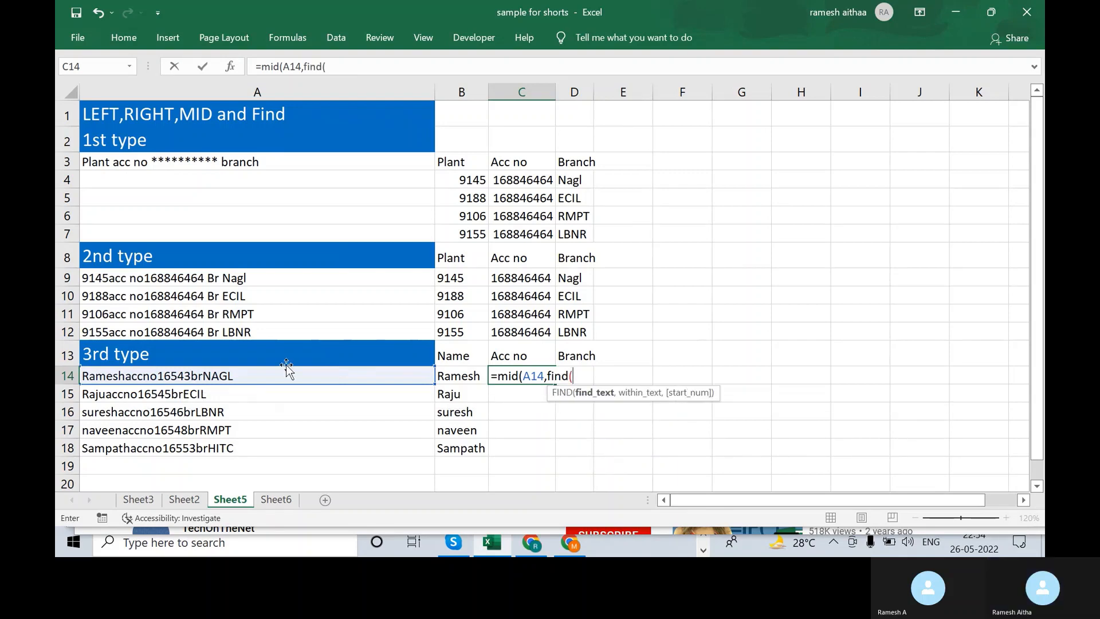
{"action": "type", "text": "\"n"}
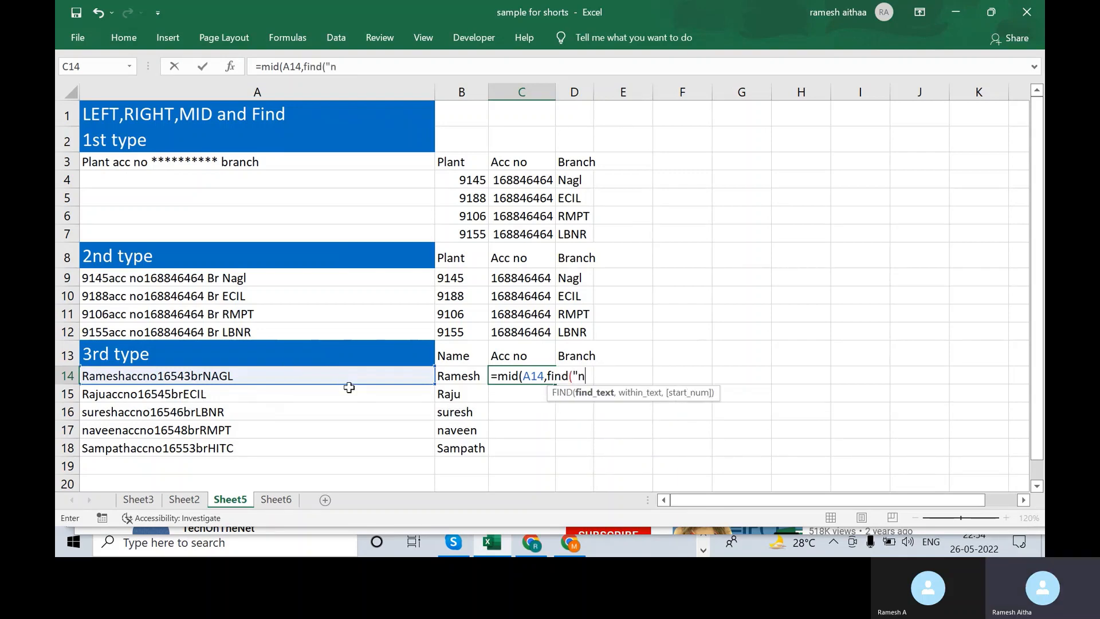
{"action": "type", "text": "o\","}
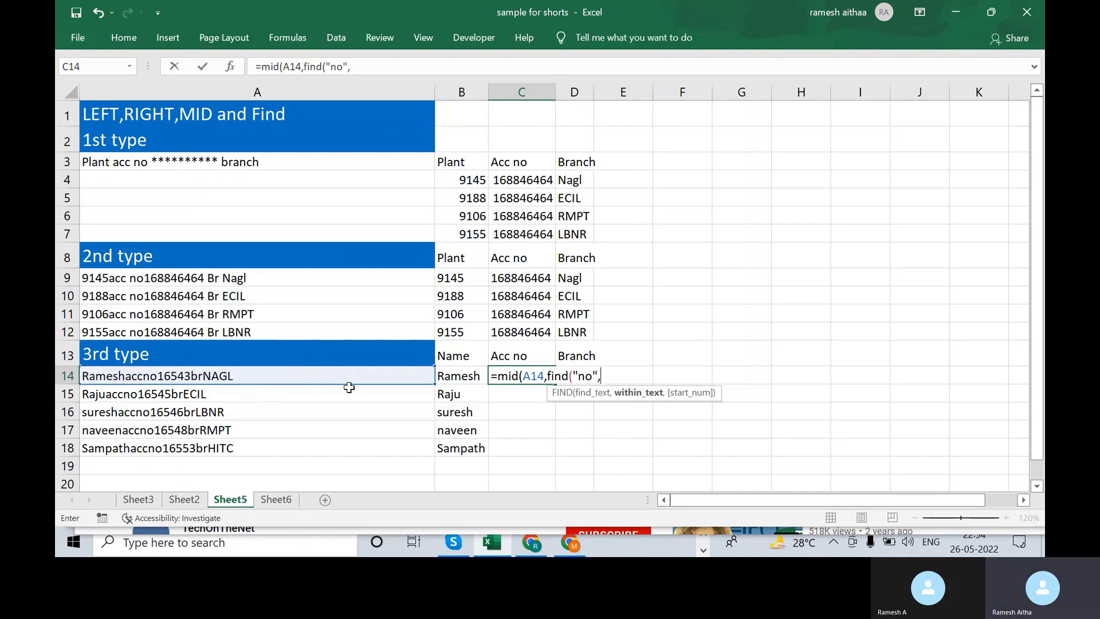
{"action": "left_click", "coordinate": [293, 373]}
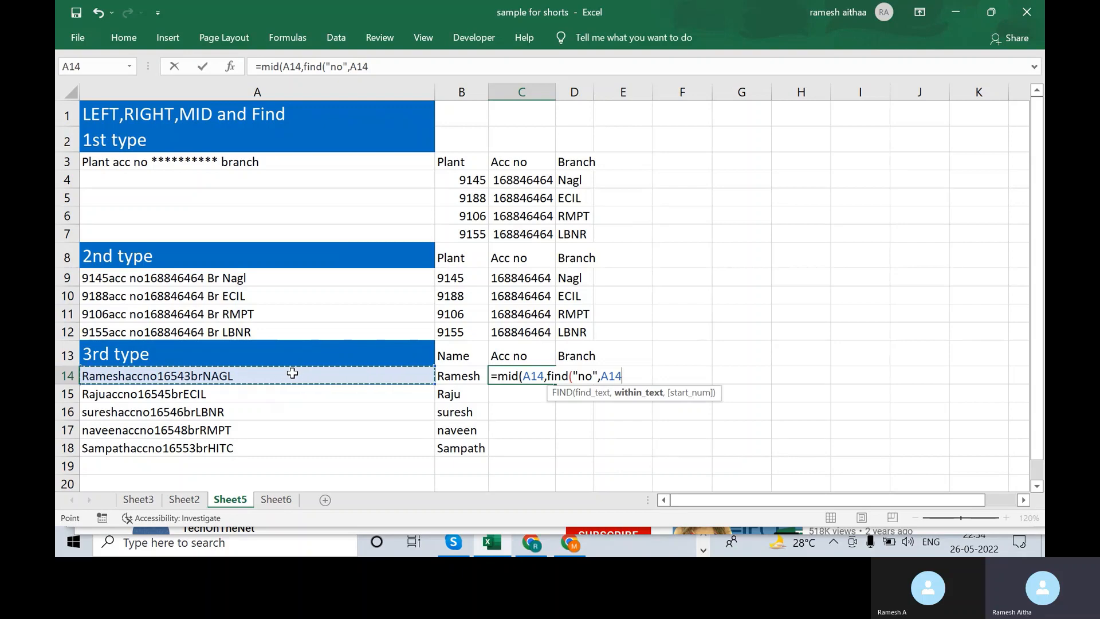
{"action": "type", "text": ",1"}
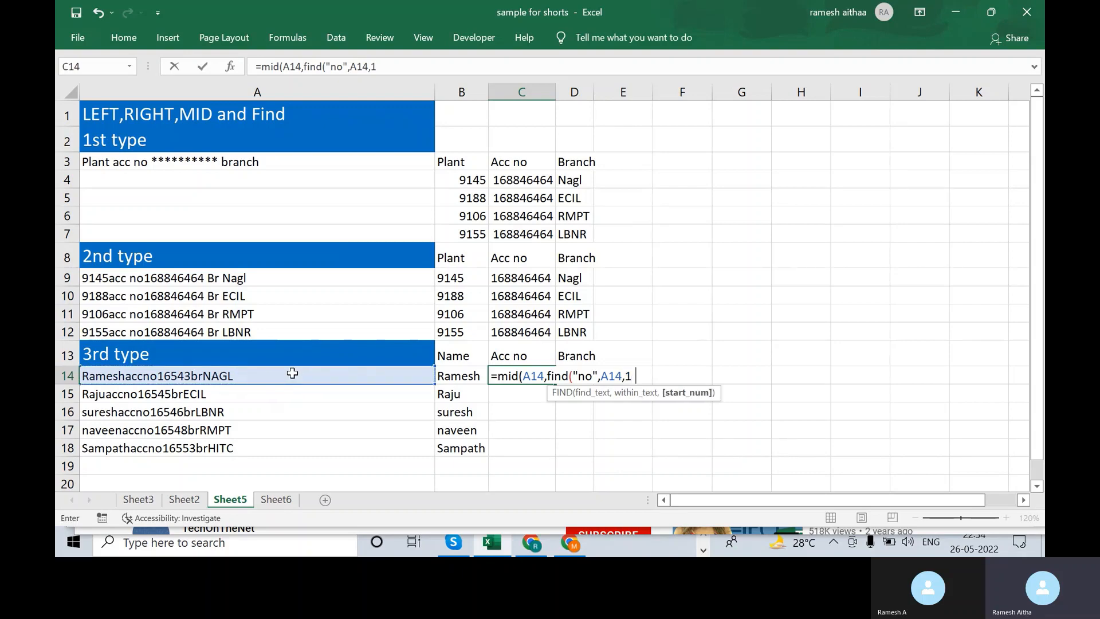
{"action": "type", "text": ")"}
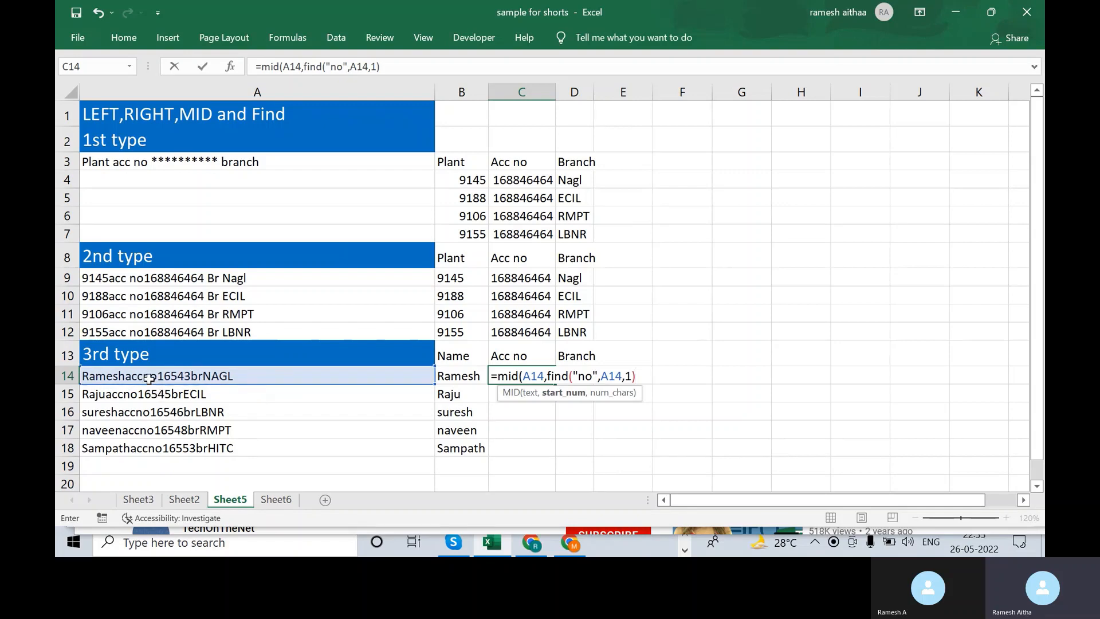
{"action": "type", "text": "+3,"}
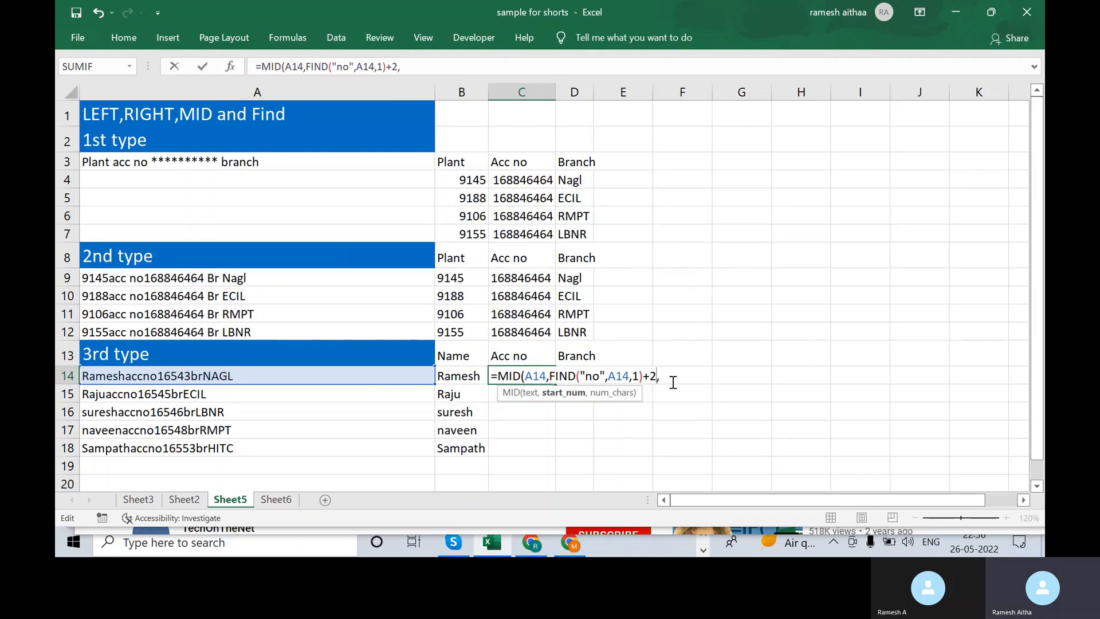
{"action": "key", "text": "Right"}
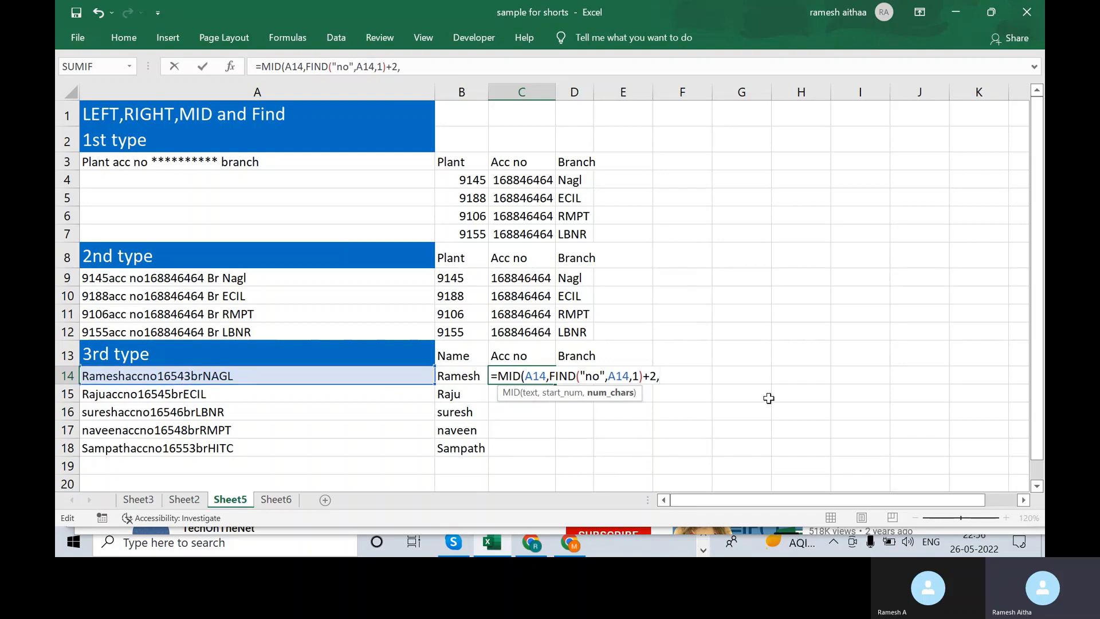
{"action": "type", "text": "5)"}
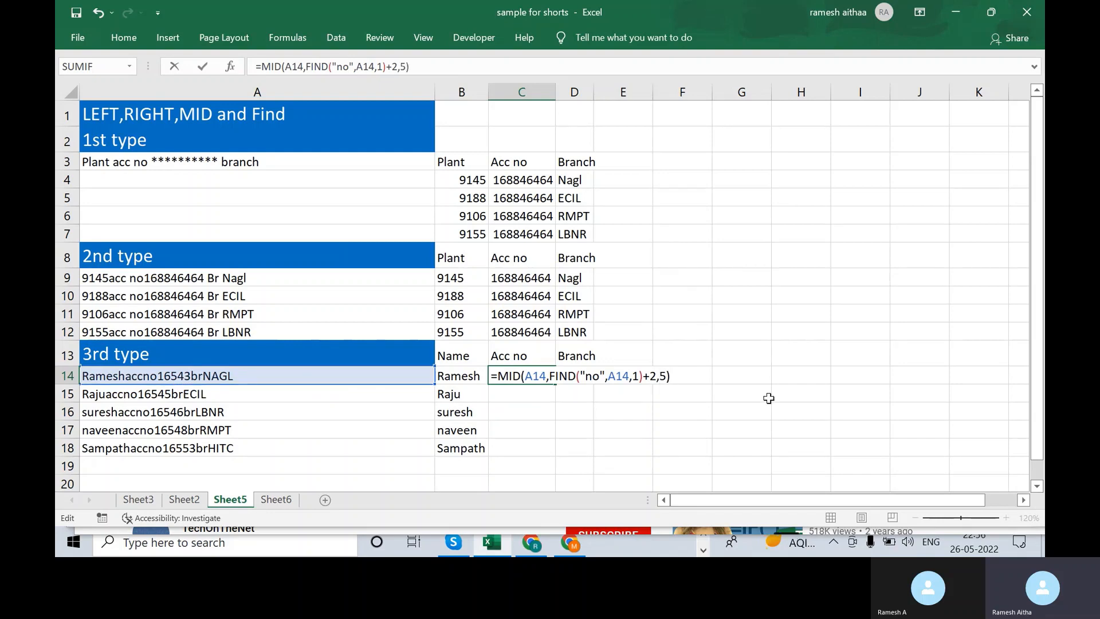
{"action": "key", "text": "Return"}
- Fill the account-number formula down C14:C18, giving 16543 through 16553
{"action": "key", "text": "Up"}
{"action": "key", "text": "Left"}
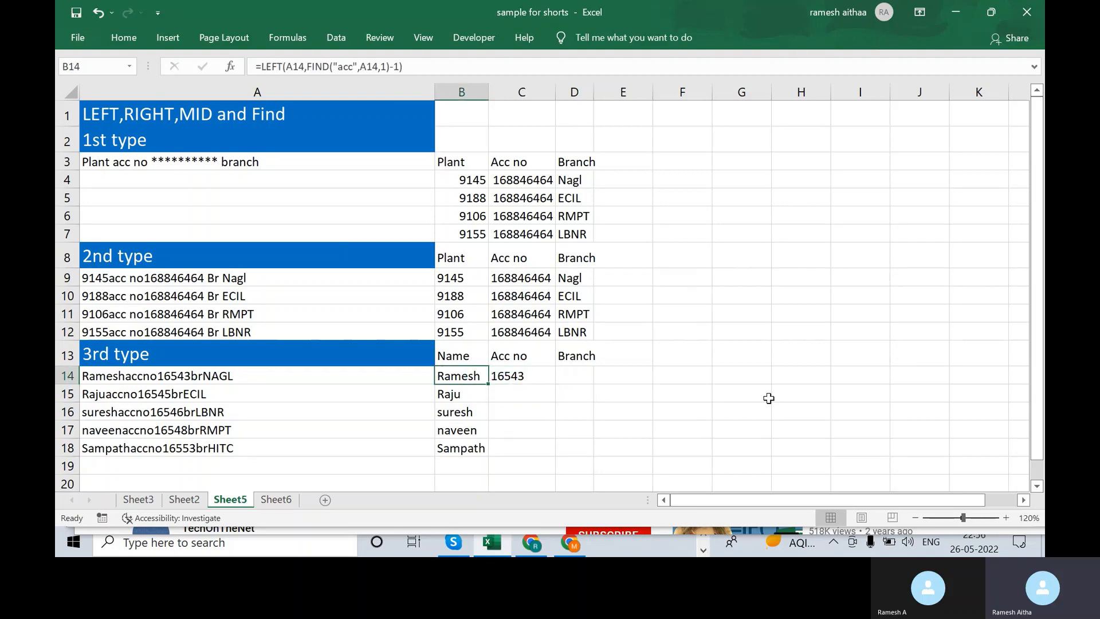
{"action": "key", "text": "ctrl+Down"}
{"action": "key", "text": "Right"}
{"action": "key", "text": "ctrl+shift+Up"}
{"action": "key", "text": "ctrl+d"}
{"action": "key", "text": "Down"}
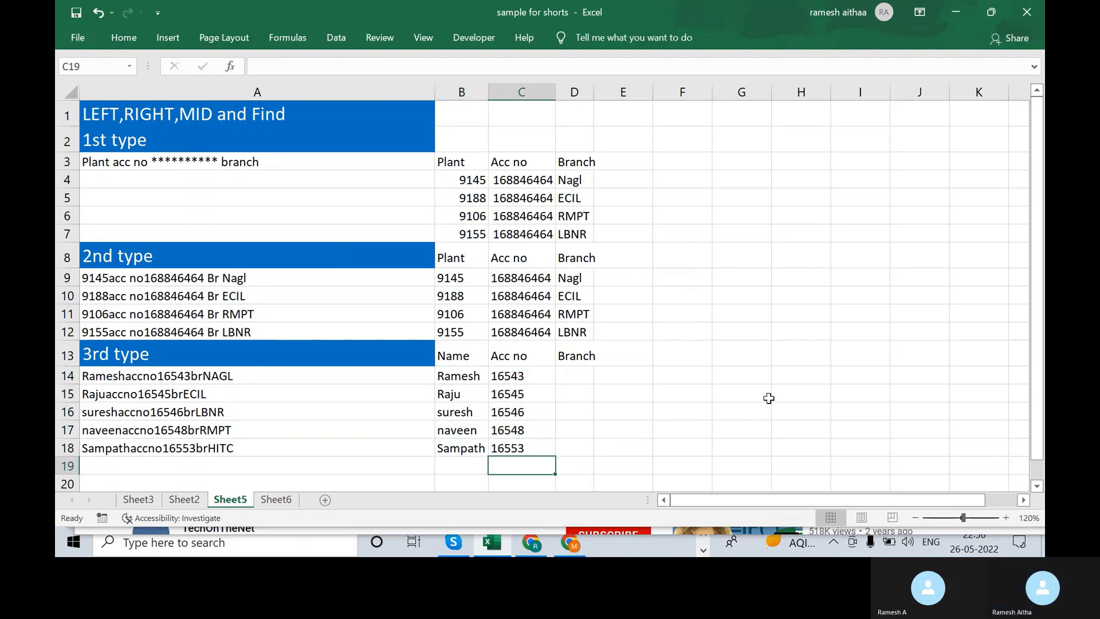
{"action": "key", "text": "Up"}
{"action": "key", "text": "Up"}
{"action": "key", "text": "Up"}
{"action": "key", "text": "Up"}
{"action": "key", "text": "Up"}
{"action": "key", "text": "Right"}
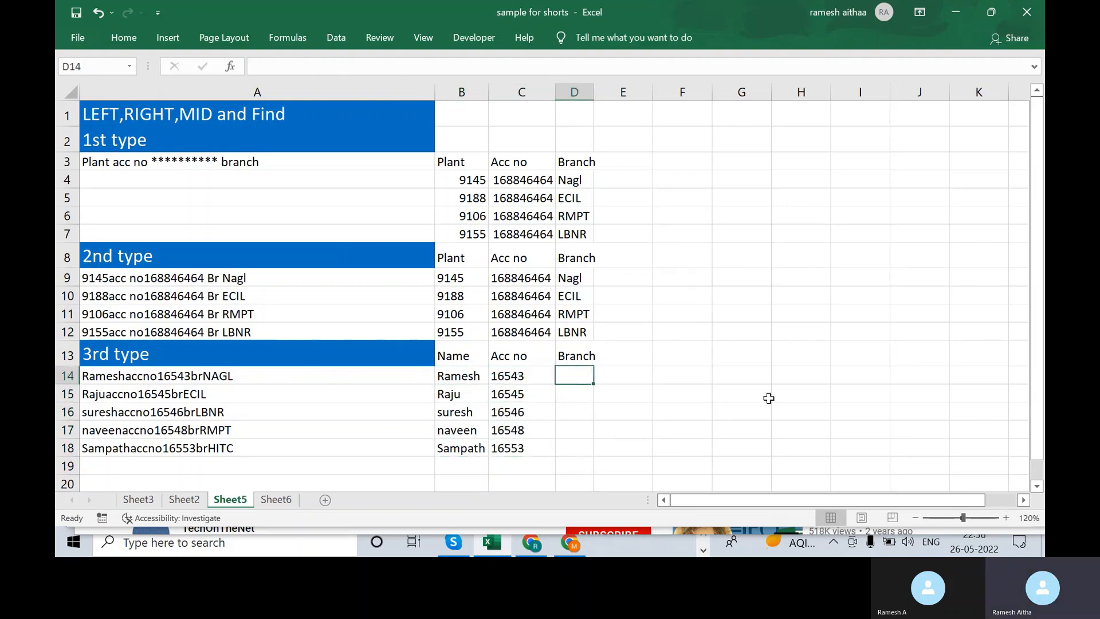
- Abandon the first D14 entry and review B14's Name formula and A14's combined text
{"action": "type", "text": "="}
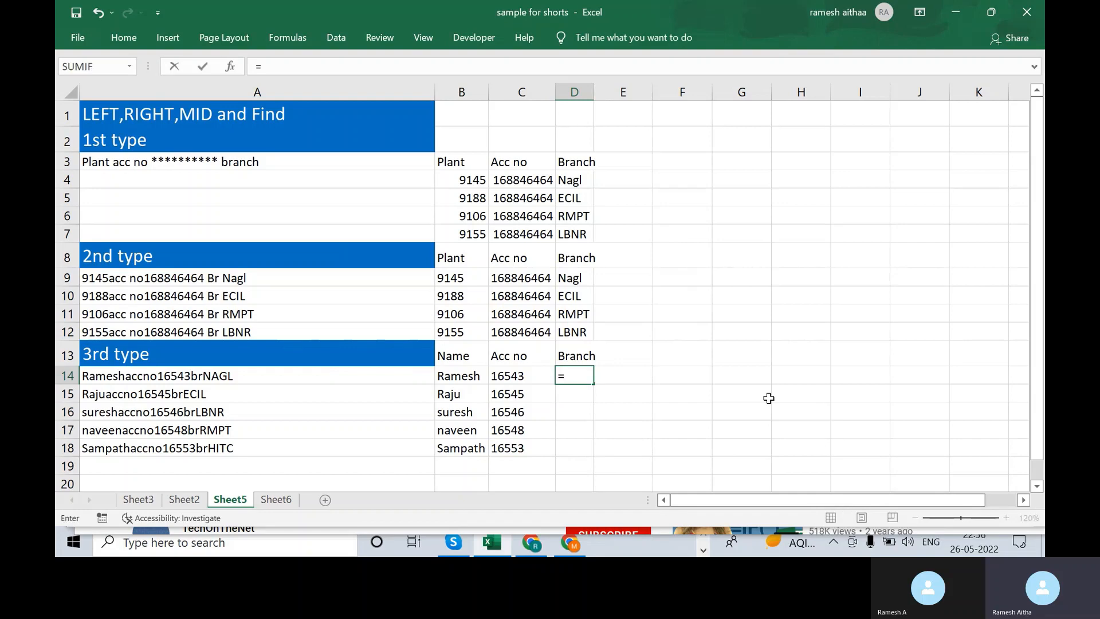
{"action": "type", "text": "l"}
{"action": "key", "text": "BackSpace"}
{"action": "key", "text": "Escape"}
{"action": "left_click", "coordinate": [474, 376]}
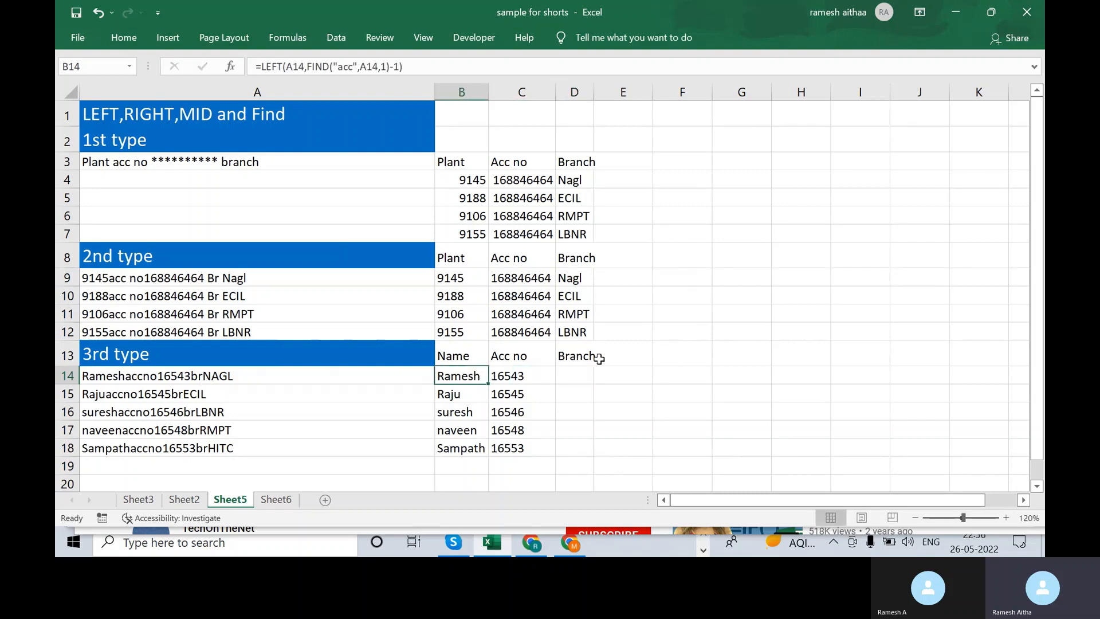
{"action": "left_click", "coordinate": [250, 376]}
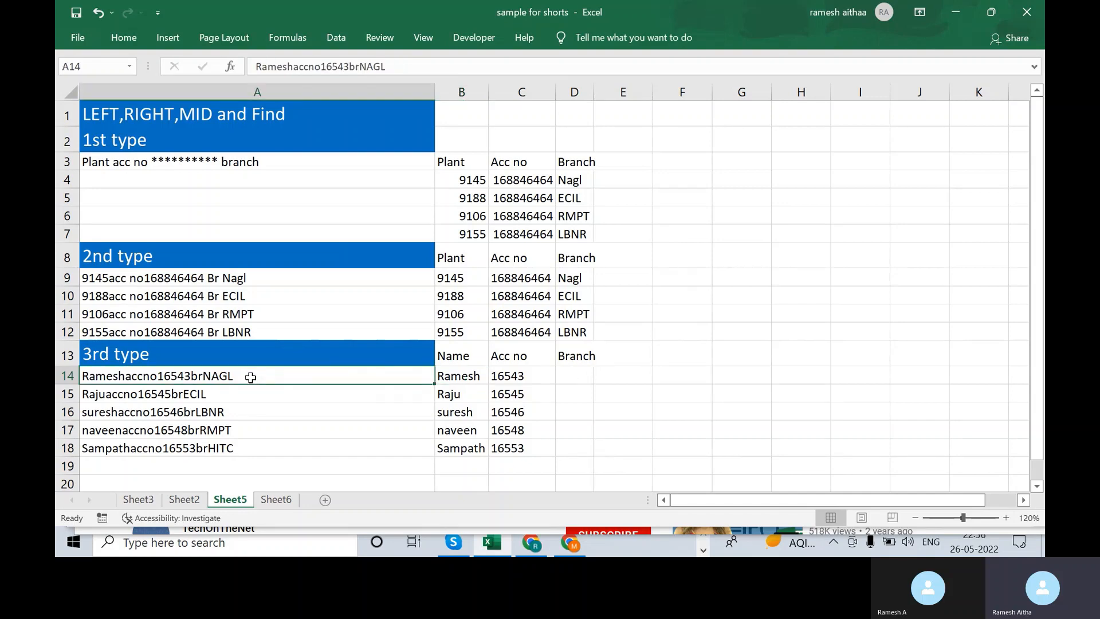
- Enter =RIGHT(A14,4) in D14 so it shows the branch NAGL
{"action": "left_click", "coordinate": [565, 375]}
{"action": "type", "text": "=l"}
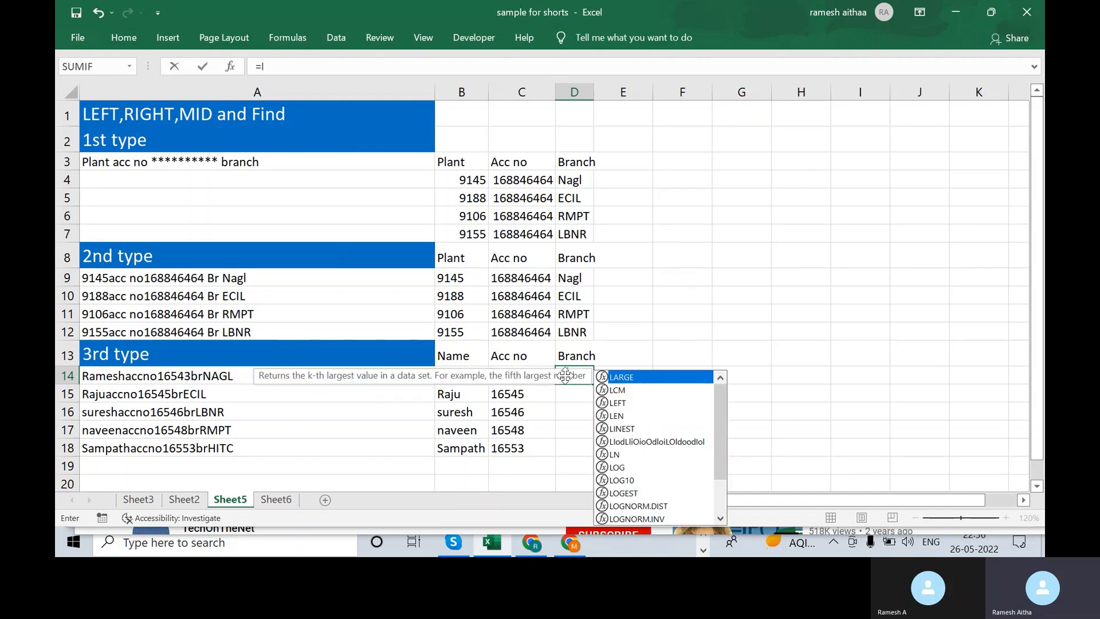
{"action": "type", "text": "eft("}
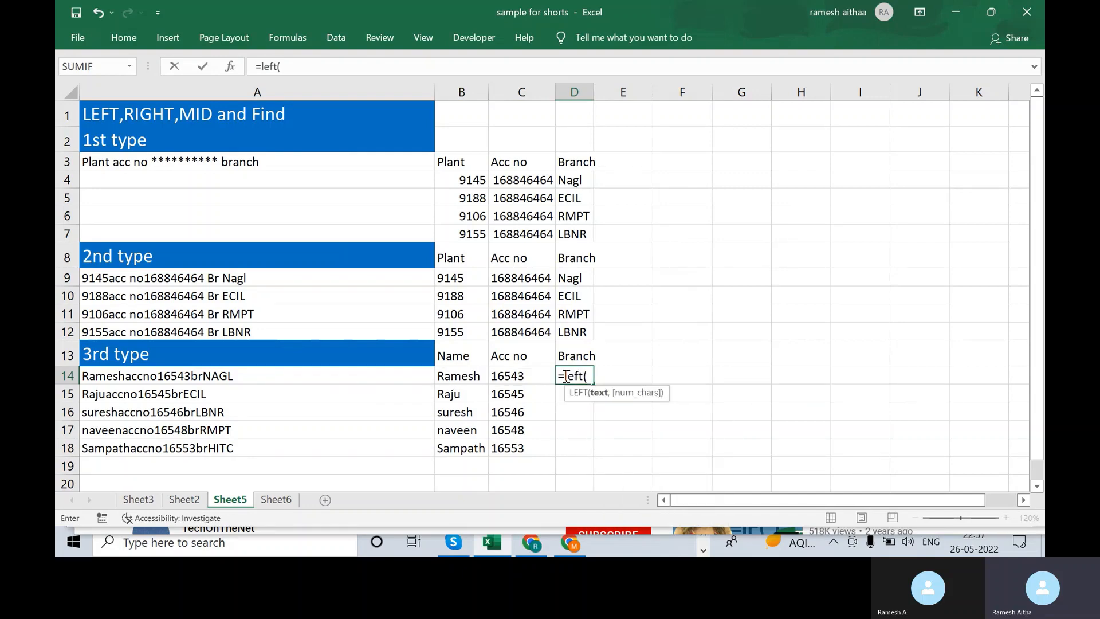
{"action": "key", "text": "Left"}
{"action": "key", "text": "Left"}
{"action": "key", "text": "Left"}
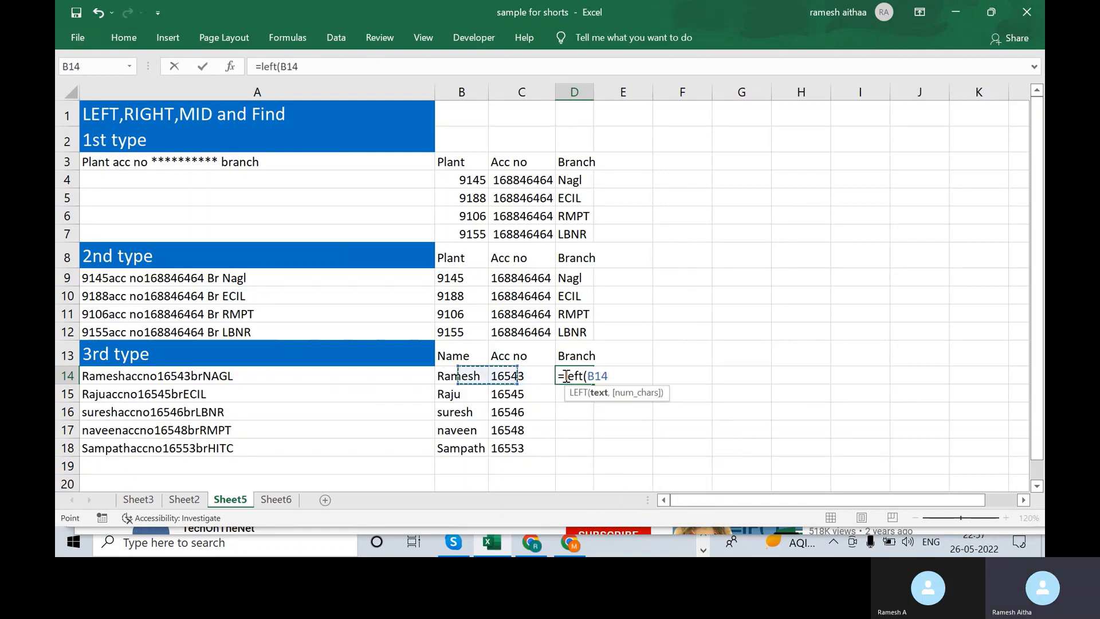
{"action": "type", "text": ","}
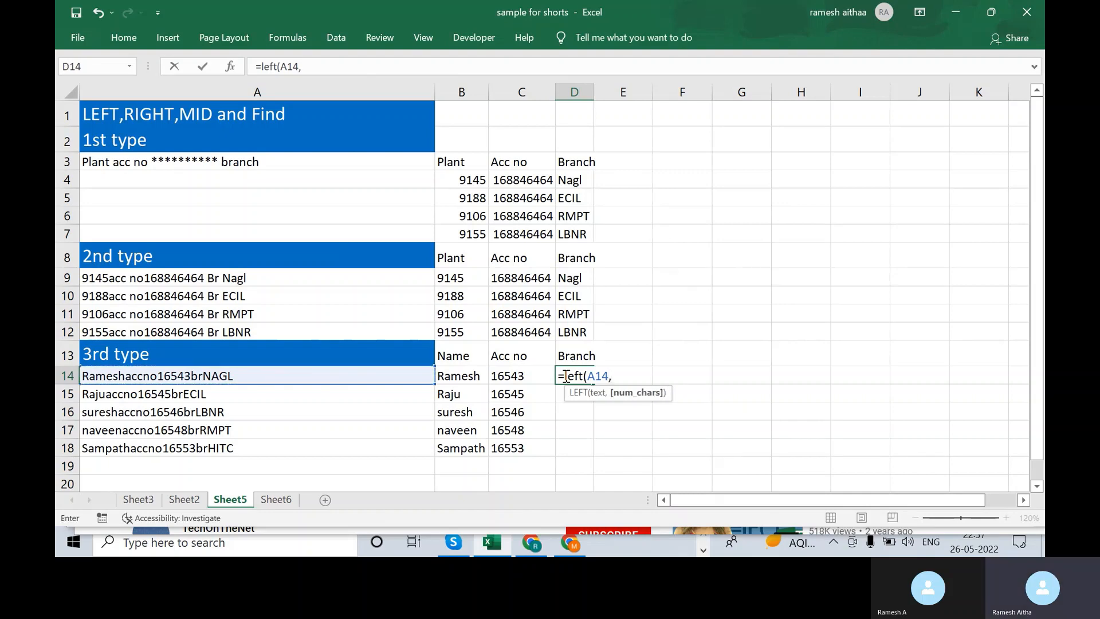
{"action": "key", "text": "BackSpace"}
{"action": "key", "text": "BackSpace"}
{"action": "key", "text": "BackSpace"}
{"action": "key", "text": "BackSpace"}
{"action": "key", "text": "BackSpace"}
{"action": "key", "text": "BackSpace"}
{"action": "key", "text": "BackSpace"}
{"action": "key", "text": "BackSpace"}
{"action": "key", "text": "BackSpace"}
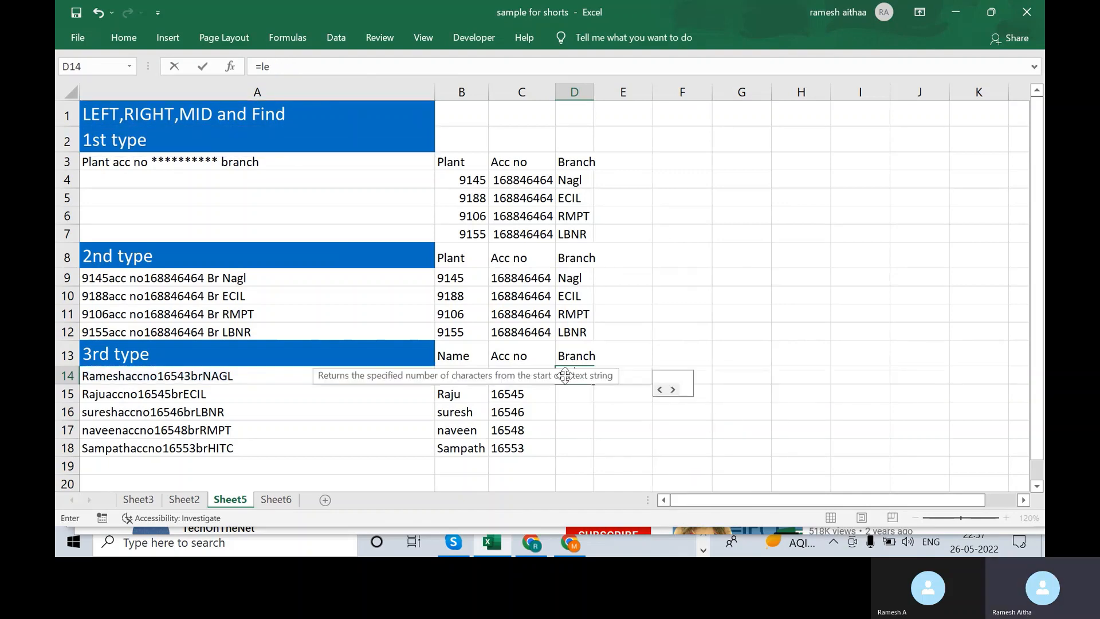
{"action": "type", "text": "right("}
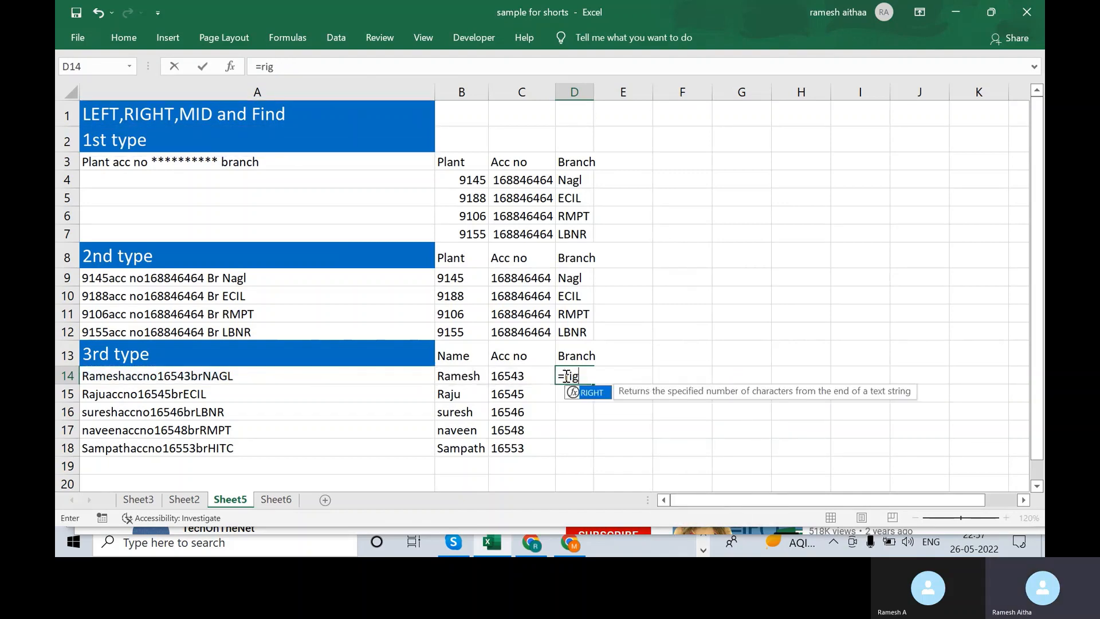
{"action": "key", "text": "Left"}
{"action": "key", "text": "Left"}
{"action": "key", "text": "Left"}
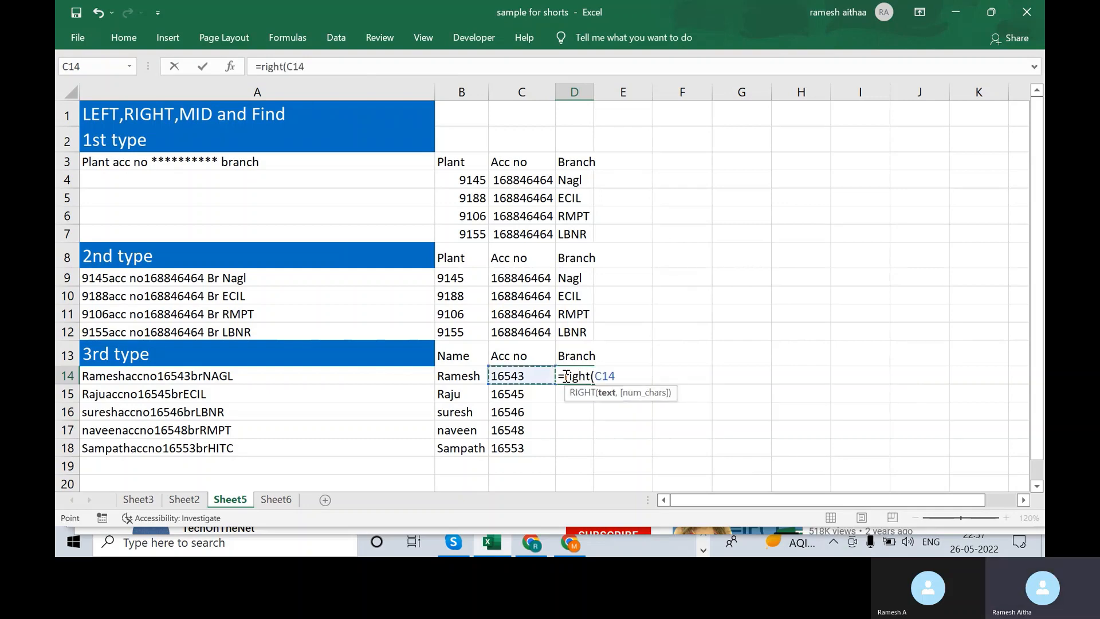
{"action": "type", "text": ",4"}
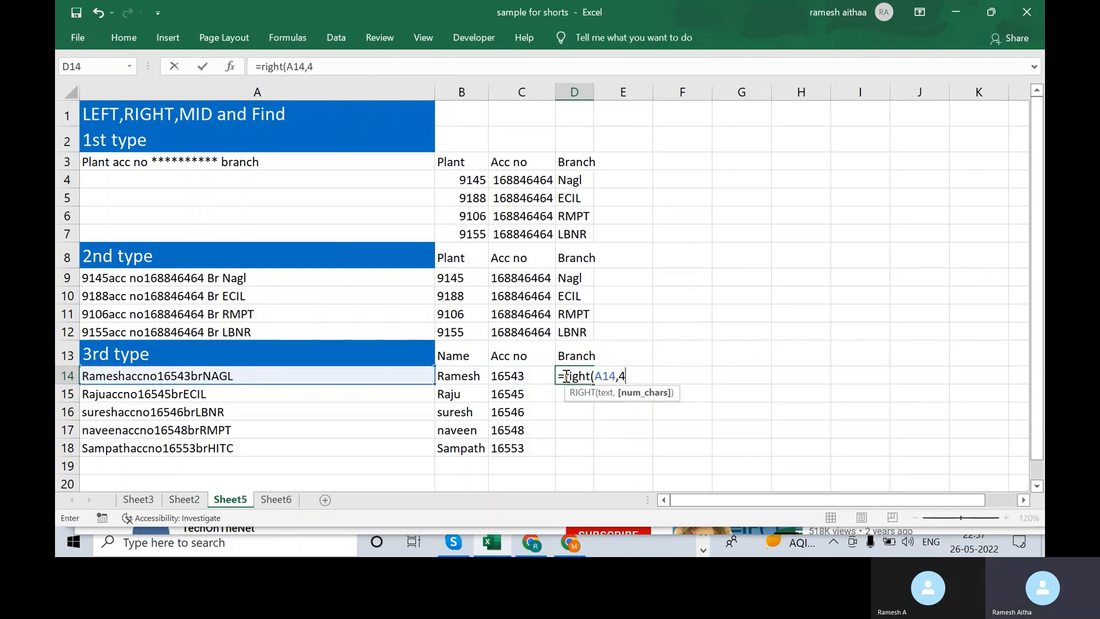
{"action": "type", "text": ")"}
{"action": "key", "text": "Return"}
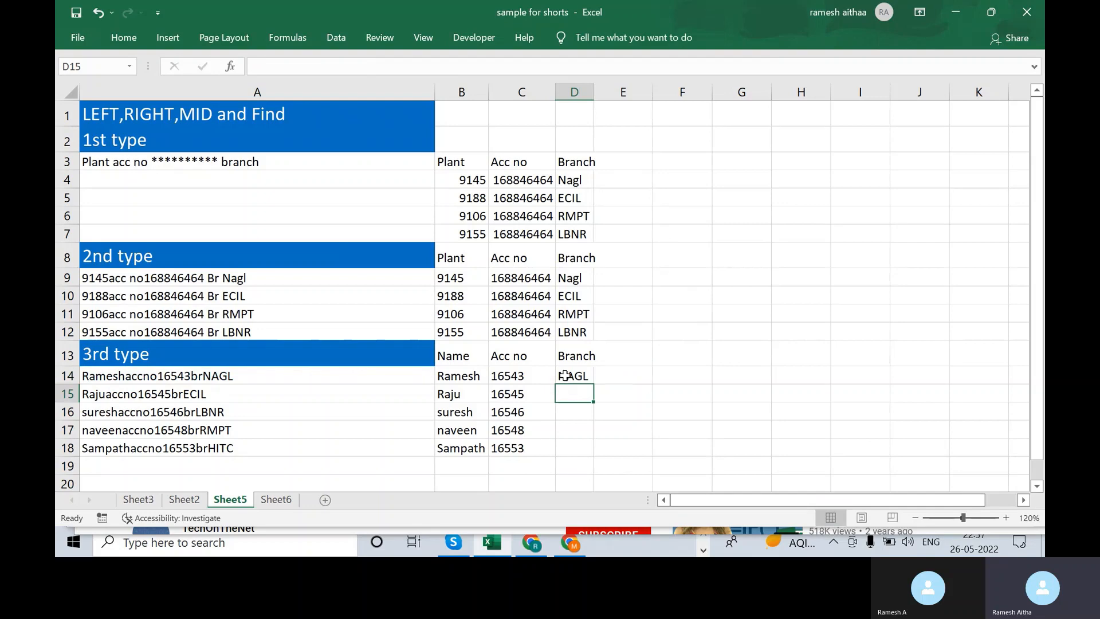
- Fill the Branch formula down D14:D18: NAGL, ECIL, LBNR, RMPT, HITC
{"action": "key", "text": "Up"}
{"action": "key", "text": "shift+Down"}
{"action": "key", "text": "shift+Down"}
{"action": "key", "text": "shift+Down"}
{"action": "key", "text": "shift+Down"}
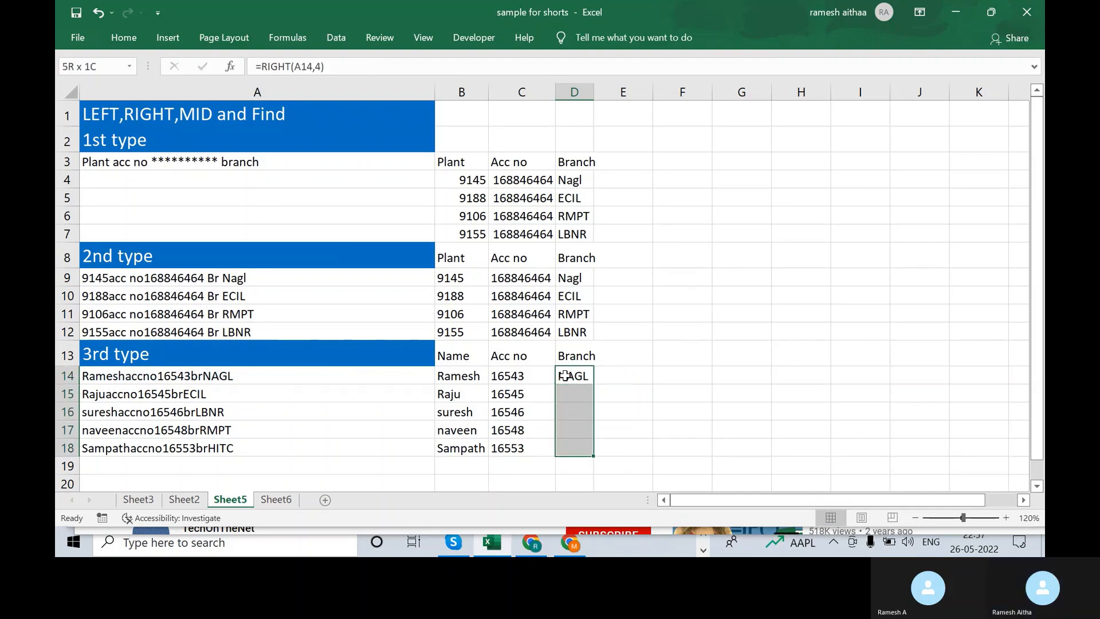
{"action": "key", "text": "ctrl+d"}
{"action": "key", "text": "Down"}
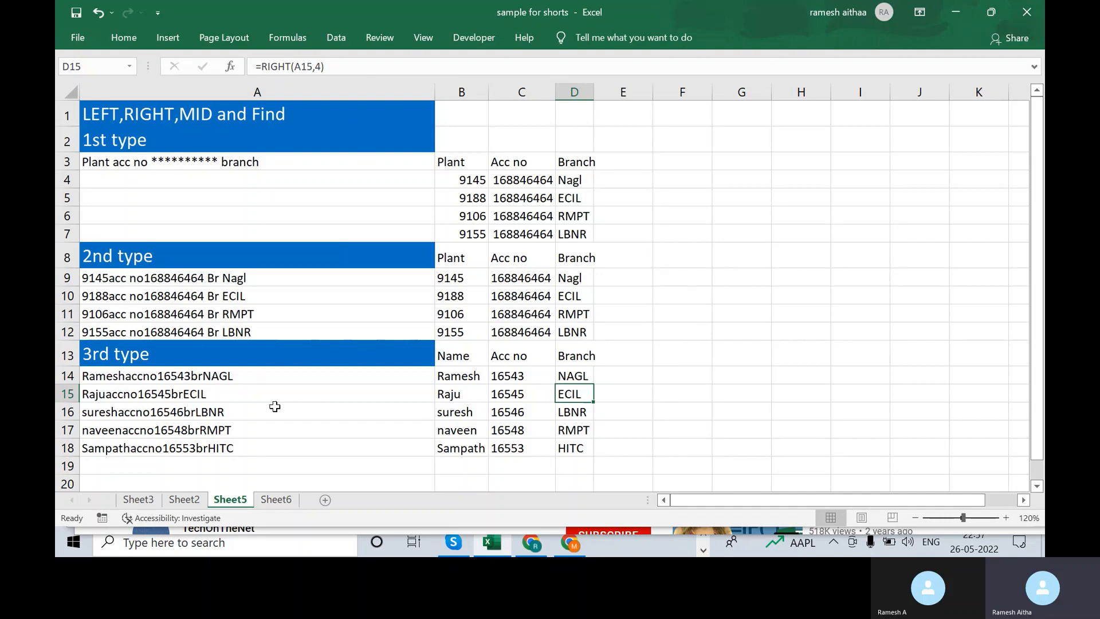
{"action": "left_click", "coordinate": [755, 260]}
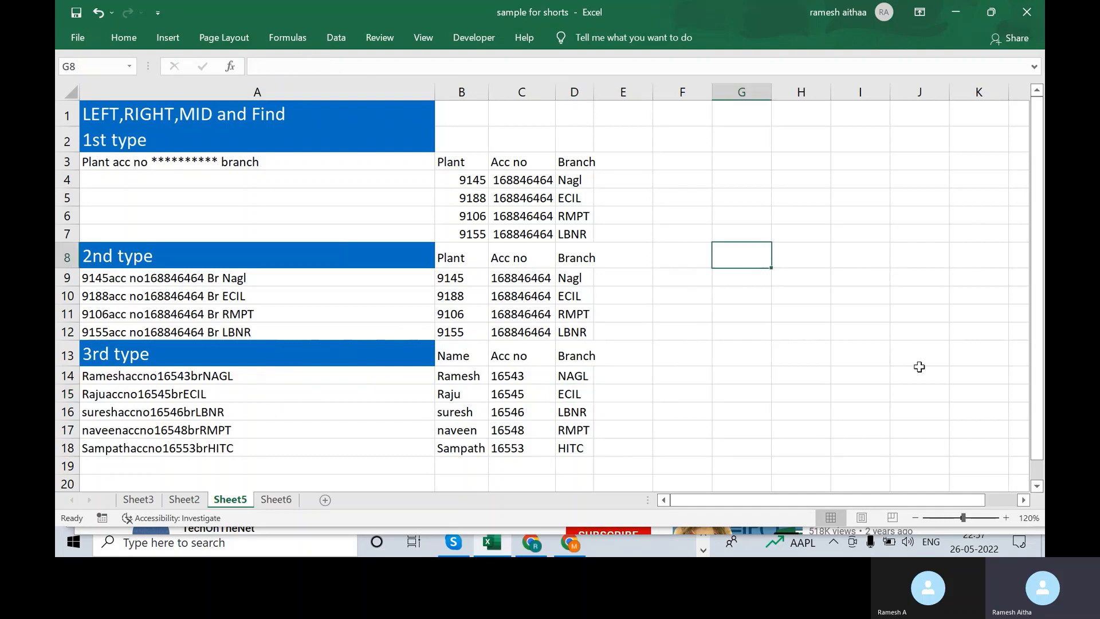
- Enter a sample name+digits+"ngl" string in G8, then switch to the Skype window
{"action": "type", "text": "Ramesh"}
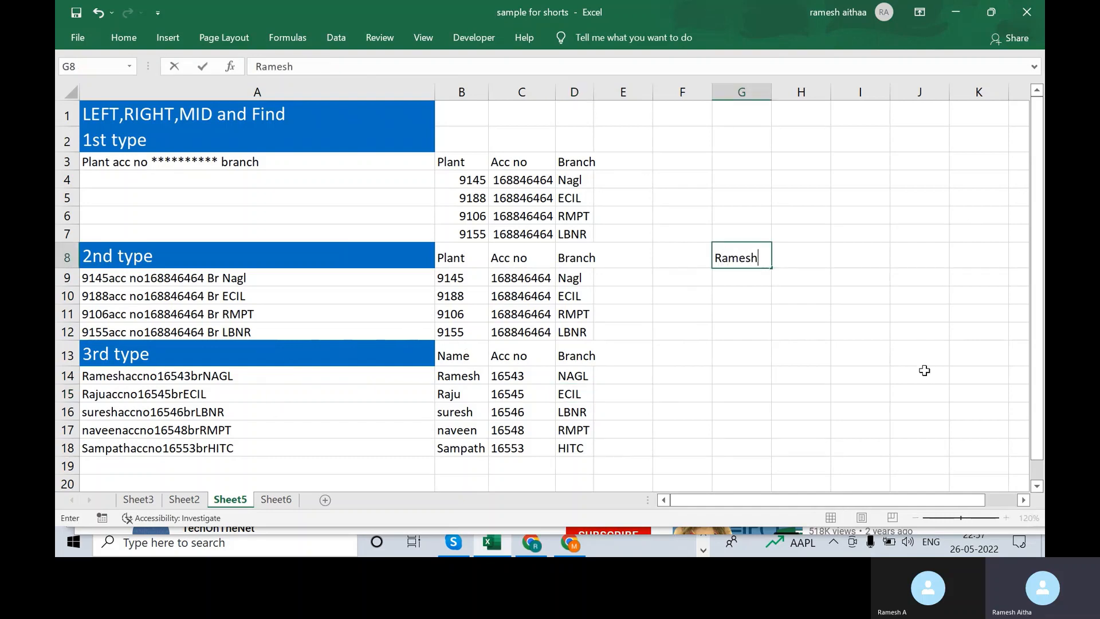
{"action": "type", "text": "1727272n"}
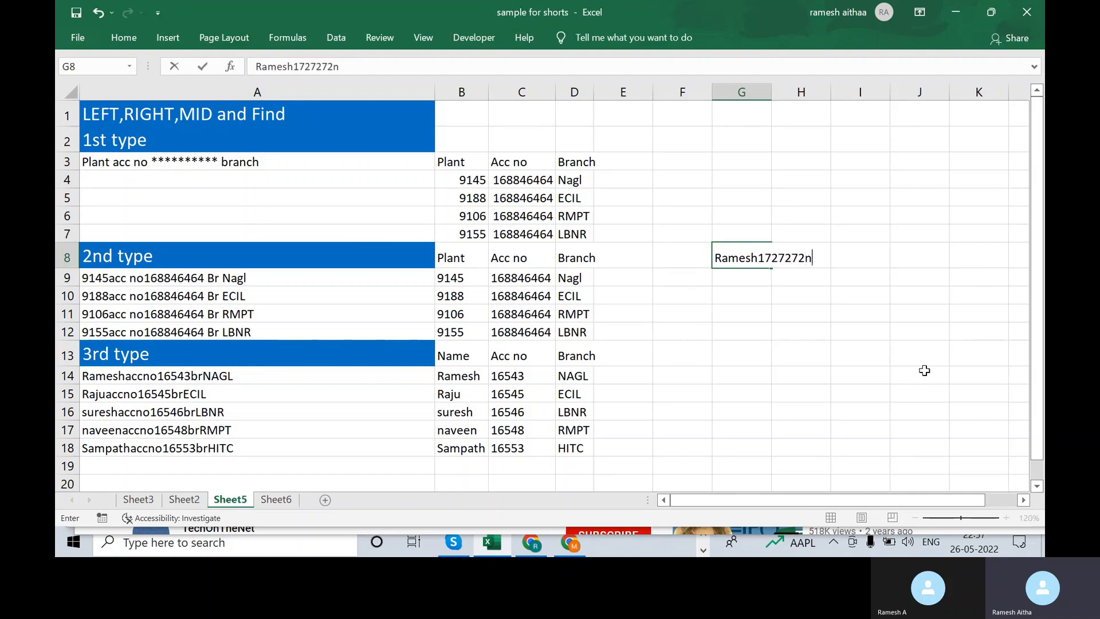
{"action": "type", "text": "gl"}
{"action": "key", "text": "Return"}
{"action": "key", "text": "Up"}
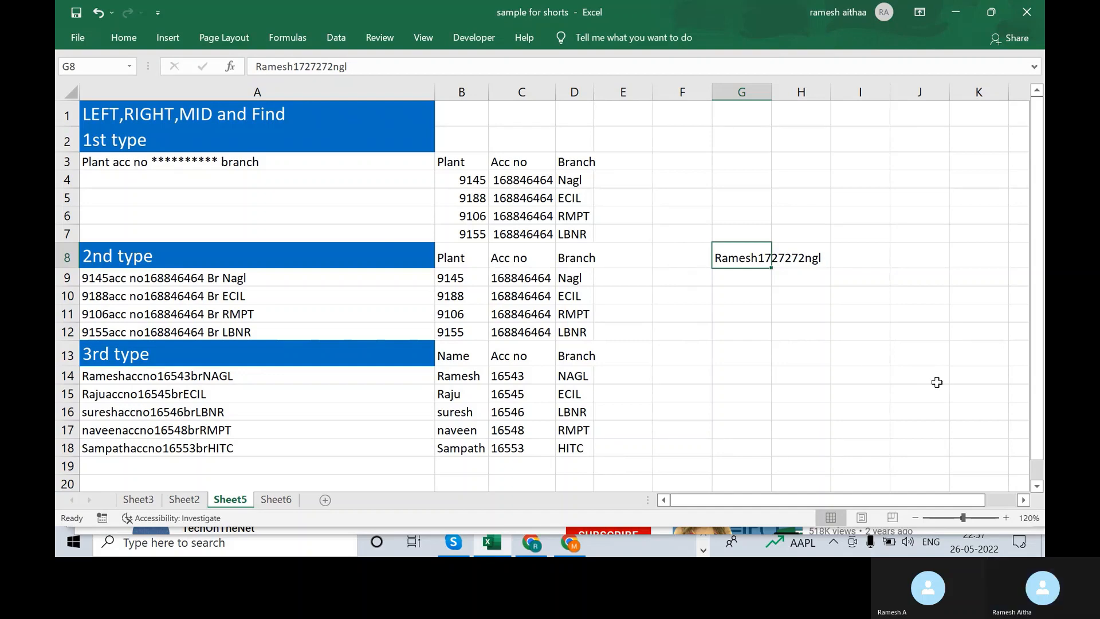
{"action": "key", "text": "alt+Tab"}
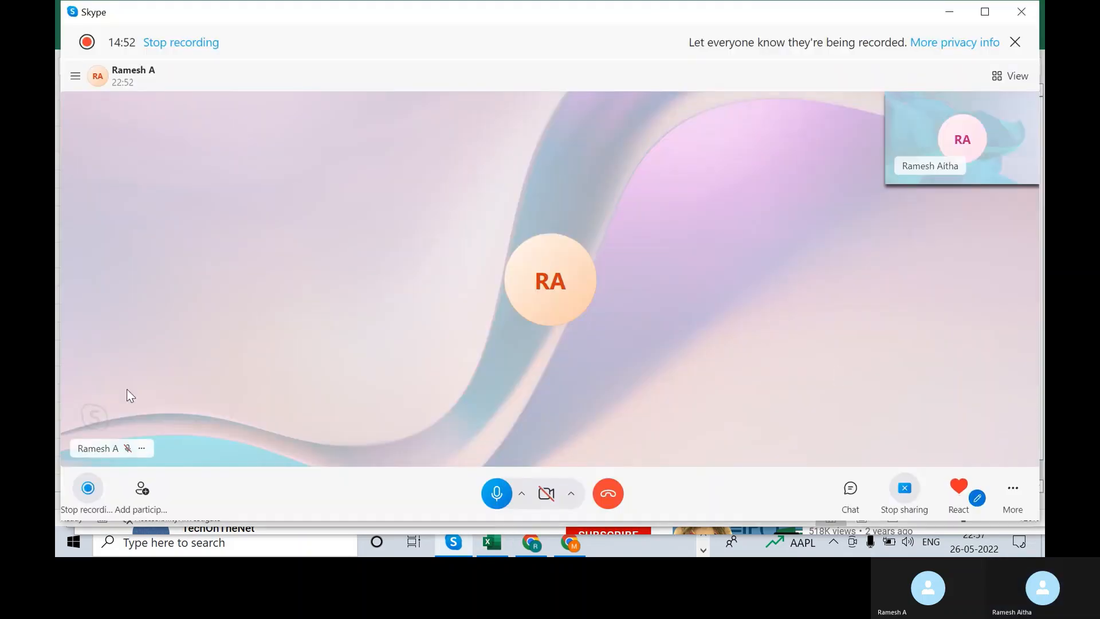